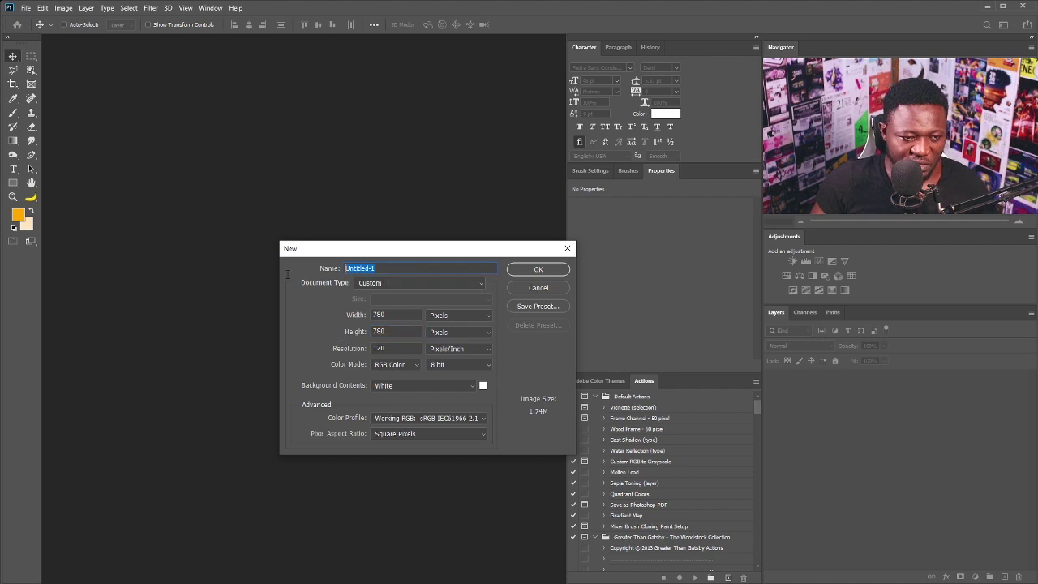
Step: Create a 780 × 780 px document named Art with a white background and place the tree image in it
{"action": "type", "text": "Art"}
{"action": "left_click", "coordinate": [539, 269]}
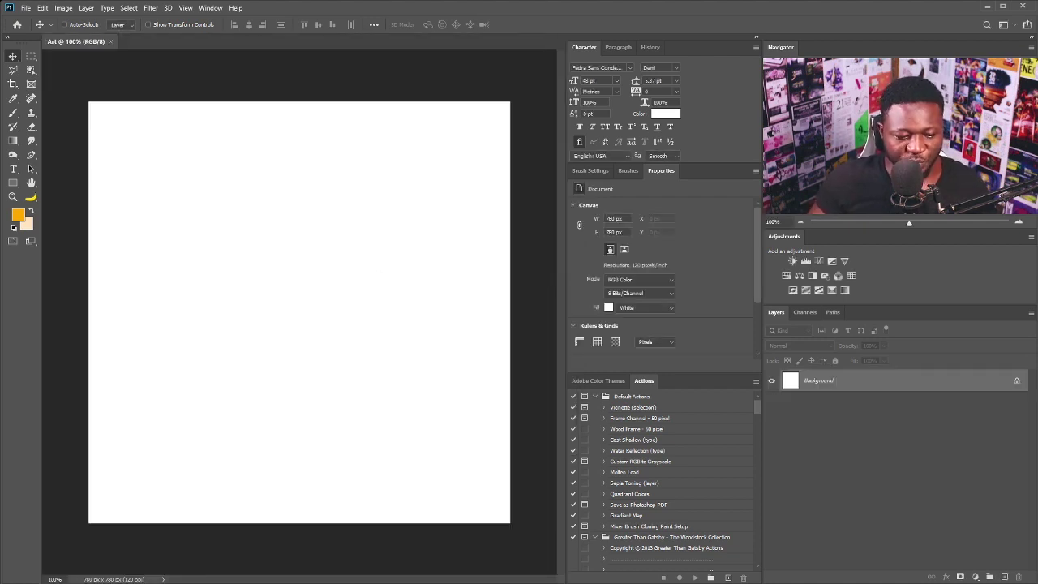
{"action": "left_click_drag", "start_coordinate": [557, 268], "coordinate": [403, 285]}
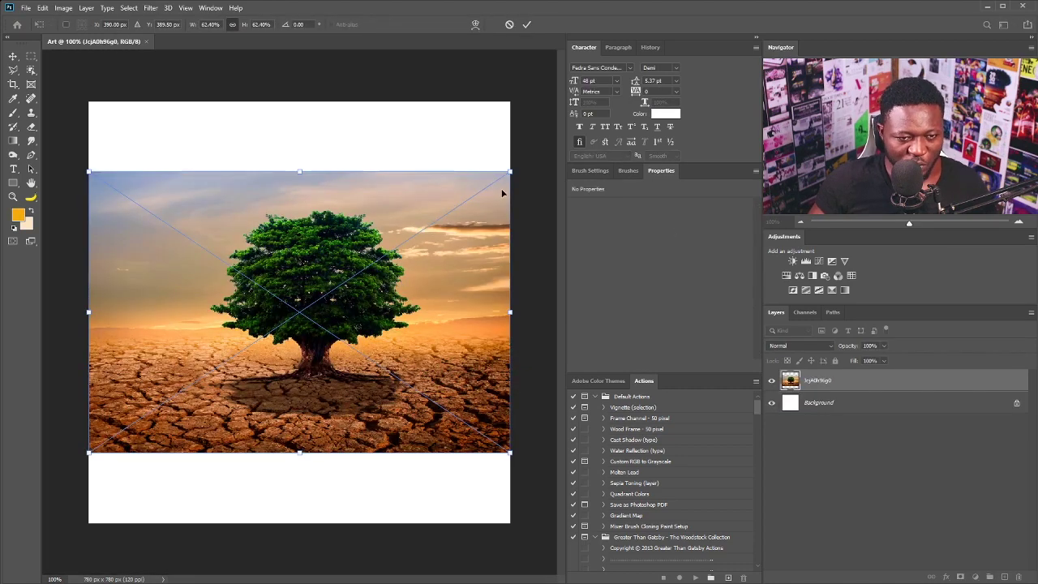
Step: Scale the placed tree image down to about 526 × 351 px and position it centrally at the canvas's lower edge
{"action": "left_click_drag", "start_coordinate": [509, 171], "coordinate": [450, 211]}
{"action": "left_click_drag", "start_coordinate": [392, 285], "coordinate": [382, 425]}
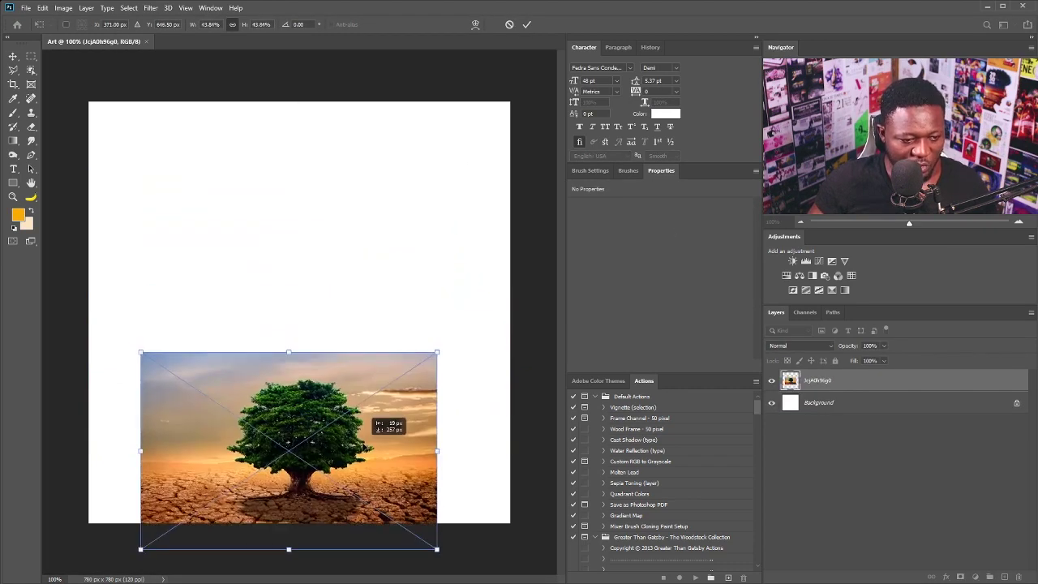
{"action": "left_click_drag", "start_coordinate": [429, 361], "coordinate": [423, 364]}
{"action": "key", "text": "Return"}
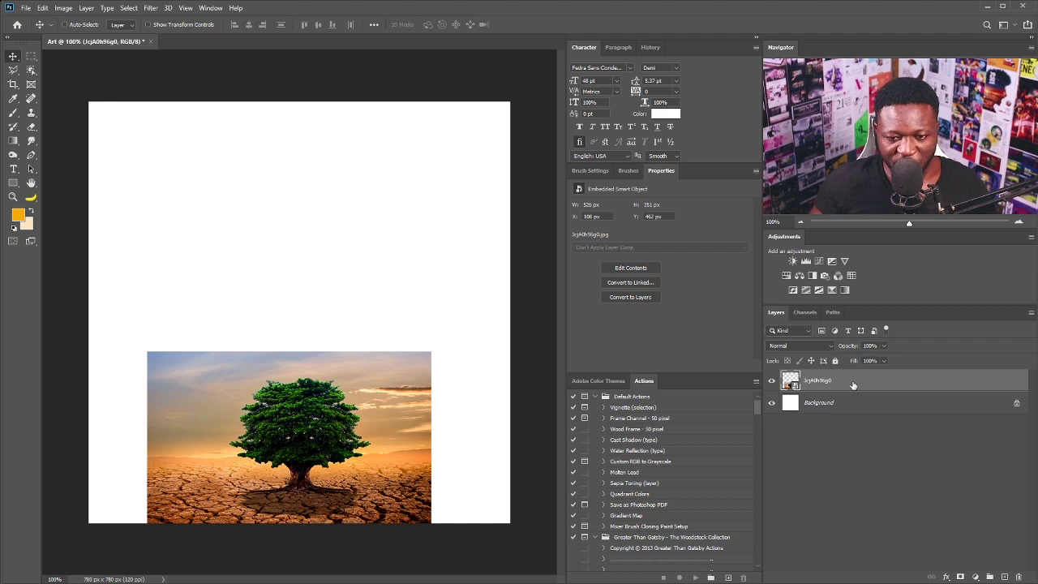
Step: Duplicate the tree image layer and flip the copy horizontally
{"action": "left_click_drag", "start_coordinate": [853, 386], "coordinate": [1004, 577]}
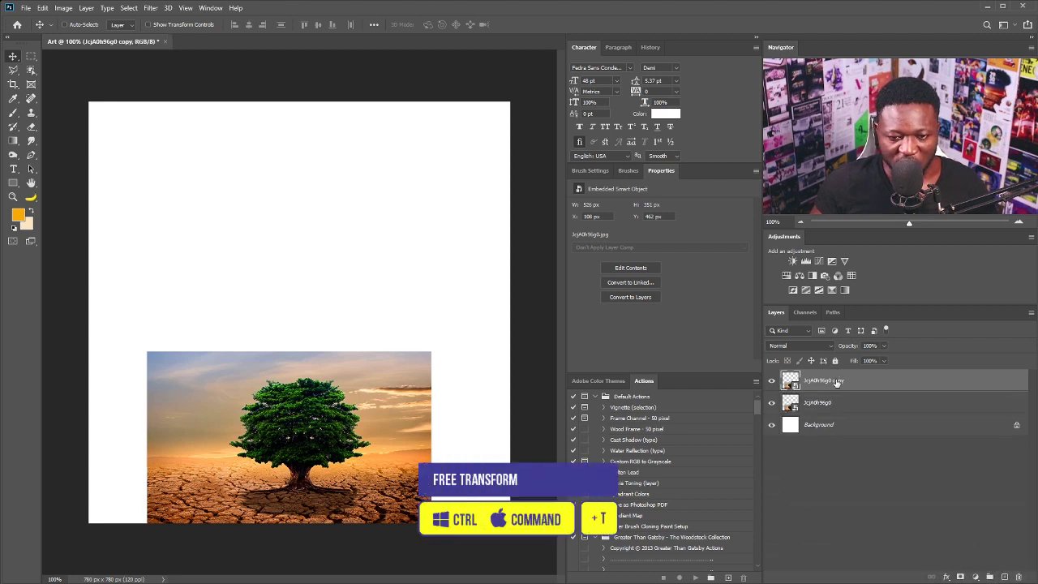
{"action": "key", "text": "ctrl+t"}
{"action": "right_click", "coordinate": [351, 402]}
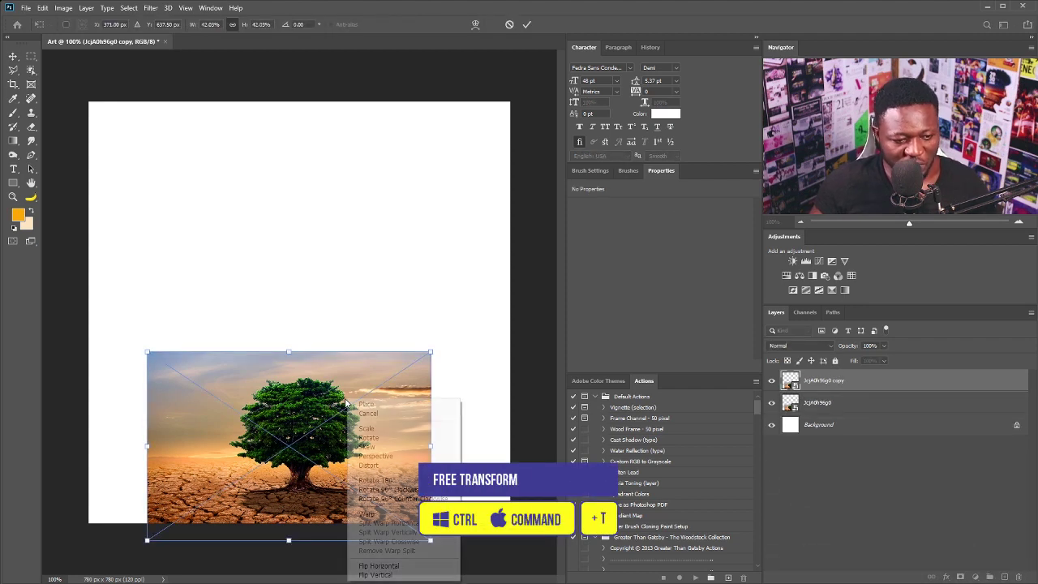
{"action": "left_click", "coordinate": [405, 566]}
Step: Move the flipped copy left so that it fills the canvas's left side and slightly overlaps the original image
{"action": "left_click_drag", "start_coordinate": [373, 449], "coordinate": [93, 446]}
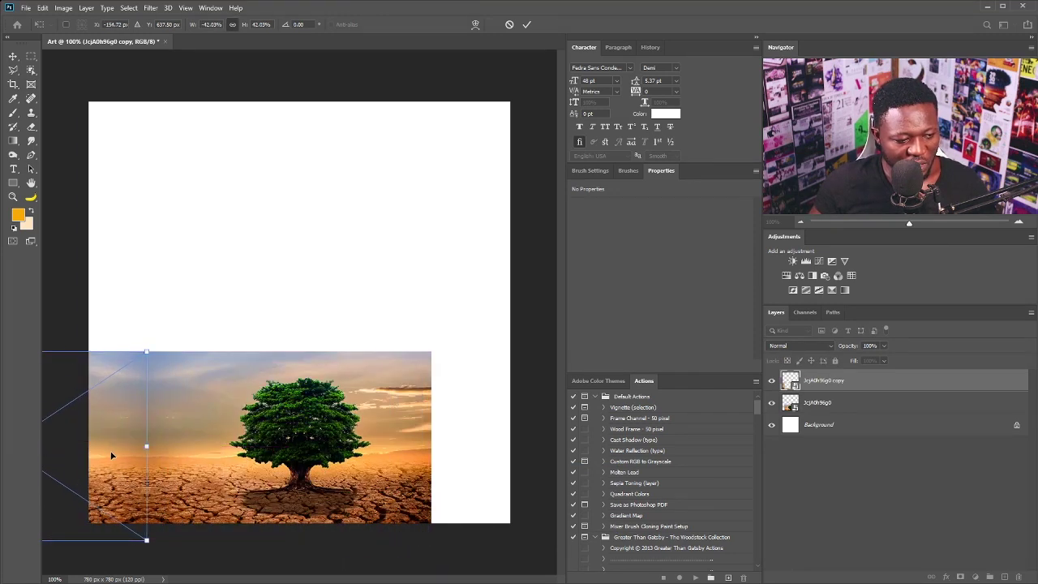
{"action": "key", "text": "Return"}
{"action": "left_click_drag", "start_coordinate": [156, 474], "coordinate": [179, 473]}
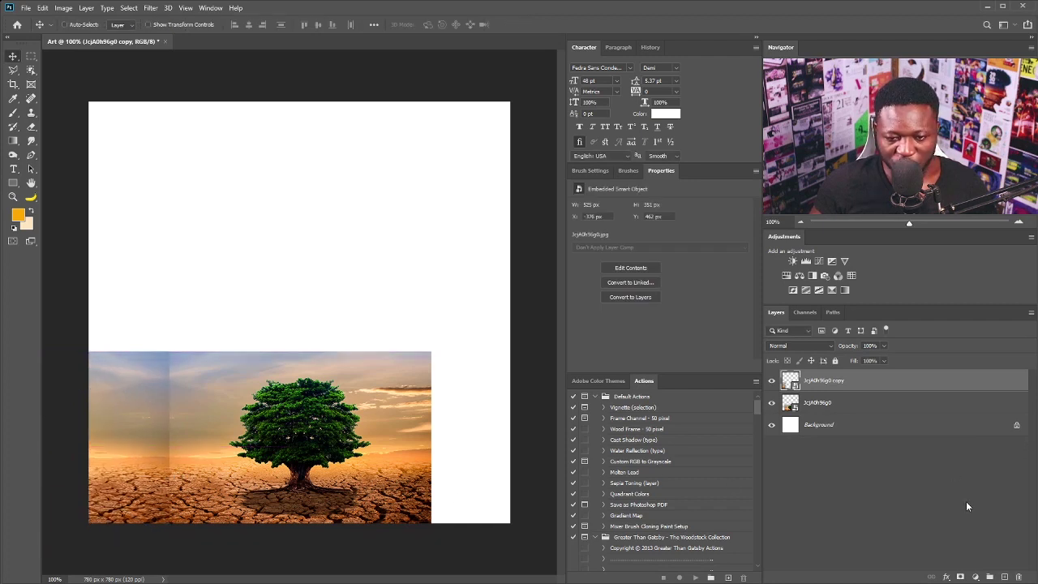
Step: Add a layer mask to the flipped copy and paint along its right edge with a soft 100 px black brush to blend the seam
{"action": "left_click", "coordinate": [960, 576]}
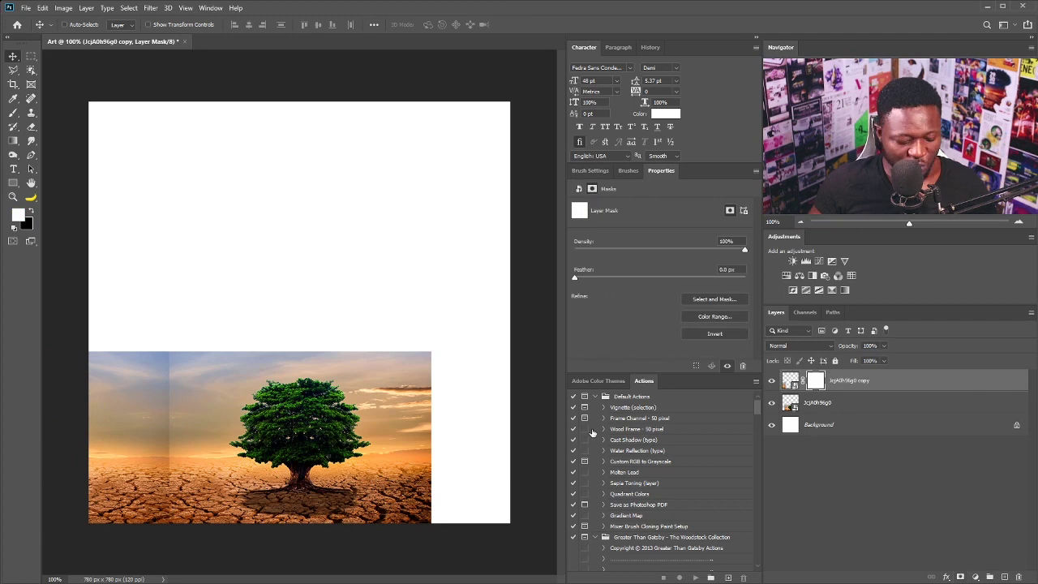
{"action": "key", "text": "b"}
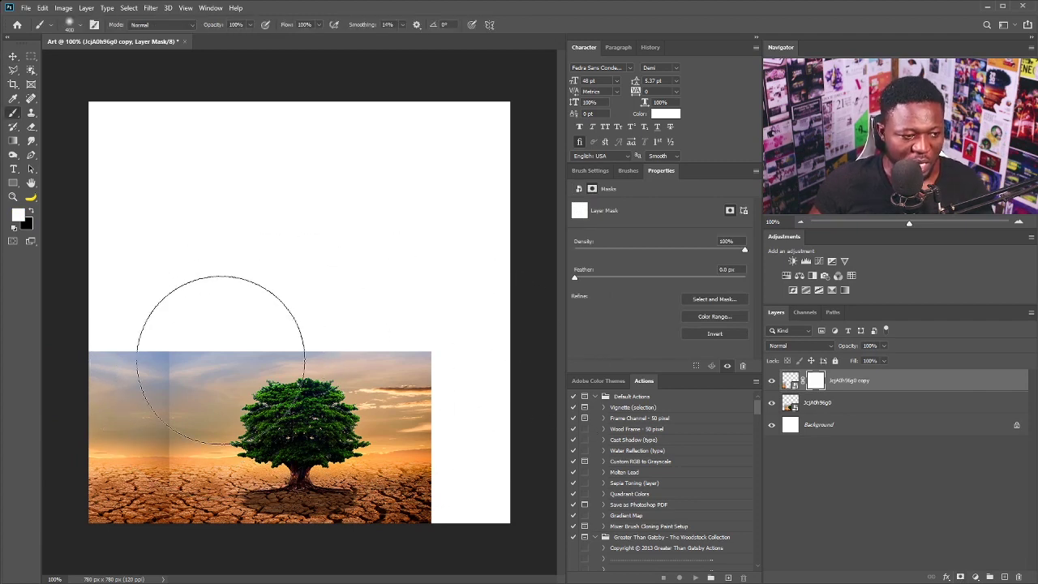
{"action": "key", "text": "bracketleft"}
{"action": "key", "text": "bracketleft"}
{"action": "key", "text": "bracketleft"}
{"action": "key", "text": "bracketleft"}
{"action": "key", "text": "bracketleft"}
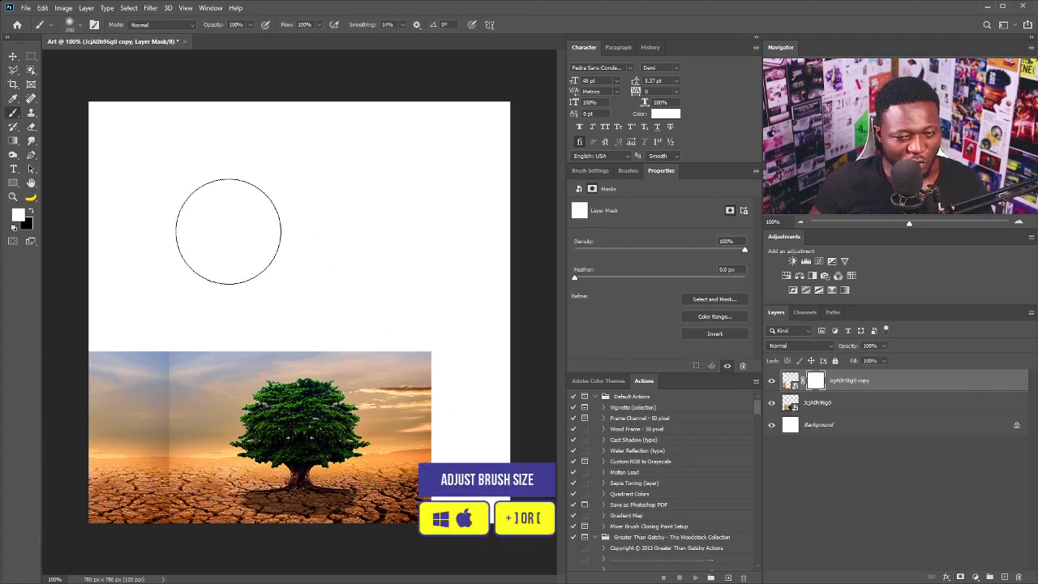
{"action": "left_click", "coordinate": [589, 172]}
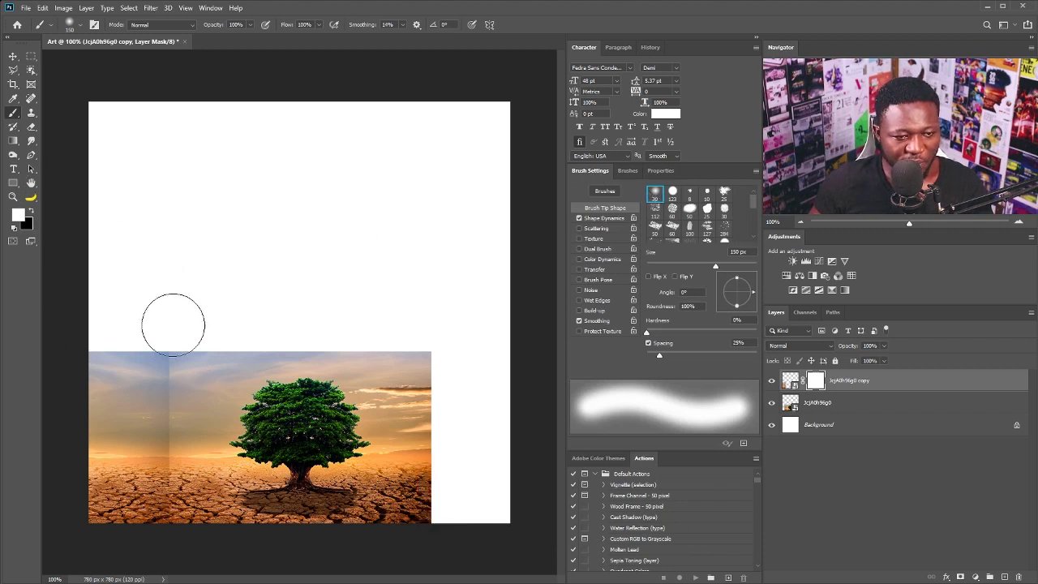
{"action": "left_click", "coordinate": [31, 212]}
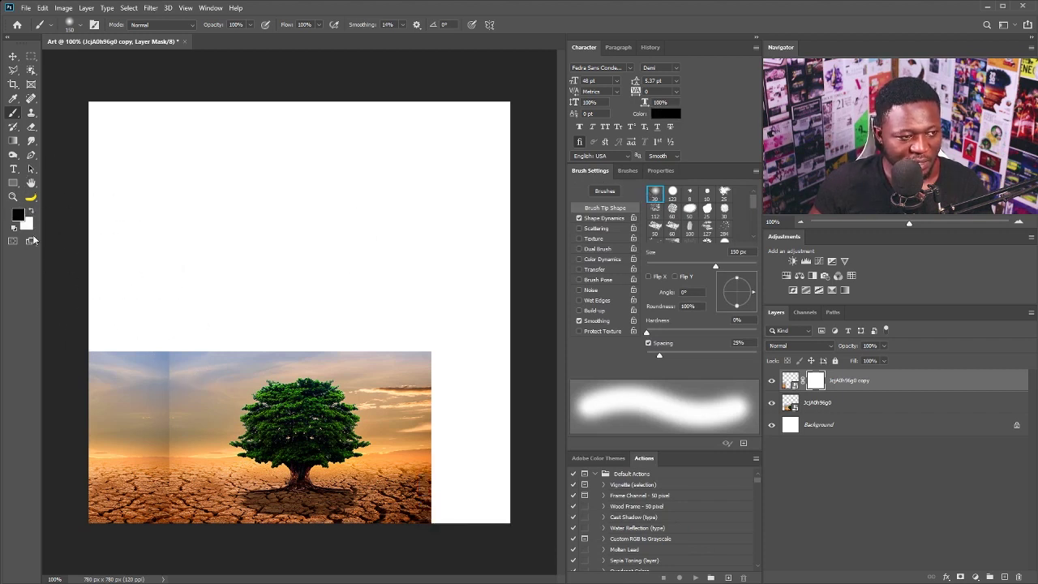
{"action": "key", "text": "bracketleft"}
{"action": "key", "text": "bracketleft"}
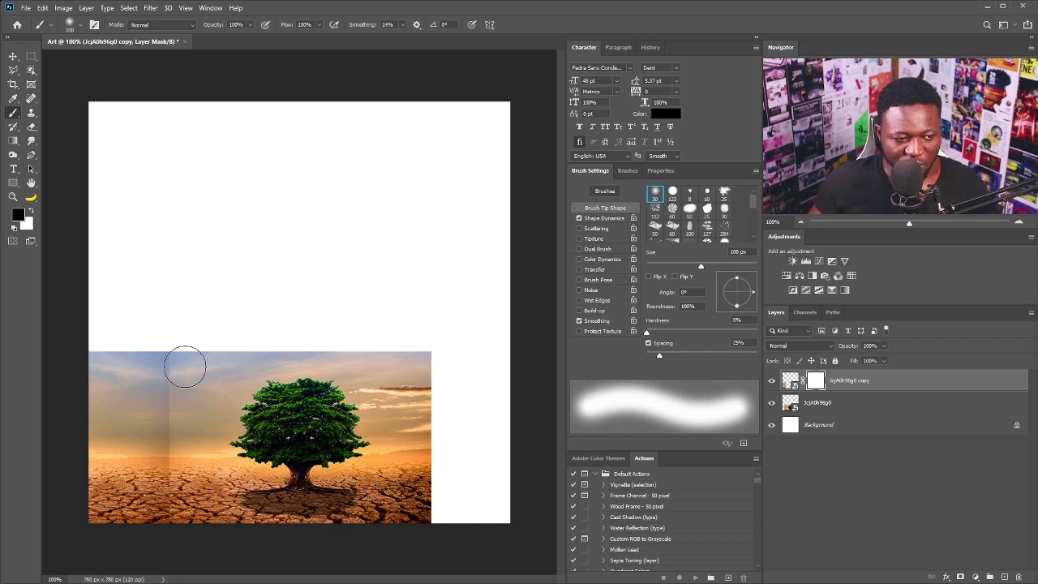
{"action": "mouse_move", "coordinate": [186, 354]}
{"action": "left_mouse_down"}
{"action": "mouse_move", "coordinate": [176, 359]}
{"action": "mouse_move", "coordinate": [175, 533]}
{"action": "left_mouse_up"}
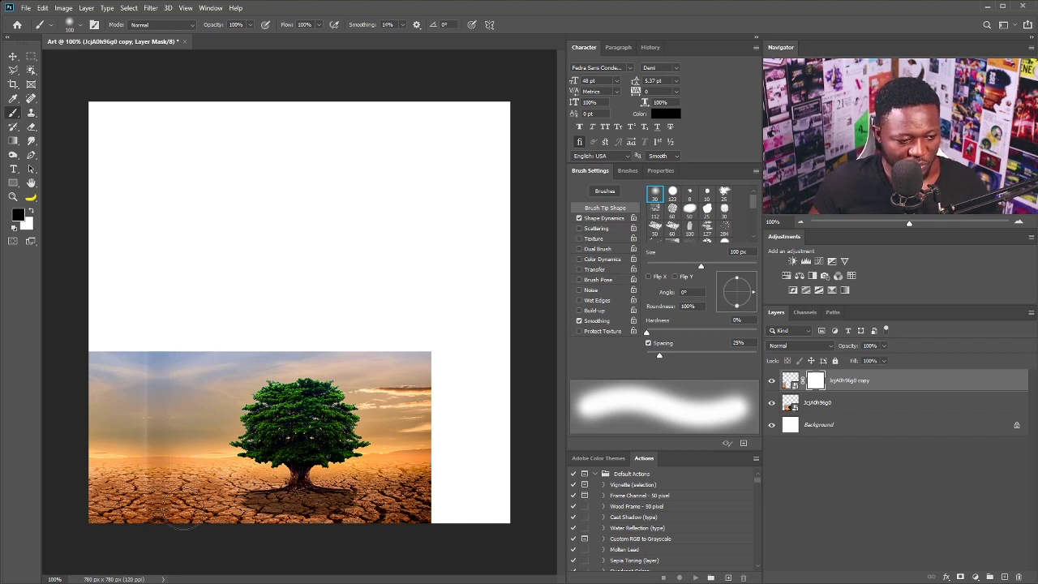
Step: Shift the masked copy slightly right and paint its mask black again between the seam and the central tree
{"action": "key", "text": "v"}
{"action": "left_click_drag", "start_coordinate": [169, 452], "coordinate": [186, 453]}
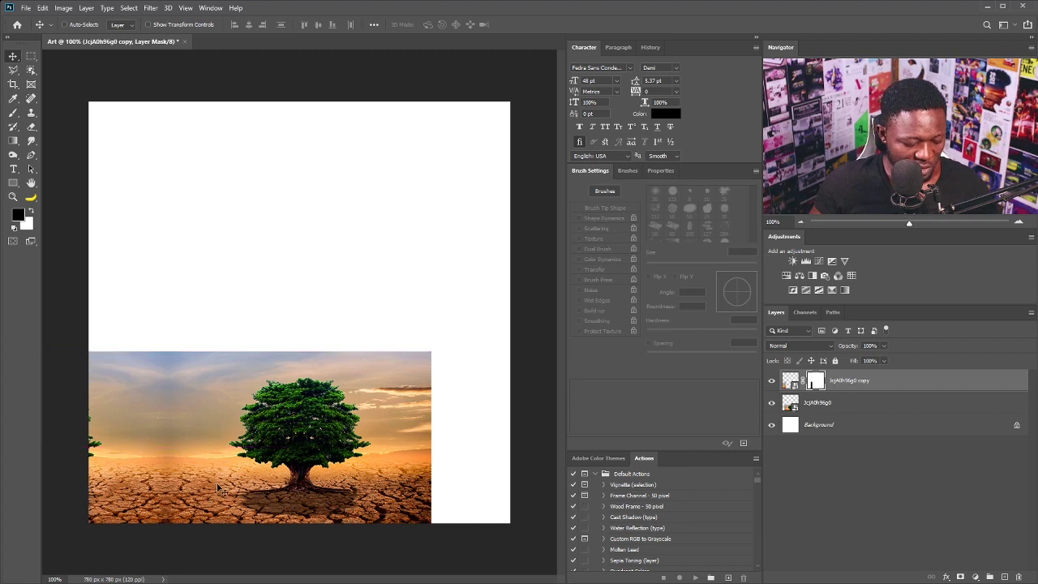
{"action": "key", "text": "b"}
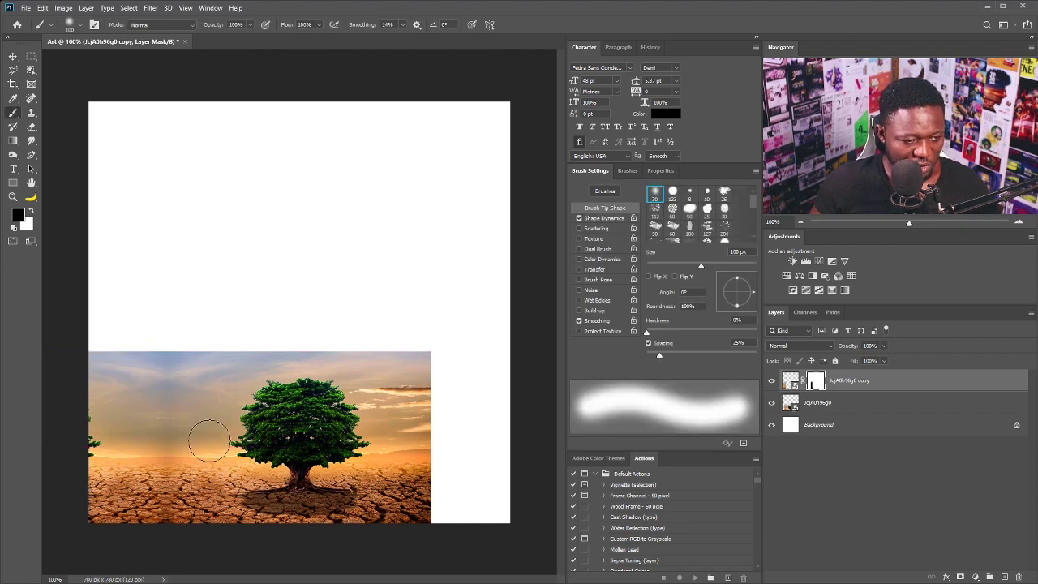
{"action": "mouse_move", "coordinate": [223, 385]}
{"action": "left_mouse_down"}
{"action": "mouse_move", "coordinate": [197, 522]}
{"action": "mouse_move", "coordinate": [233, 509]}
{"action": "left_mouse_up"}
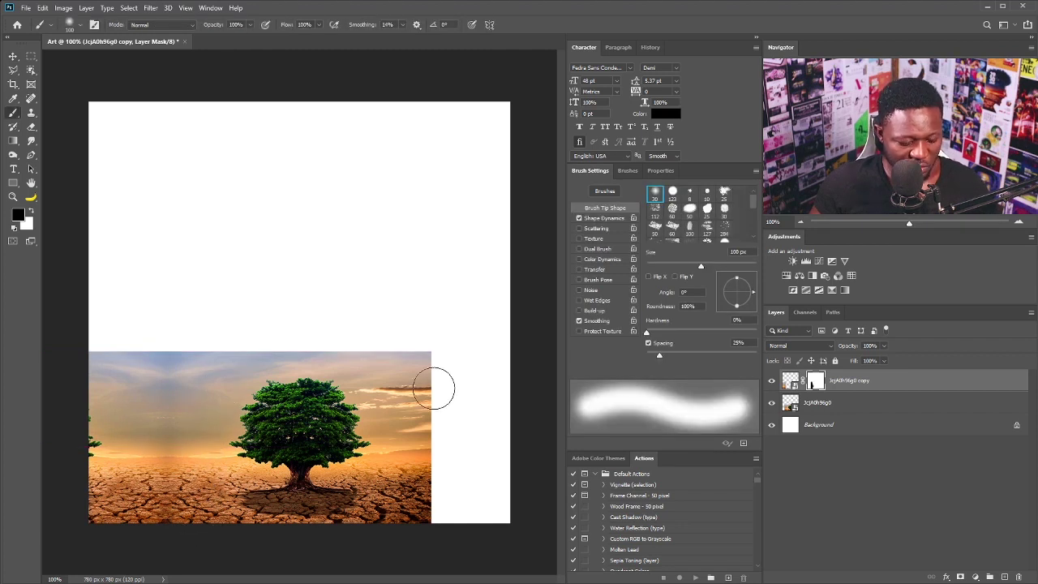
Step: Duplicate the masked copy and move the duplicate over to fill the empty area right of the original image
{"action": "key", "text": "v"}
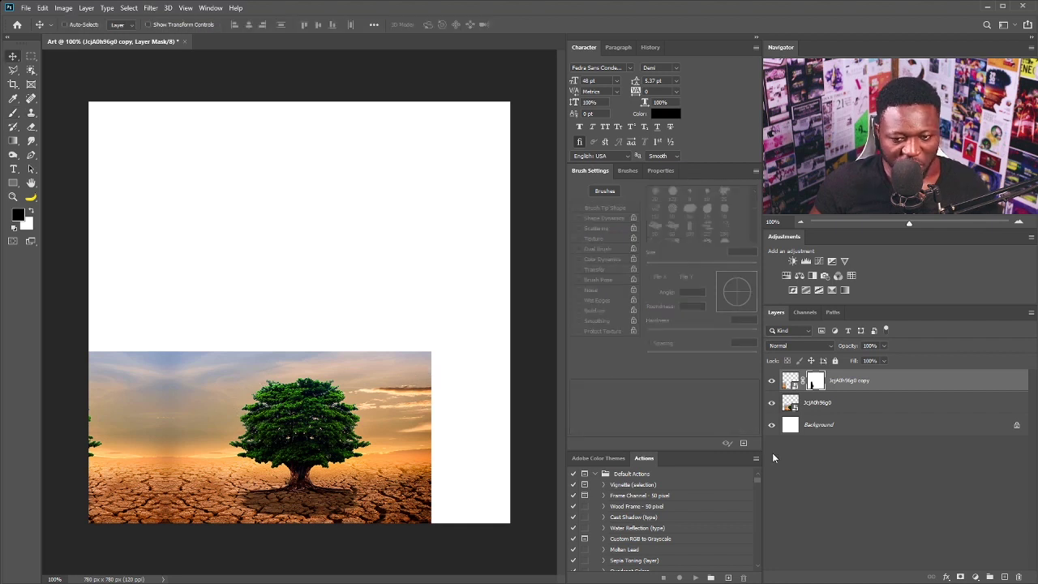
{"action": "left_click_drag", "start_coordinate": [867, 387], "coordinate": [1006, 576]}
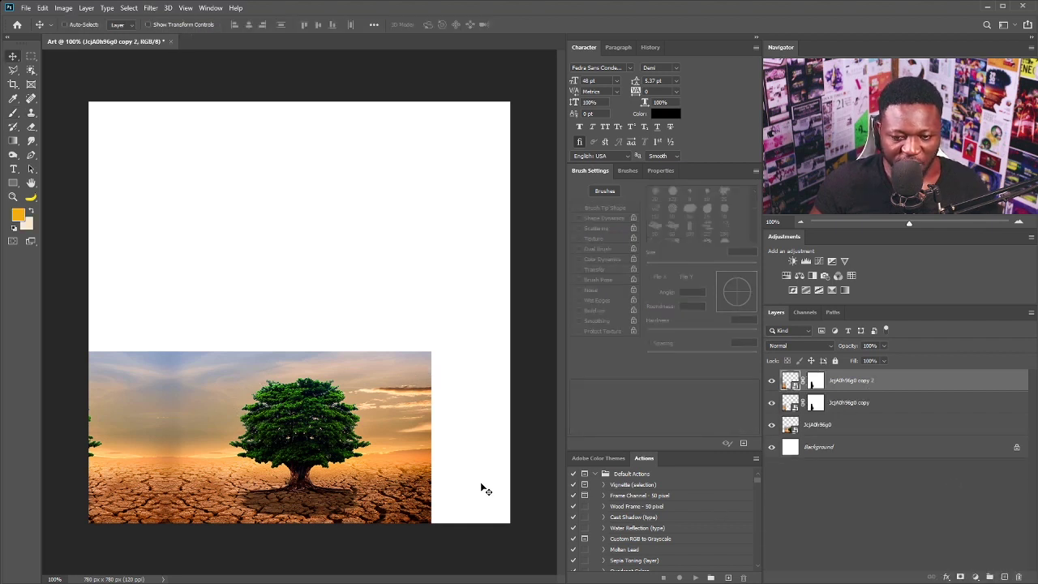
{"action": "left_click_drag", "start_coordinate": [128, 439], "coordinate": [456, 477]}
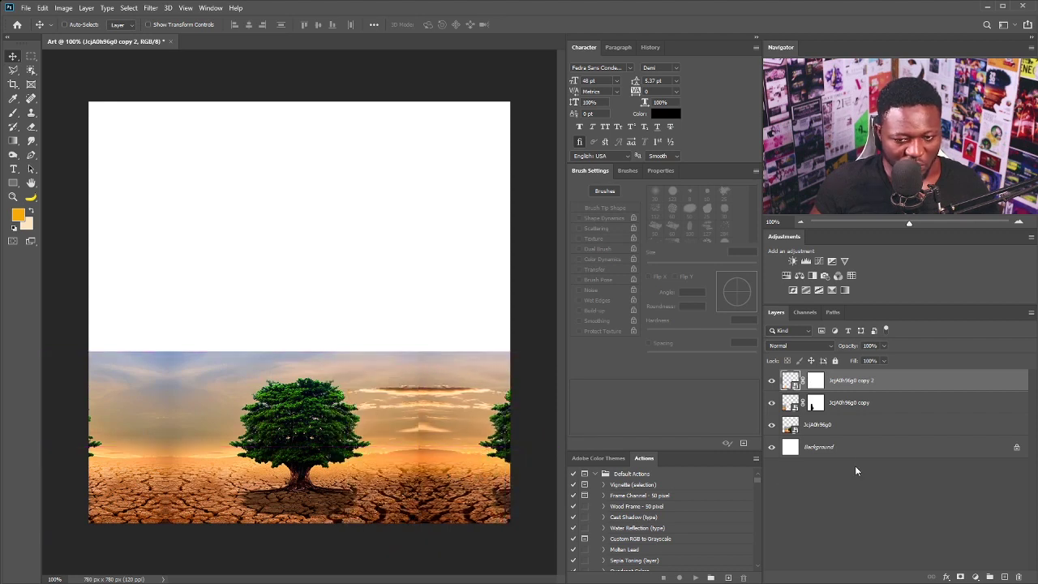
Step: Paint black along the left edge of the second copy's mask, and shift that copy left to cover the gap
{"action": "key", "text": "b"}
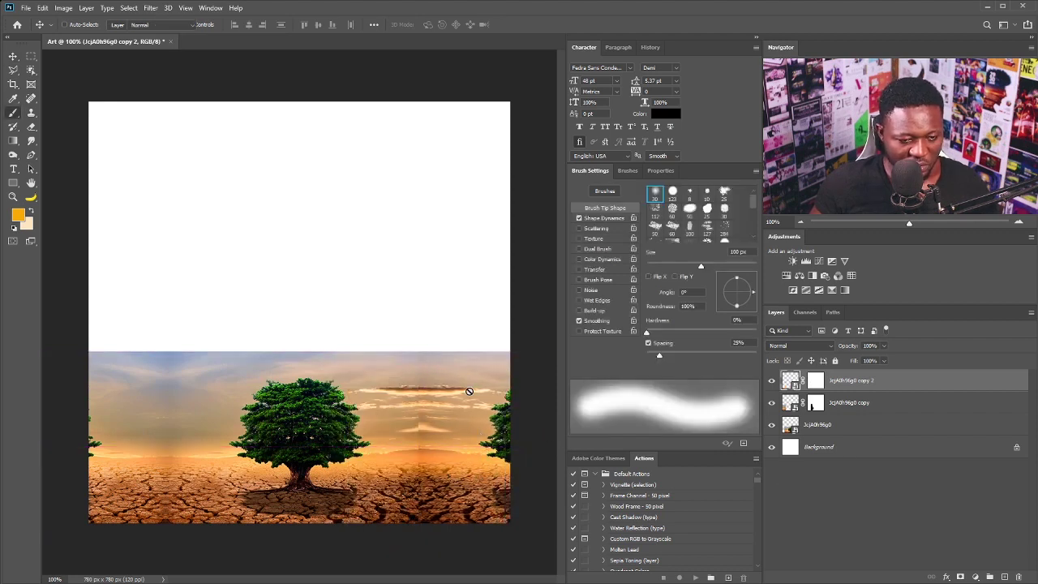
{"action": "left_click", "coordinate": [814, 381]}
{"action": "key", "text": "d"}
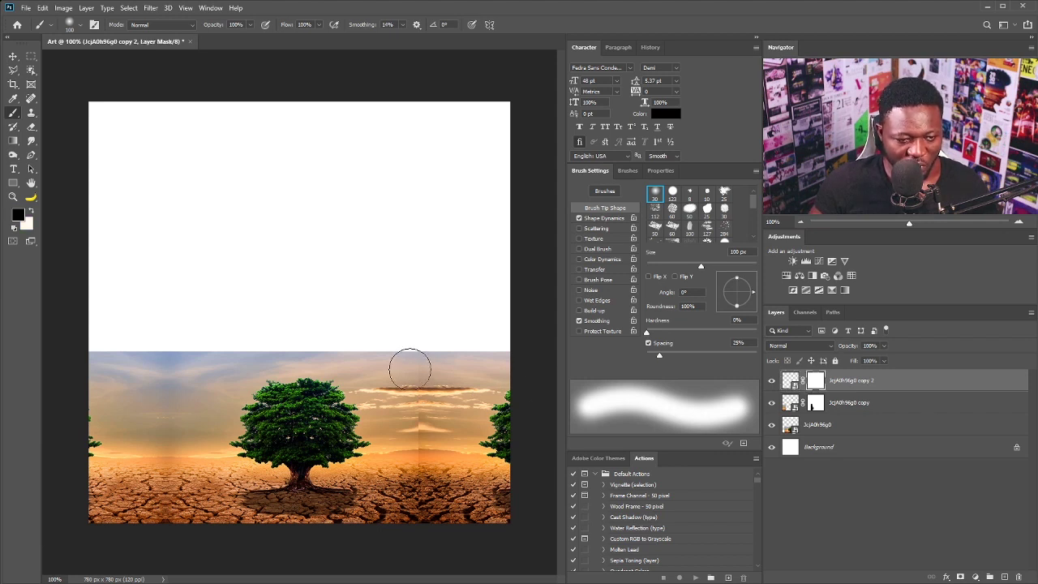
{"action": "left_click_drag", "start_coordinate": [410, 369], "coordinate": [413, 531]}
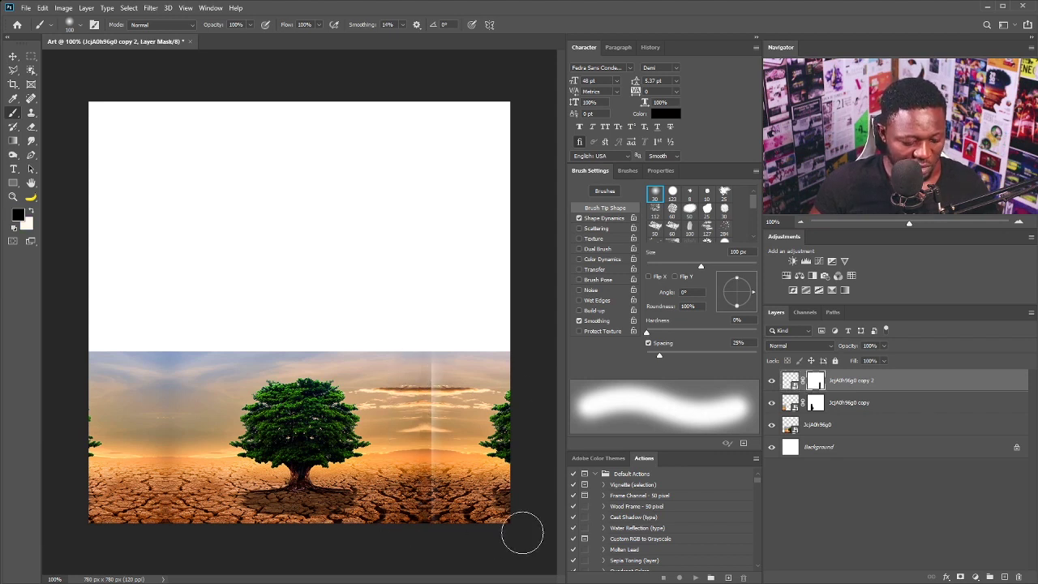
{"action": "key", "text": "v"}
{"action": "mouse_move", "coordinate": [516, 460]}
{"action": "left_mouse_down"}
{"action": "mouse_move", "coordinate": [496, 460]}
{"action": "mouse_move", "coordinate": [495, 470]}
{"action": "mouse_move", "coordinate": [509, 472]}
{"action": "left_mouse_up"}
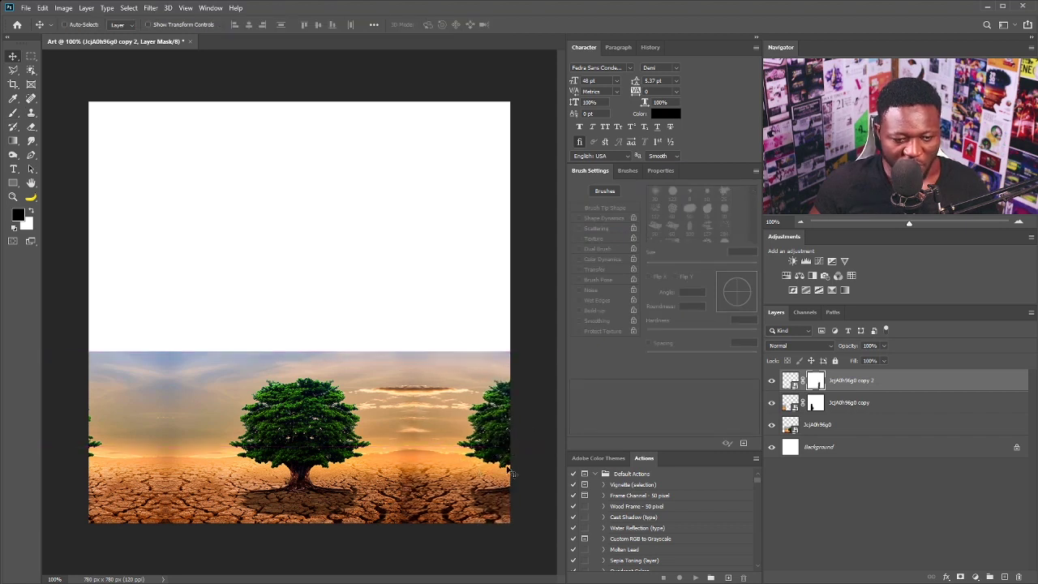
{"action": "key", "text": "b"}
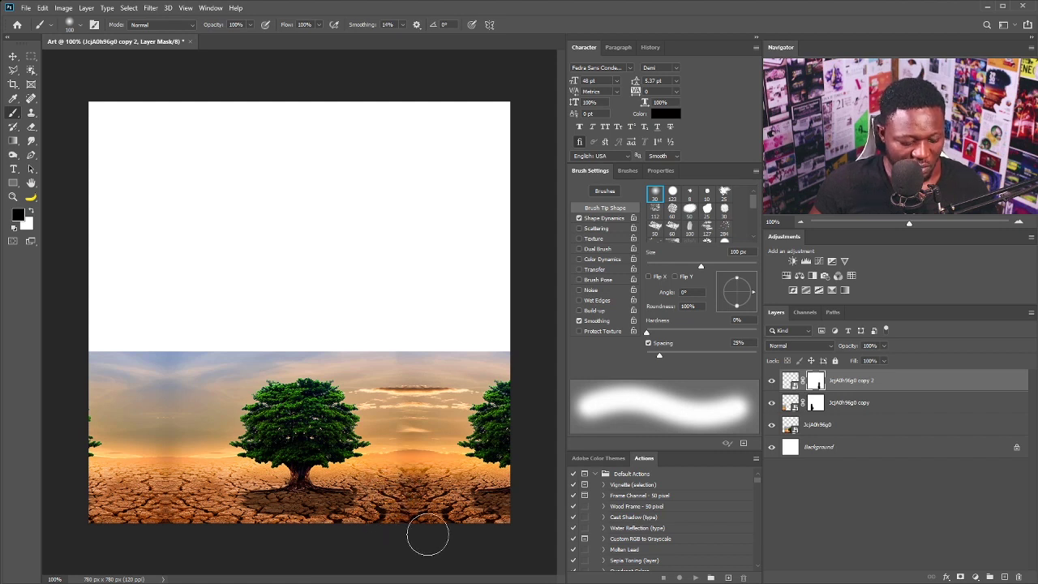
Step: Duplicate the second copy's layer and slide the new duplicate slightly right so less of the edge tree shows
{"action": "key", "text": "v"}
{"action": "left_click", "coordinate": [864, 386]}
{"action": "key", "text": "ctrl+j"}
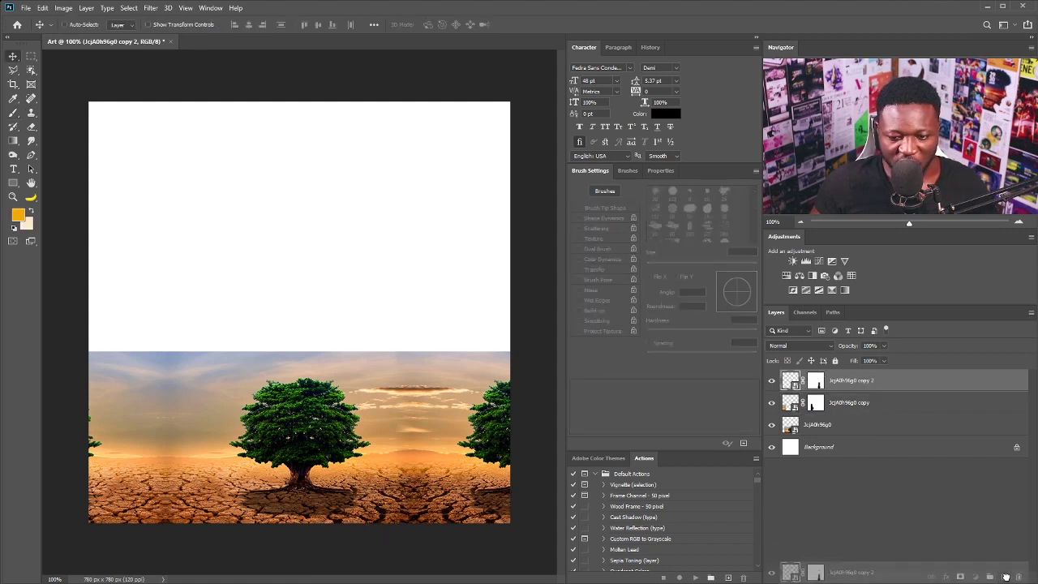
{"action": "left_click_drag", "start_coordinate": [454, 461], "coordinate": [492, 459]}
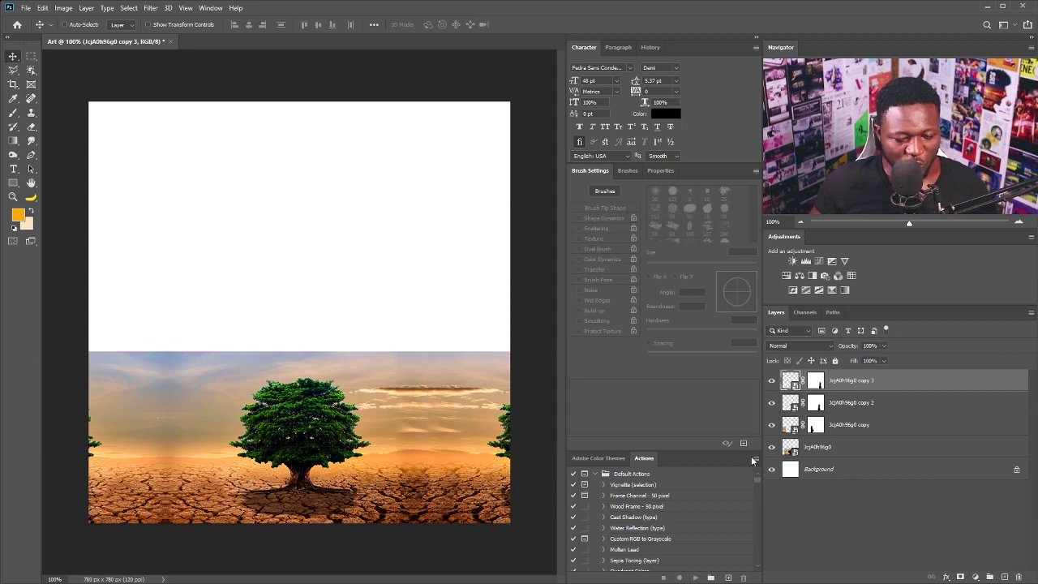
Step: Hide the Background layer and stamp all visible layers into a new merged layer
{"action": "left_click", "coordinate": [772, 470]}
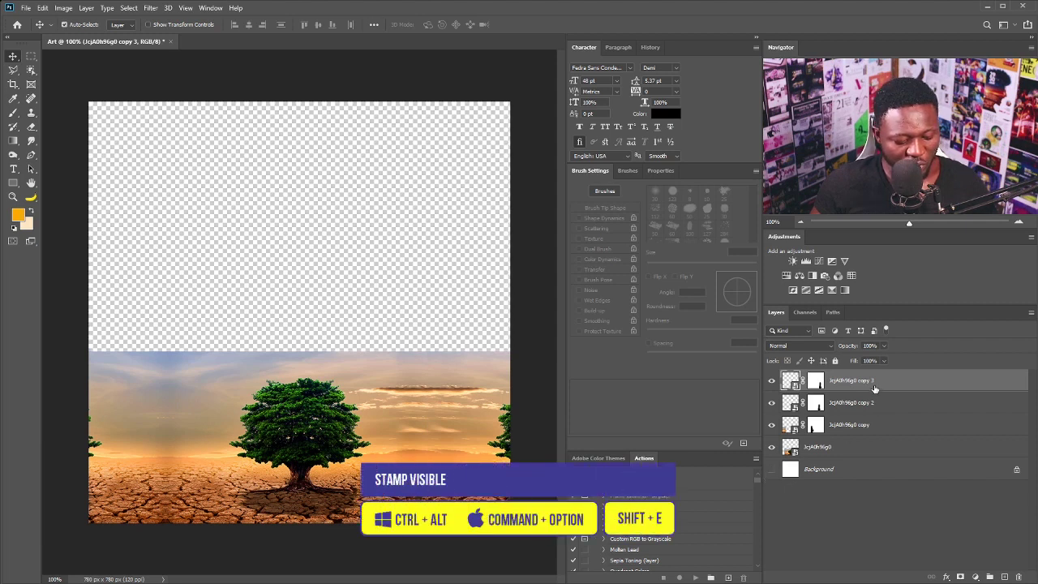
{"action": "key", "text": "ctrl+shift+alt+e"}
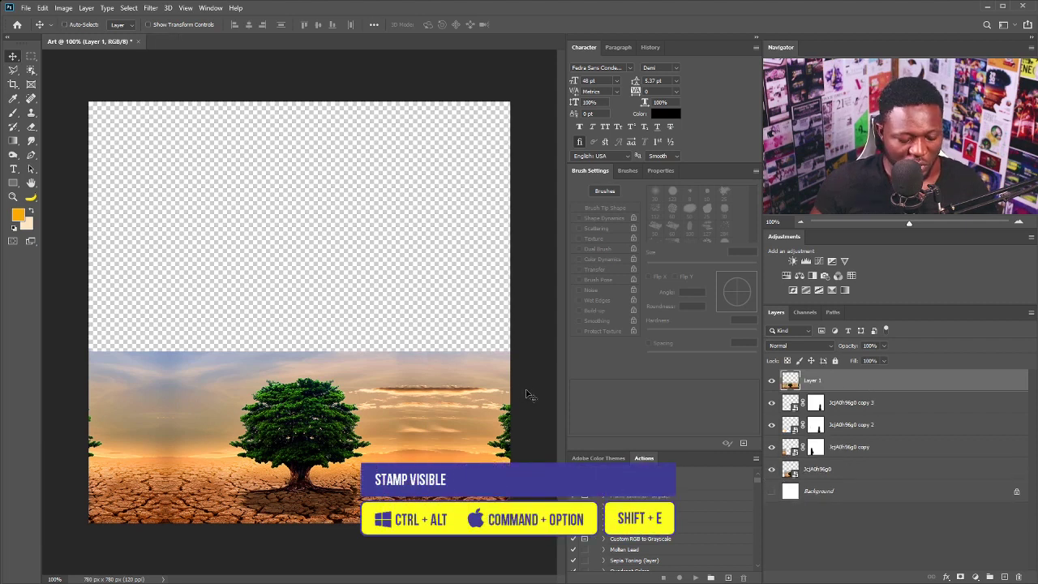
Step: Remove the partial trees at both canvas edges and retouch the ground seam left of the central tree with the Spot Healing Brush
{"action": "left_click", "coordinate": [31, 100]}
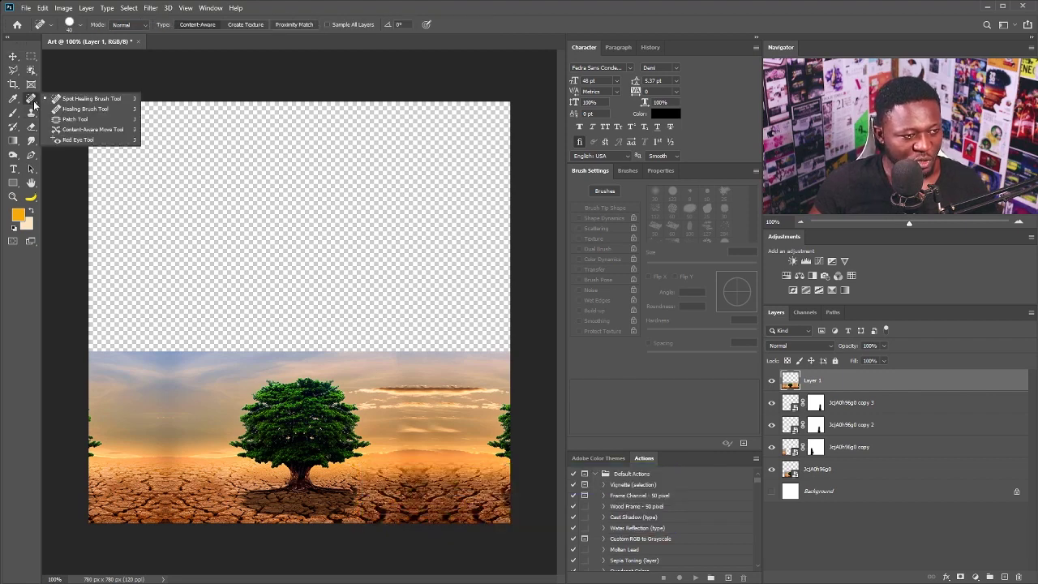
{"action": "left_click", "coordinate": [49, 99]}
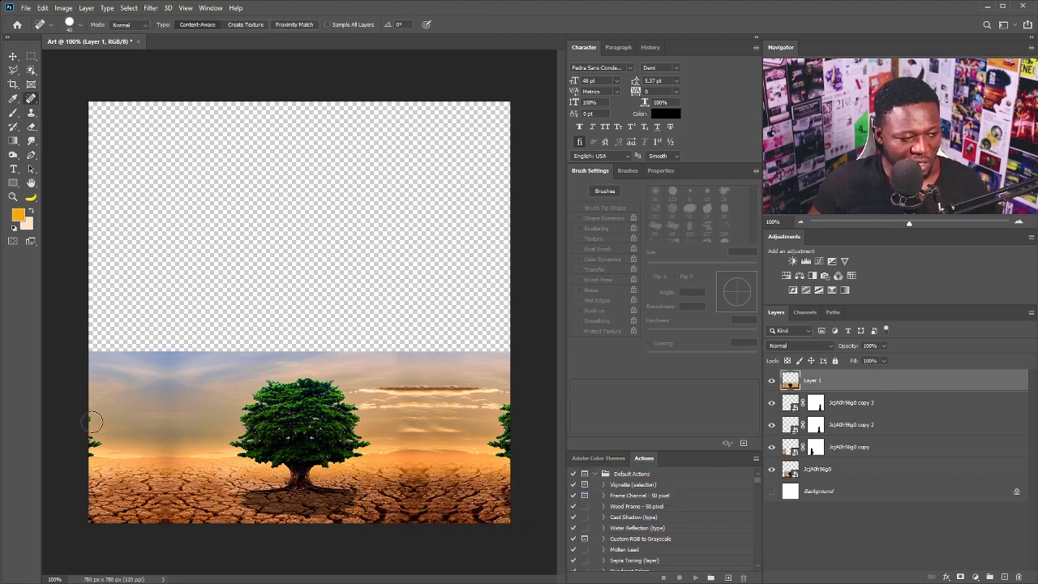
{"action": "mouse_move", "coordinate": [94, 421]}
{"action": "left_mouse_down"}
{"action": "mouse_move", "coordinate": [91, 454]}
{"action": "mouse_move", "coordinate": [97, 438]}
{"action": "left_mouse_up"}
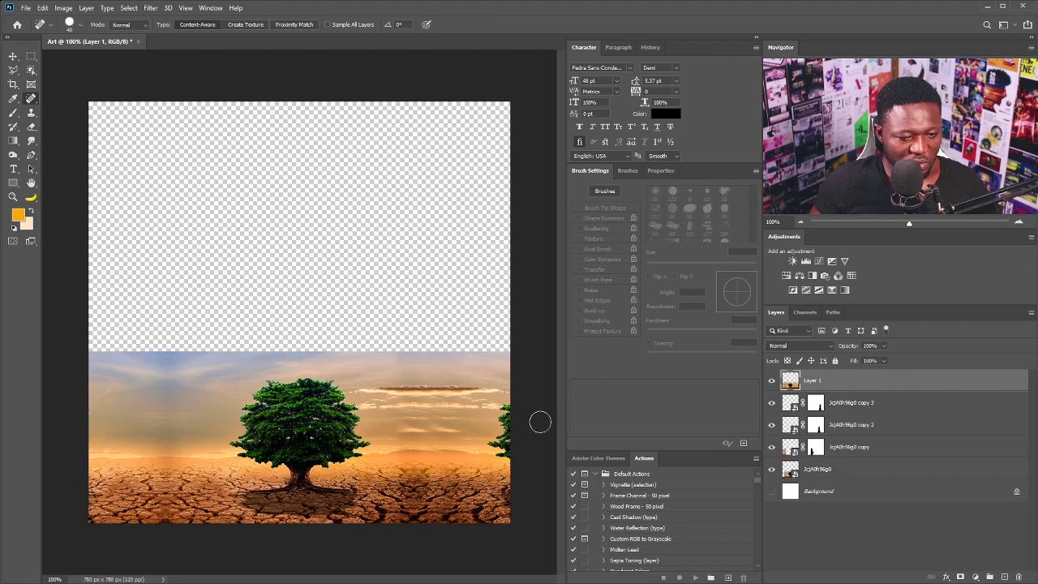
{"action": "mouse_move", "coordinate": [513, 406]}
{"action": "left_mouse_down"}
{"action": "mouse_move", "coordinate": [497, 448]}
{"action": "mouse_move", "coordinate": [509, 454]}
{"action": "left_mouse_up"}
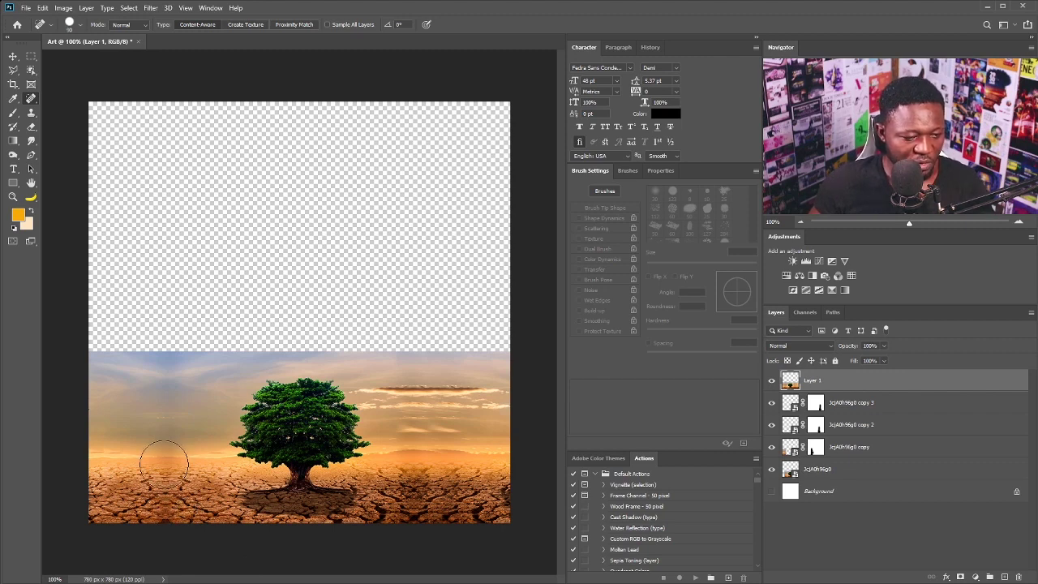
{"action": "left_click_drag", "start_coordinate": [164, 462], "coordinate": [162, 495]}
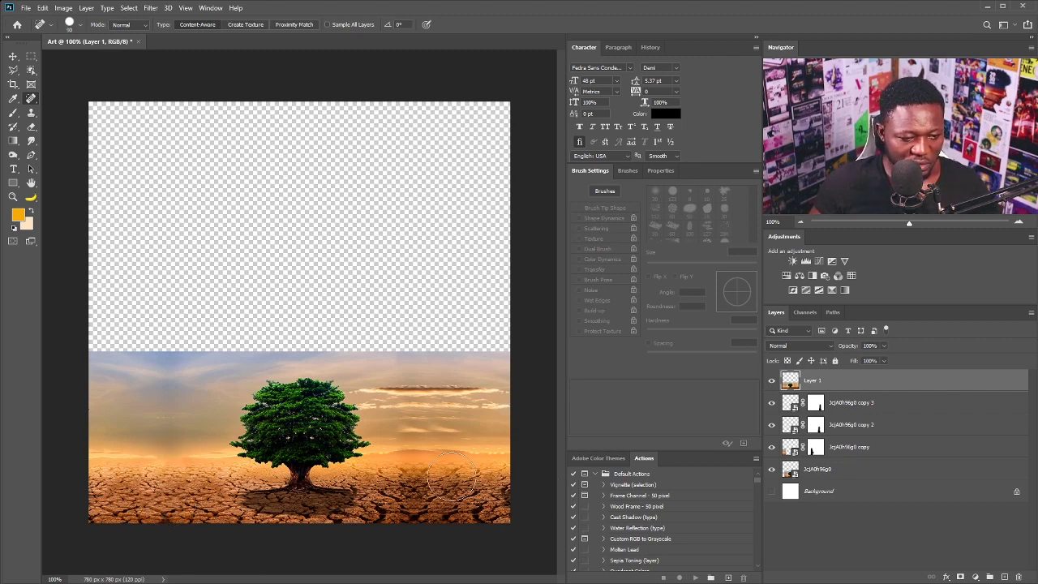
Step: Heal the ground to the right of the tree and select the tree's crown with the Object Selection tool
{"action": "left_click_drag", "start_coordinate": [452, 479], "coordinate": [410, 495]}
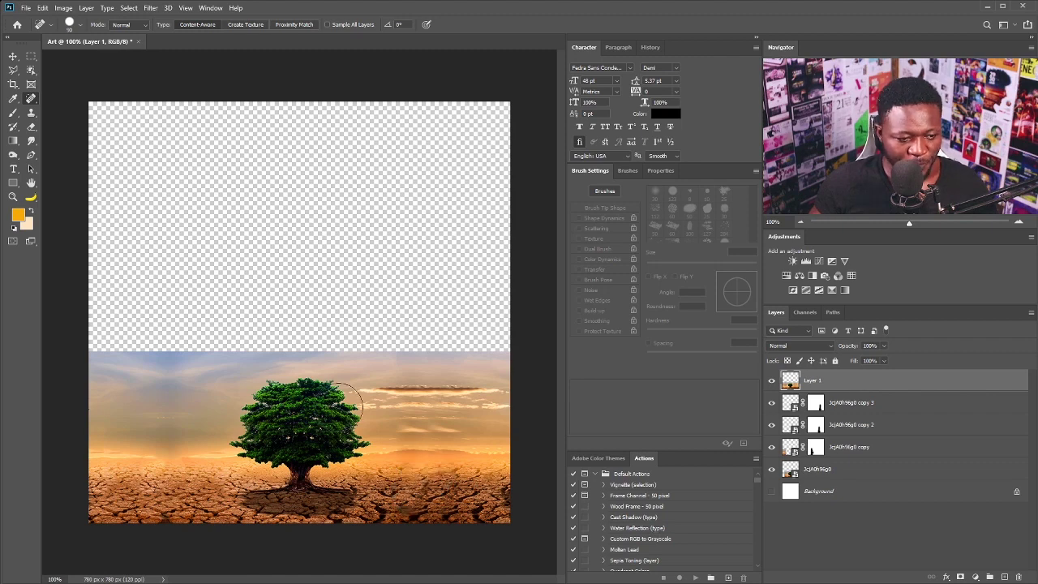
{"action": "right_click", "coordinate": [31, 70]}
{"action": "left_click", "coordinate": [73, 72]}
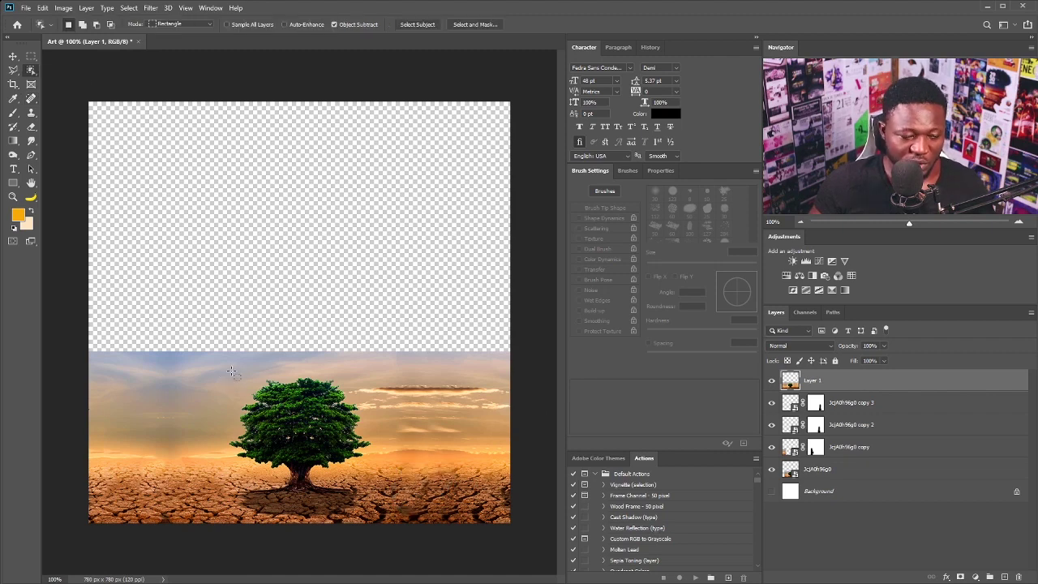
{"action": "left_click_drag", "start_coordinate": [219, 375], "coordinate": [369, 469]}
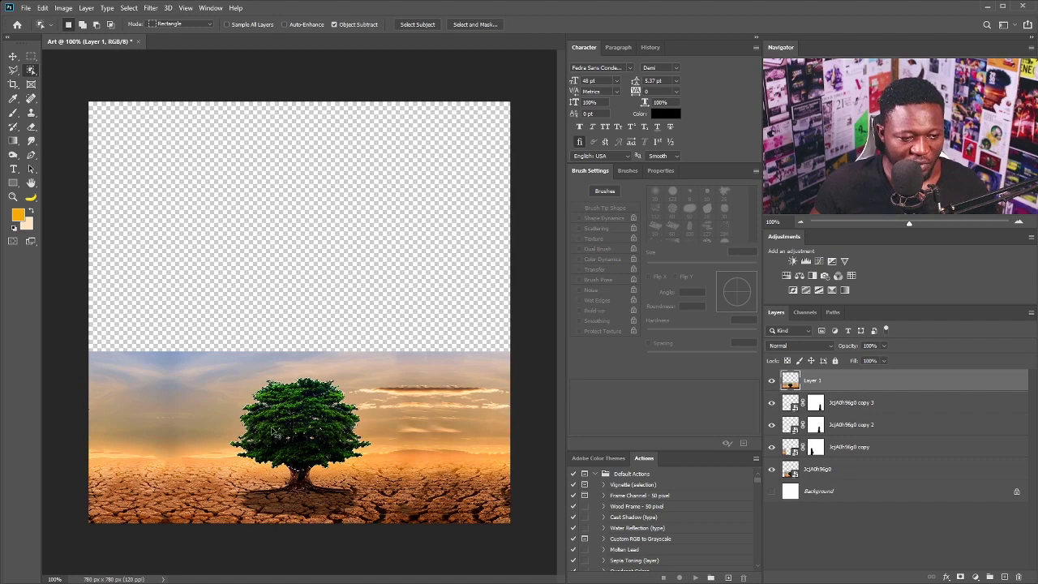
{"action": "scroll", "coordinate": [411, 418], "scroll_direction": "up", "scroll_amount": 5}
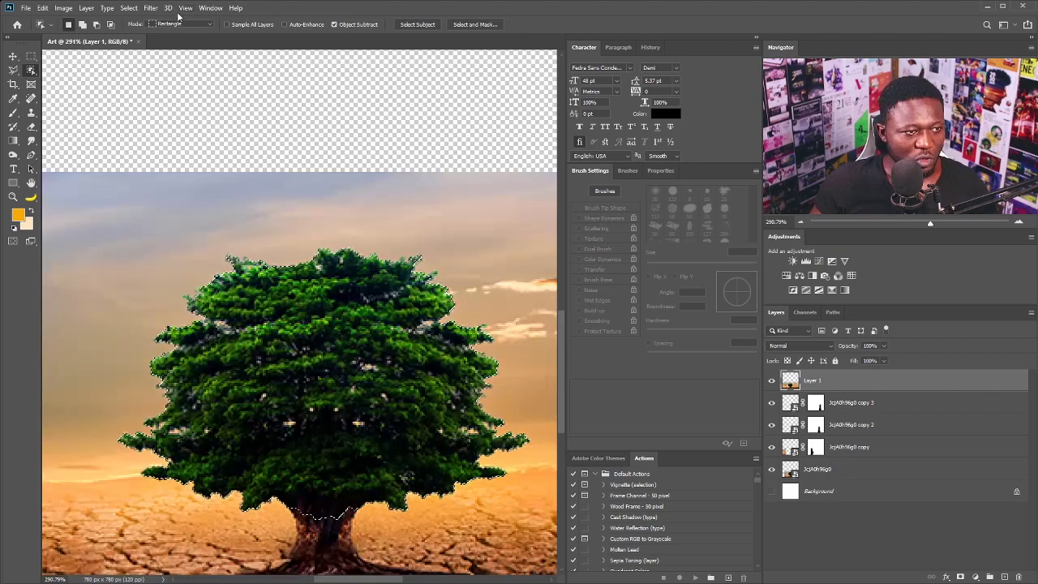
Step: Open the crown selection in Select and Mask and refine the foliage edges with an enlarged Refine Edge Brush
{"action": "left_click", "coordinate": [129, 8]}
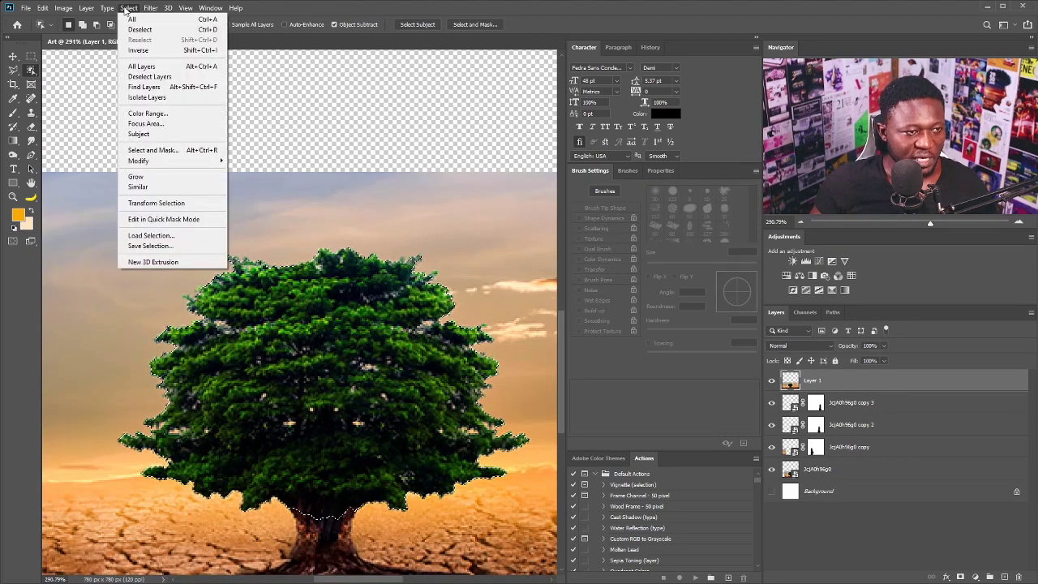
{"action": "left_click", "coordinate": [157, 152]}
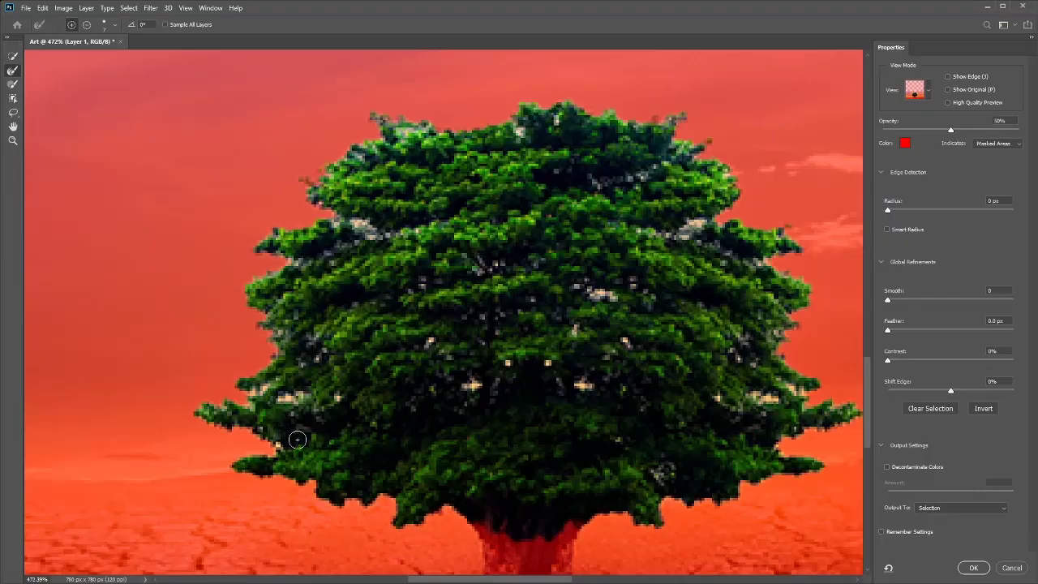
{"action": "key", "text": "bracketright"}
{"action": "key", "text": "bracketright"}
{"action": "left_click", "coordinate": [12, 73]}
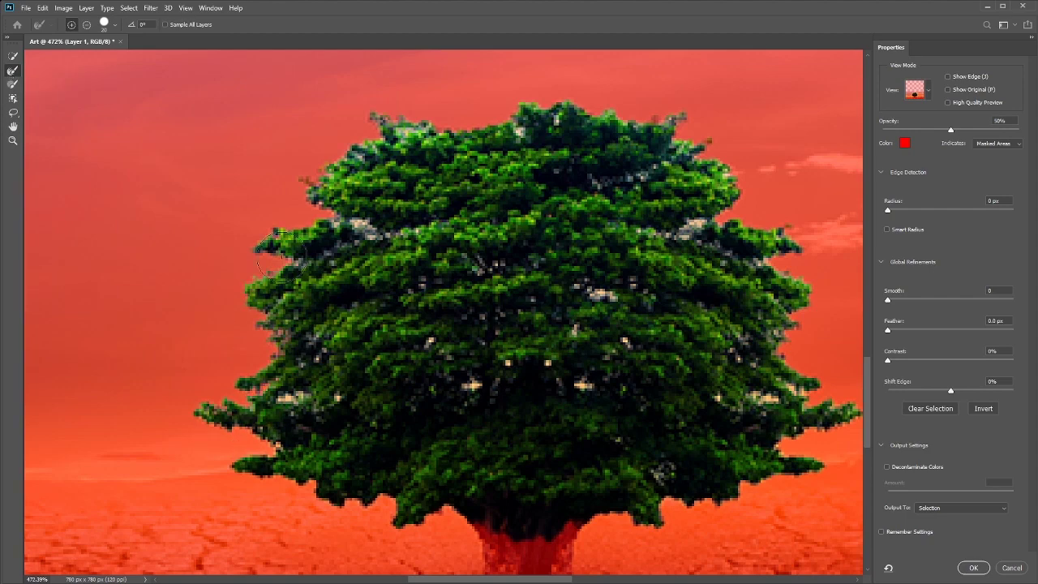
{"action": "left_click_drag", "start_coordinate": [535, 117], "coordinate": [402, 32]}
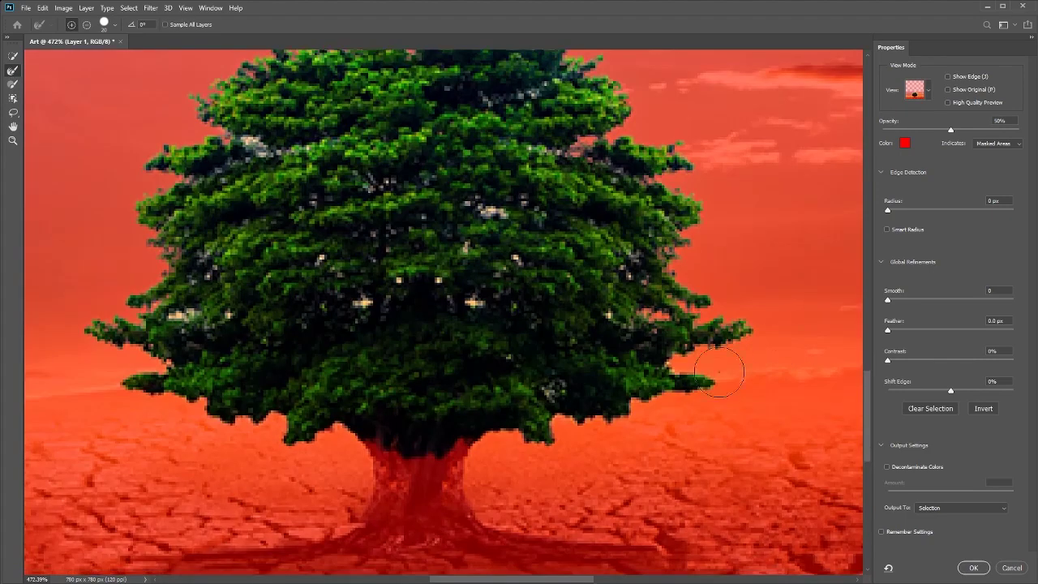
{"action": "left_click_drag", "start_coordinate": [223, 231], "coordinate": [348, 418]}
{"action": "scroll", "coordinate": [390, 410], "scroll_direction": "right", "scroll_amount": 3}
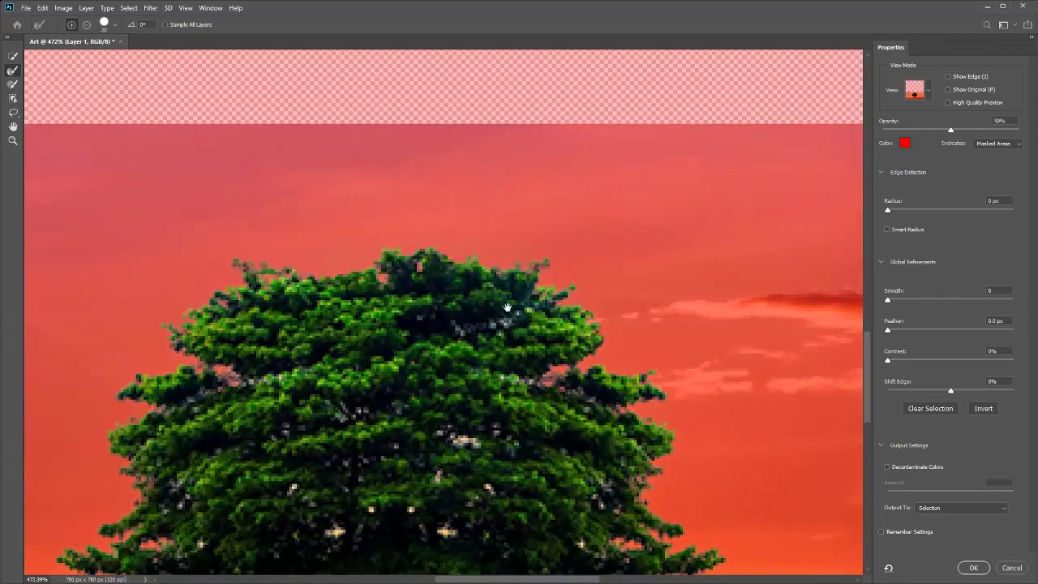
Step: Set the refined selection's contrast to 5%, enable Decontaminate Colors, and output it to a new layer
{"action": "left_click", "coordinate": [887, 467]}
{"action": "left_click_drag", "start_coordinate": [888, 360], "coordinate": [895, 360]}
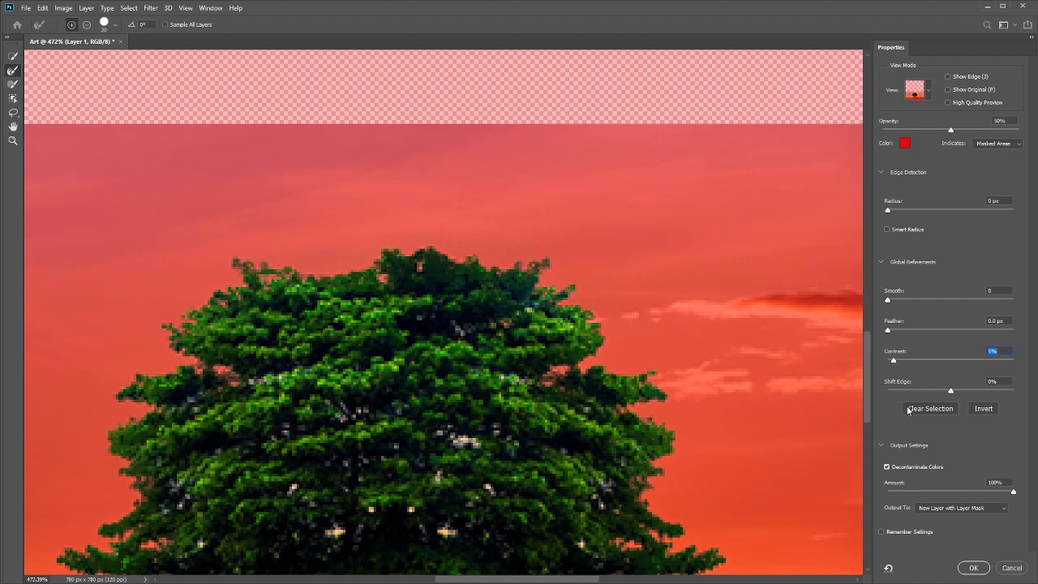
{"action": "left_click", "coordinate": [982, 508]}
{"action": "left_click", "coordinate": [945, 534]}
{"action": "scroll", "coordinate": [613, 363], "scroll_direction": "down", "scroll_amount": 2}
{"action": "scroll", "coordinate": [613, 363], "scroll_direction": "down", "scroll_amount": 2}
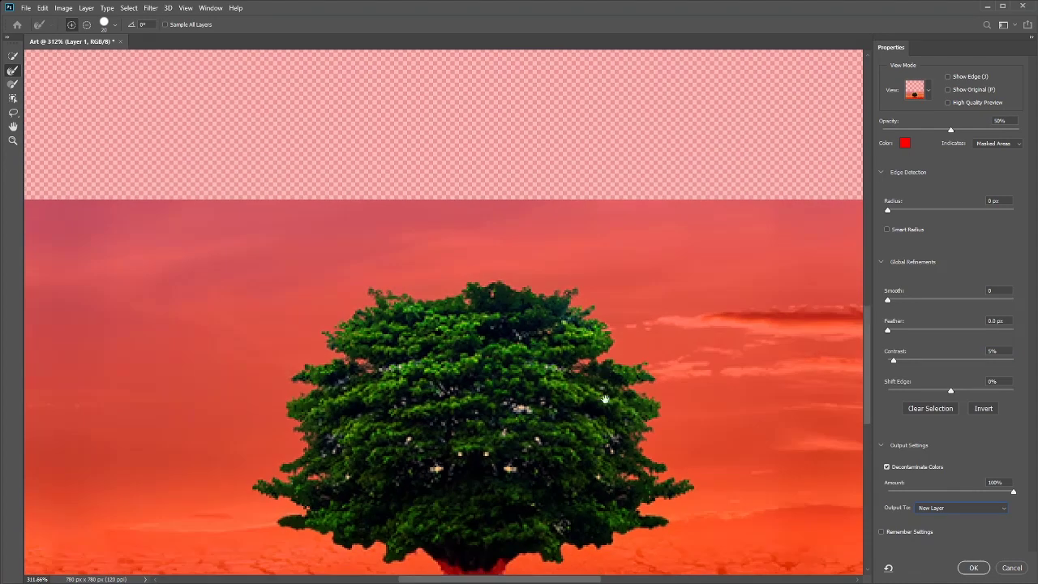
{"action": "scroll", "coordinate": [587, 359], "scroll_direction": "up", "scroll_amount": 1}
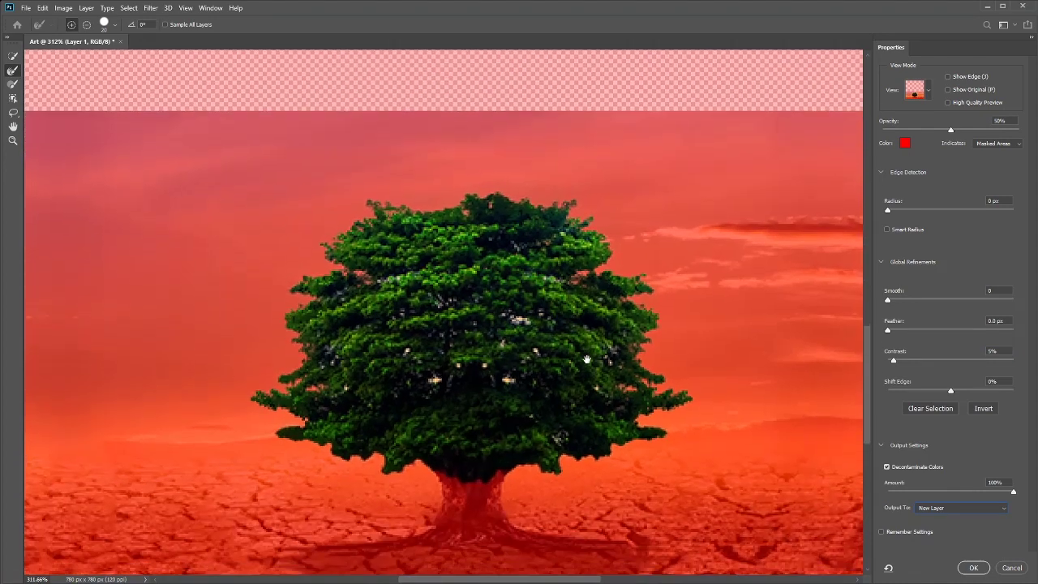
{"action": "left_click", "coordinate": [973, 569]}
{"action": "left_click", "coordinate": [973, 568]}
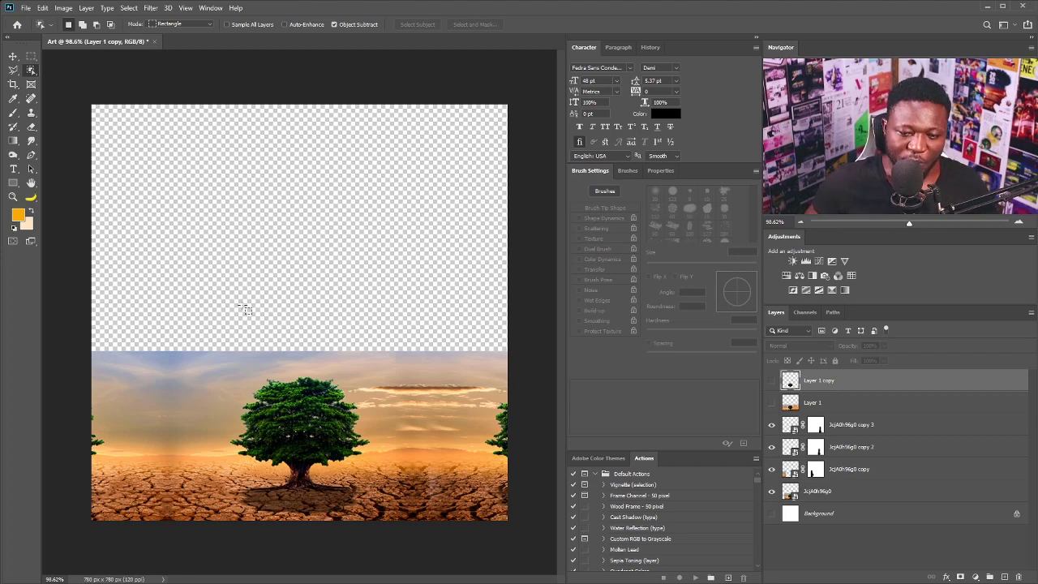
Step: Create a new layer named "Cloud" at the top of the layer stack
{"action": "left_click", "coordinate": [1004, 577], "text": "alt"}
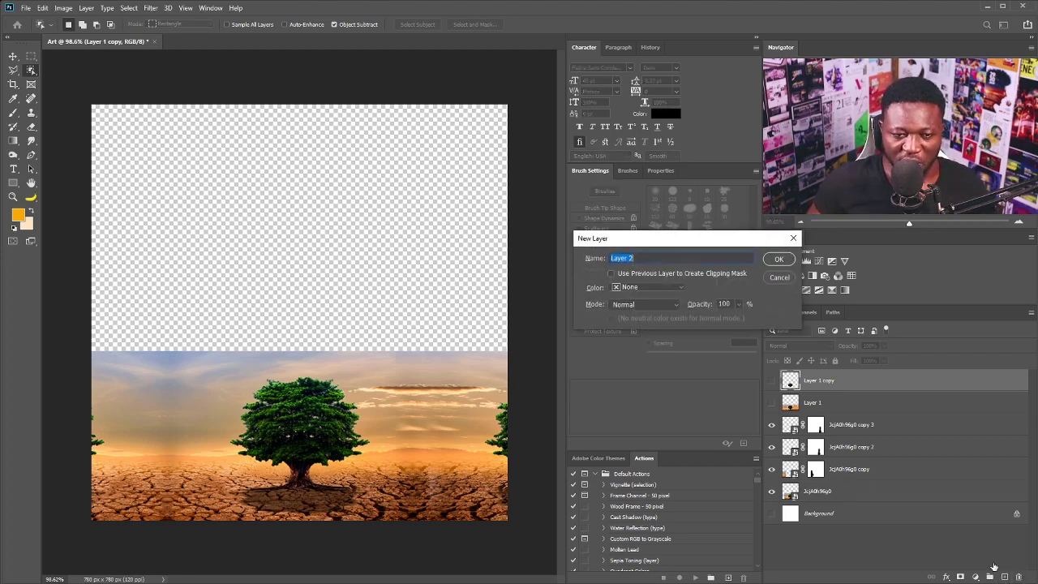
{"action": "type", "text": "Oboud"}
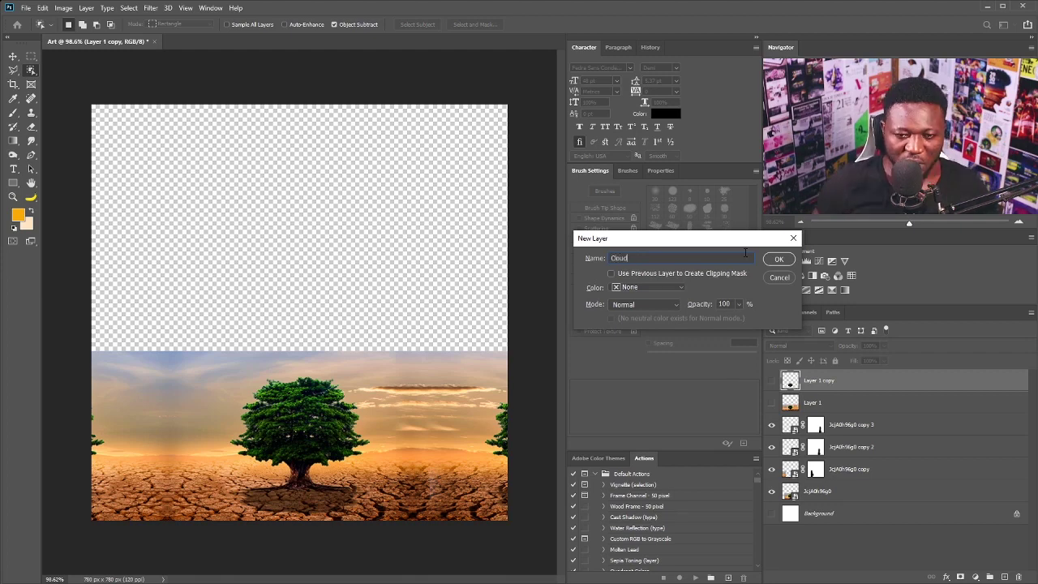
{"action": "left_click", "coordinate": [776, 260]}
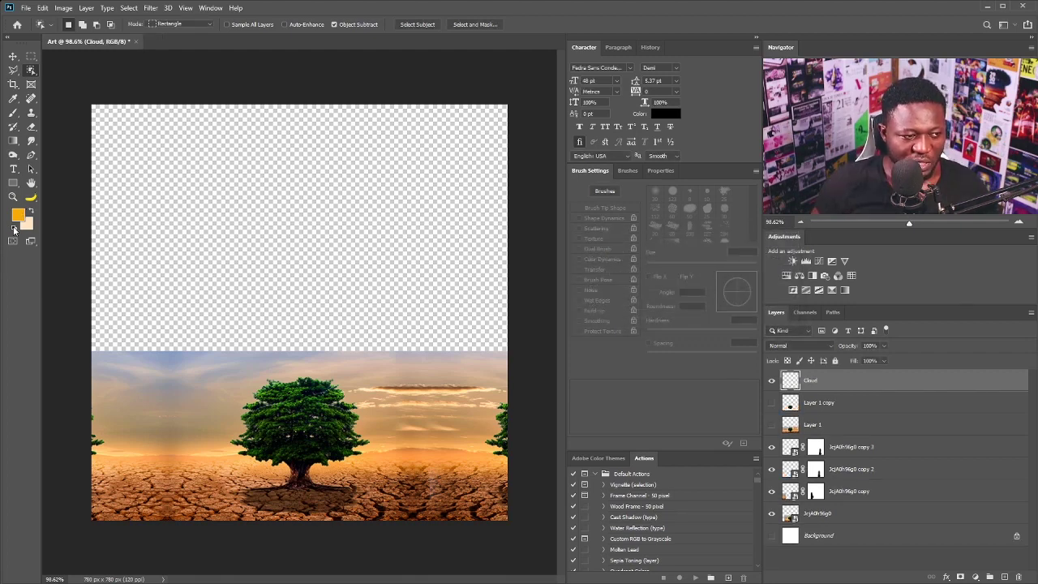
Step: Fill the Cloud layer with the default black foreground colour and apply the Clouds render filter to it
{"action": "left_click", "coordinate": [14, 229]}
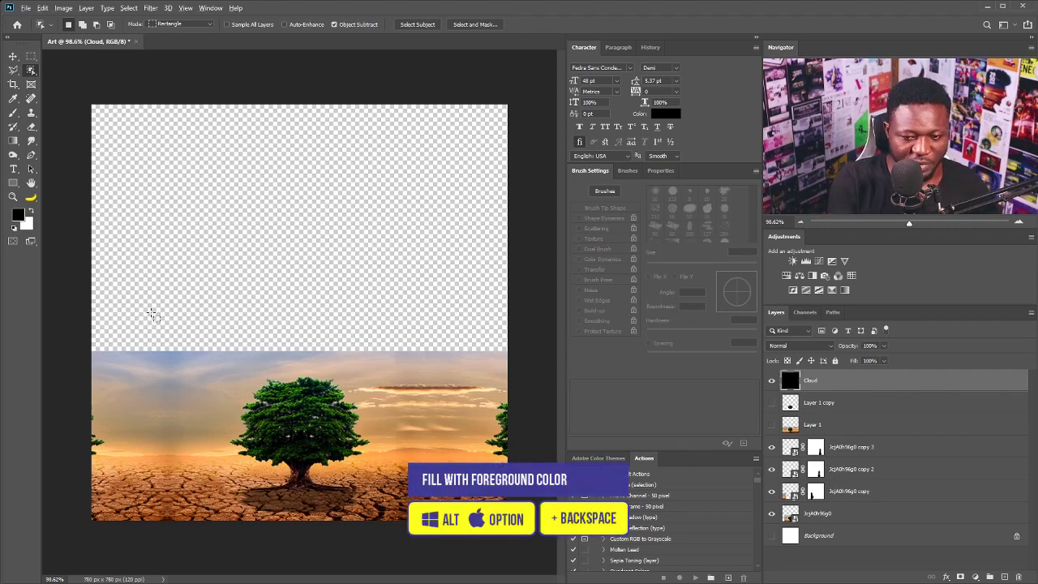
{"action": "key", "text": "alt+BackSpace"}
{"action": "left_click", "coordinate": [149, 8]}
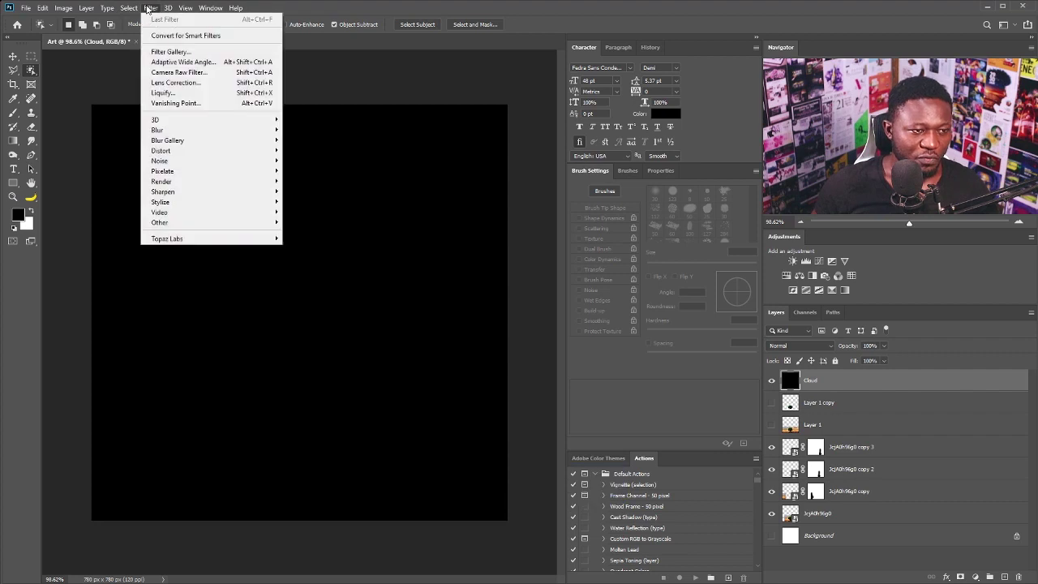
{"action": "mouse_move", "coordinate": [243, 181]}
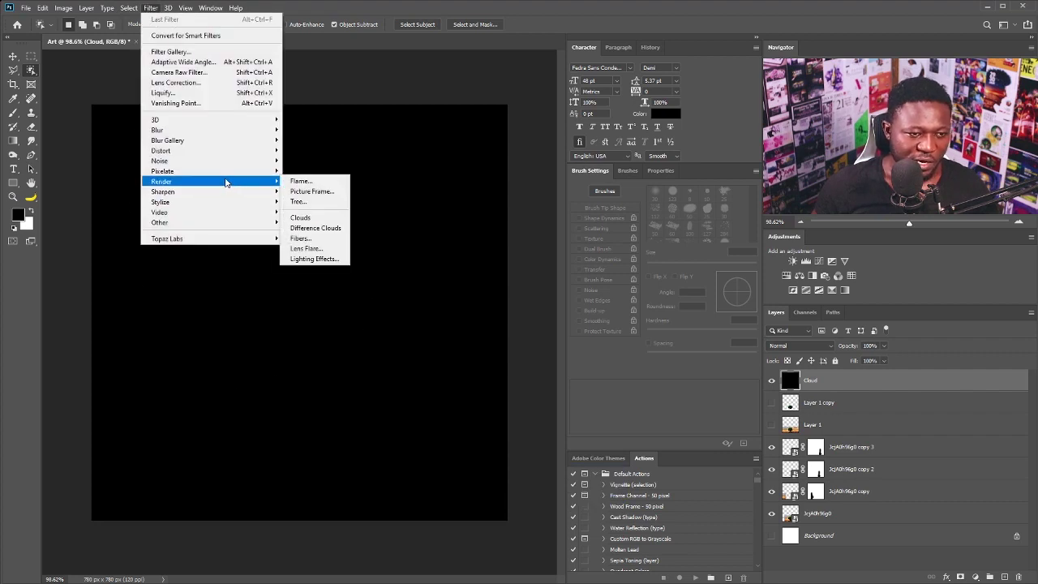
{"action": "left_click", "coordinate": [334, 217]}
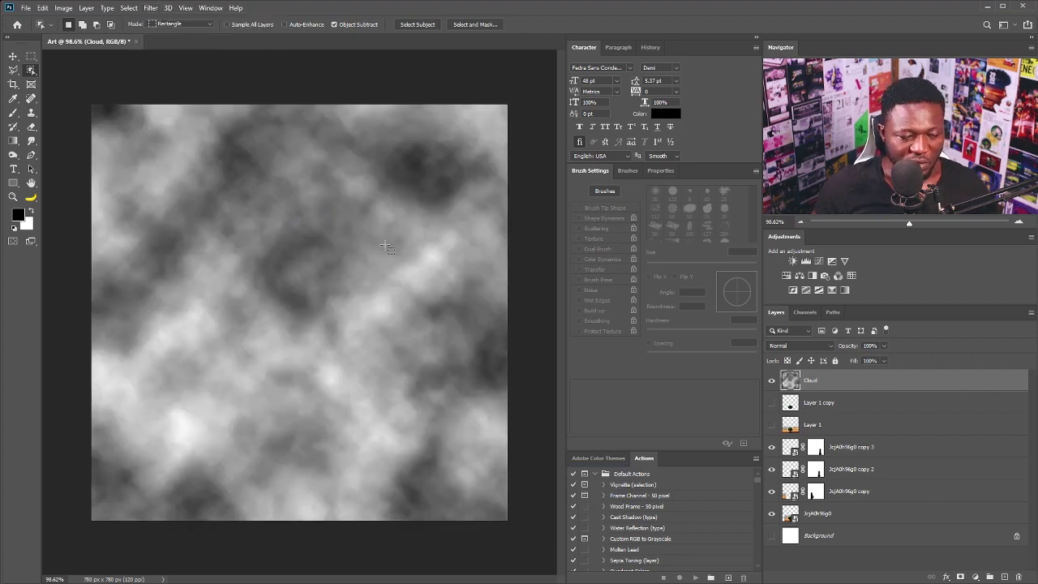
Step: Place the Layer 1 copy above the Cloud layer and rename it "Cropped Tree"
{"action": "scroll", "coordinate": [415, 198], "scroll_direction": "down", "scroll_amount": 2}
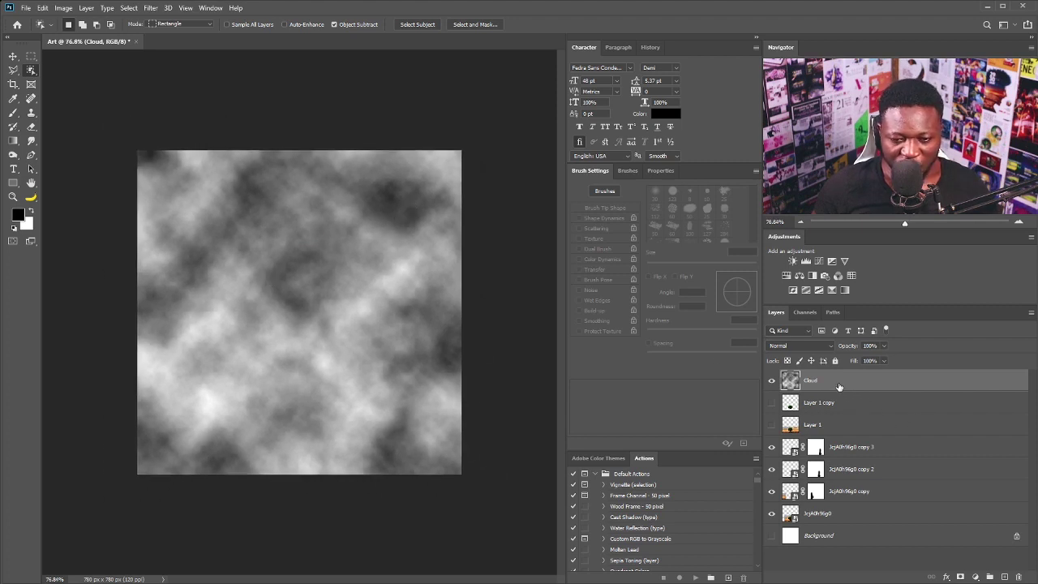
{"action": "left_click_drag", "start_coordinate": [820, 403], "coordinate": [820, 379]}
{"action": "double_click", "coordinate": [821, 380]}
{"action": "type", "text": "Cl"}
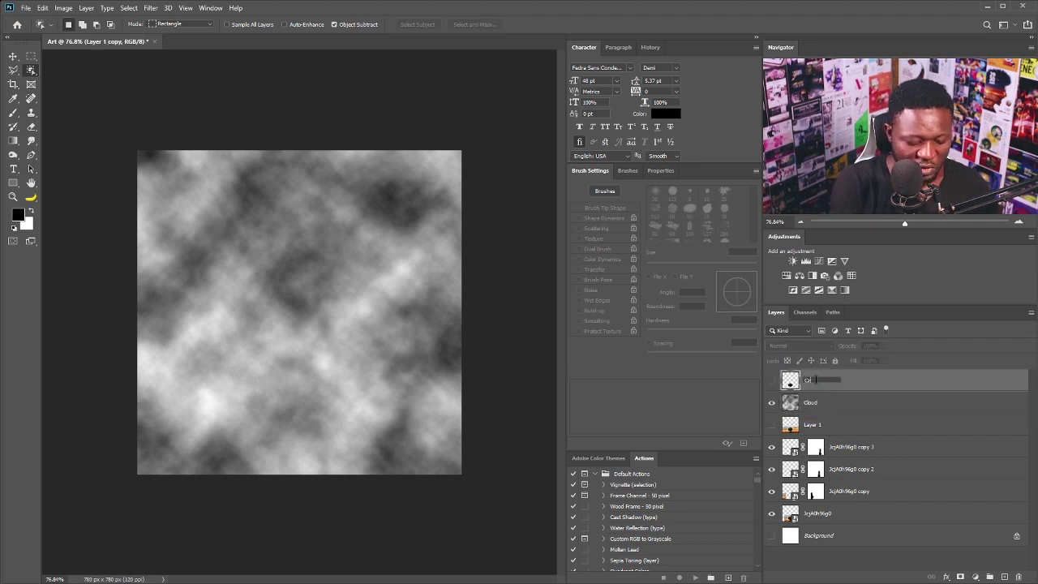
{"action": "type", "text": "opped Tree"}
Step: Select the Cloud layer and make Layer 1 and the Cropped Tree layer visible
{"action": "left_click", "coordinate": [803, 403]}
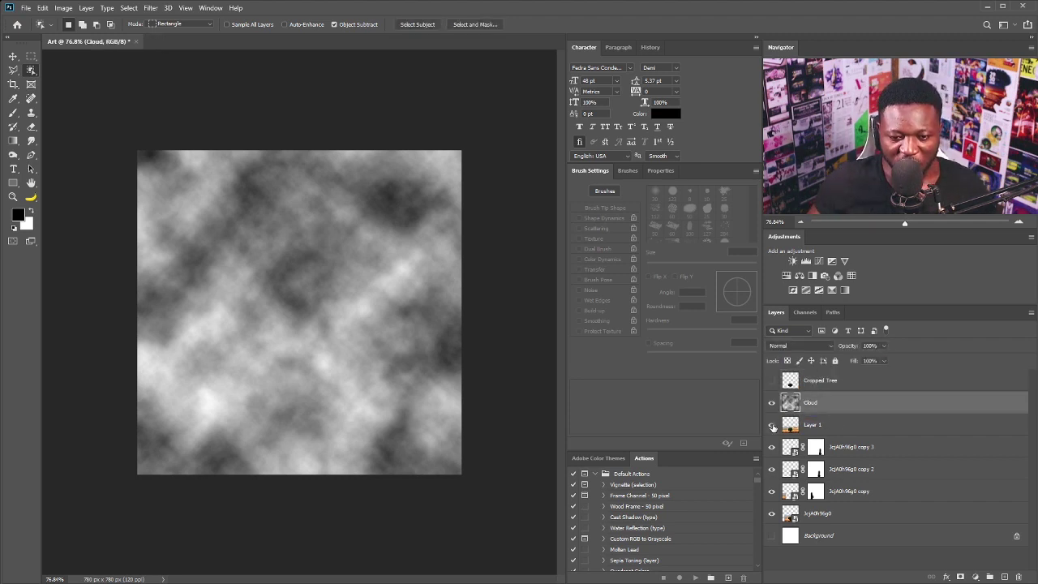
{"action": "left_click", "coordinate": [773, 403]}
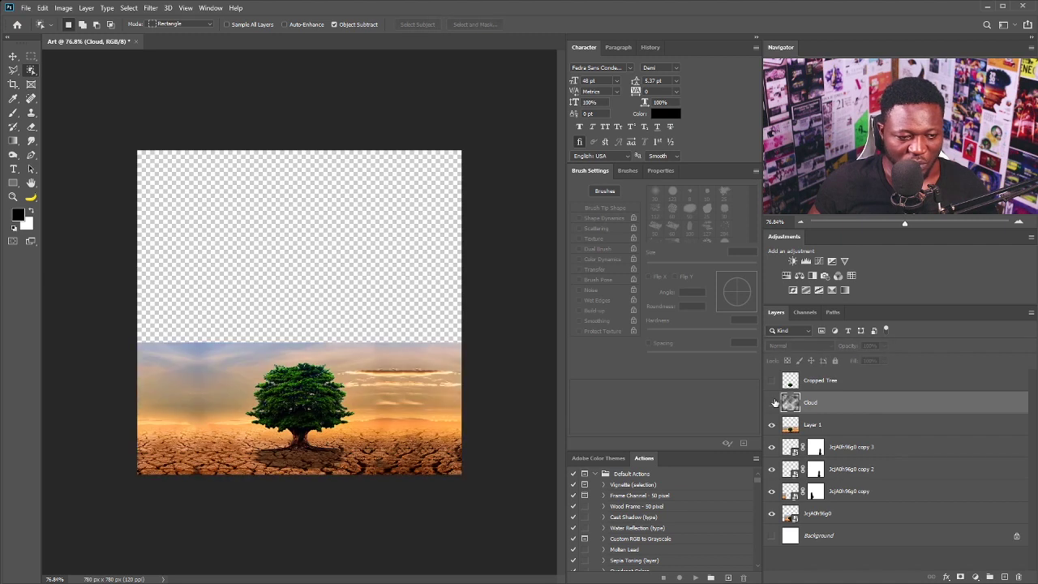
{"action": "left_click", "coordinate": [772, 403]}
{"action": "left_click", "coordinate": [773, 381]}
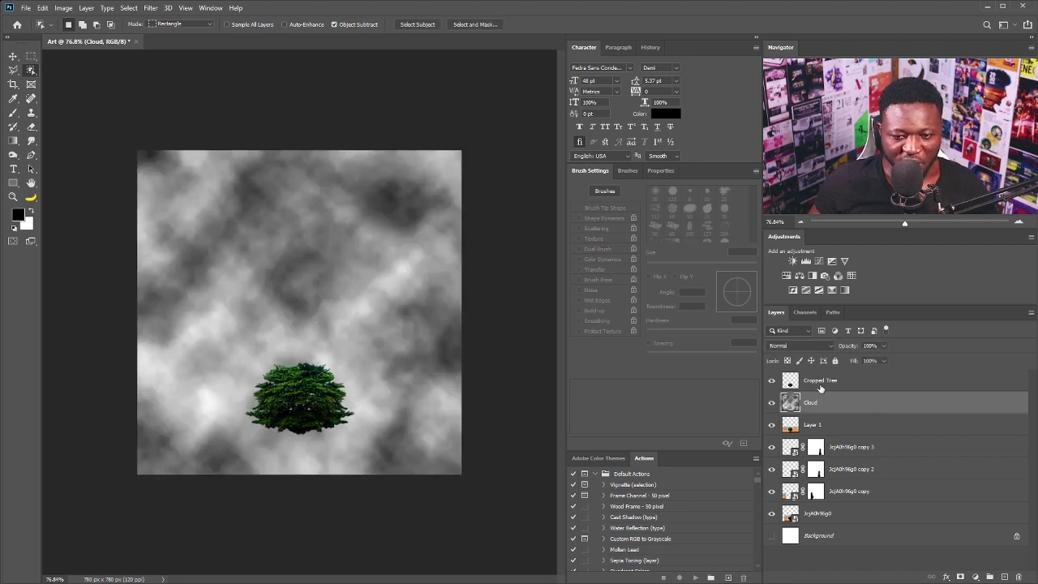
Step: Convert the Cloud layer to a smart object
{"action": "key", "text": "v"}
{"action": "right_click", "coordinate": [821, 398]}
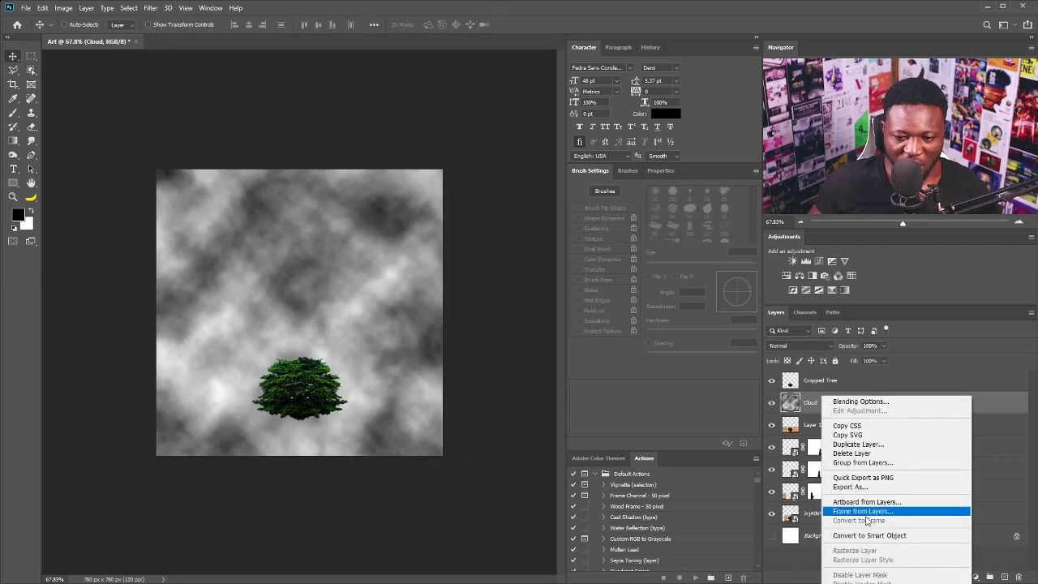
{"action": "left_click", "coordinate": [880, 536]}
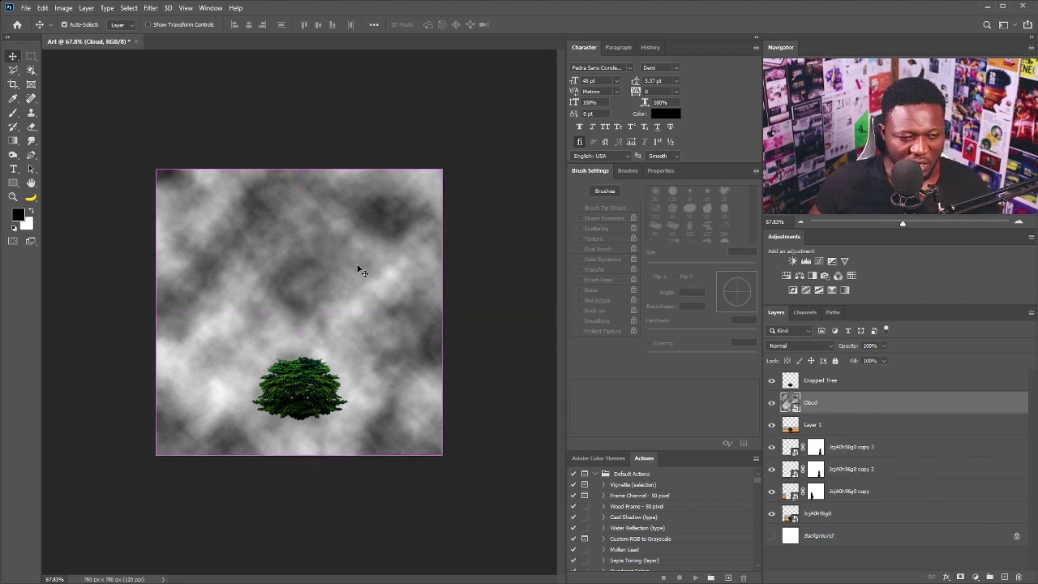
Step: Scale the clouds up from their centre to about 235% and shift them left on the canvas
{"action": "key", "text": "ctrl+t"}
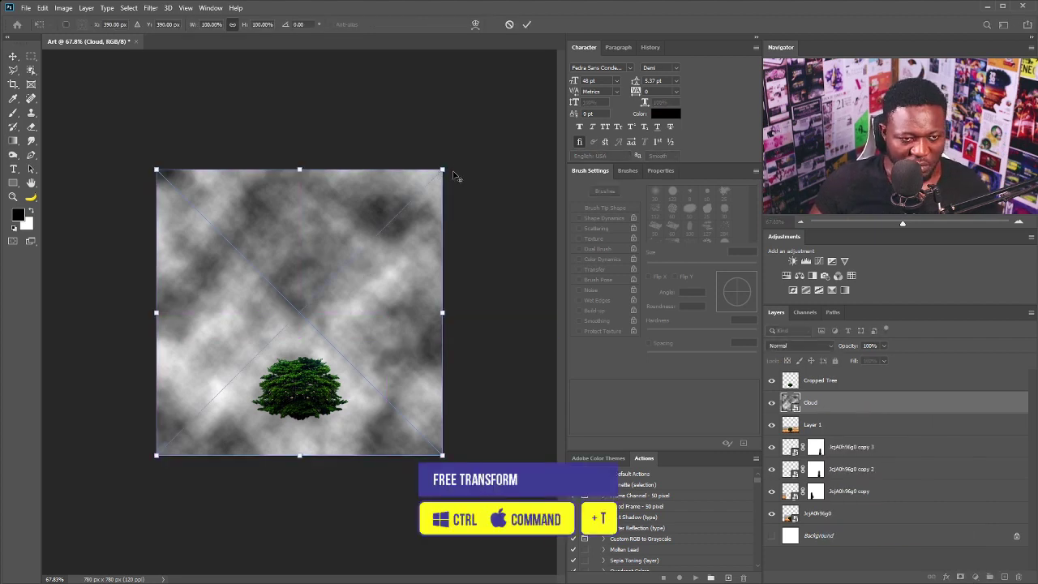
{"action": "left_click_drag", "start_coordinate": [444, 169], "coordinate": [557, 51]}
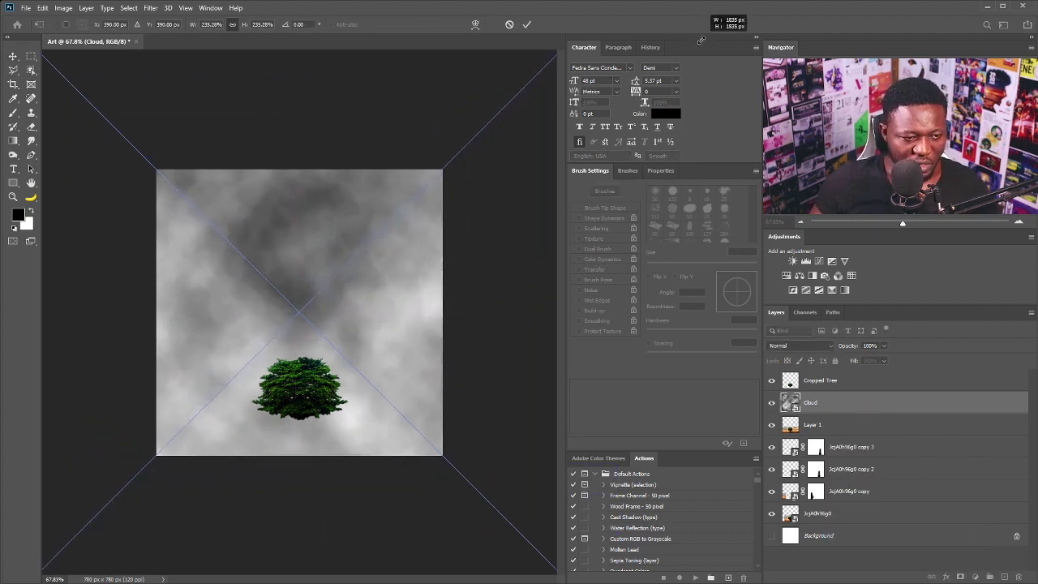
{"action": "key", "text": "Return"}
{"action": "left_click_drag", "start_coordinate": [519, 388], "coordinate": [337, 390]}
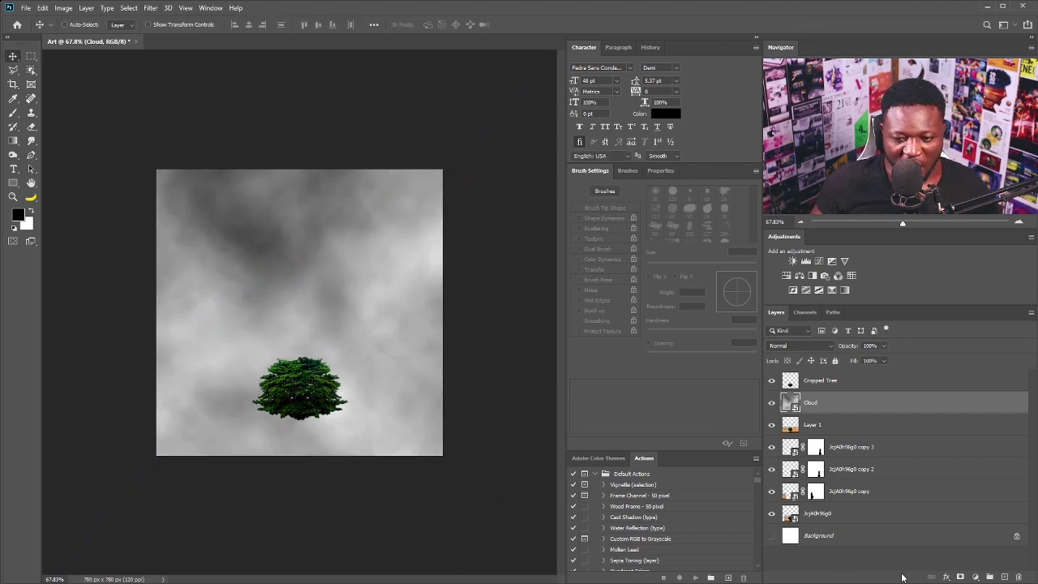
Step: Add a mask to the Cloud layer and paint black with a soft 400 px brush to reveal the ground and trunk
{"action": "left_click", "coordinate": [962, 577]}
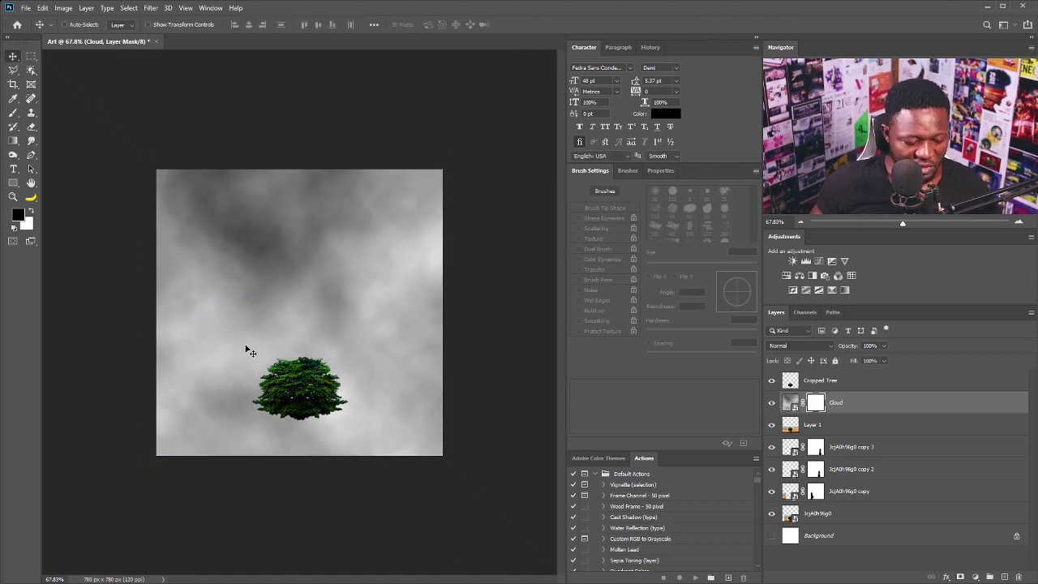
{"action": "key", "text": "b"}
{"action": "left_click_drag", "start_coordinate": [251, 366], "coordinate": [216, 474]}
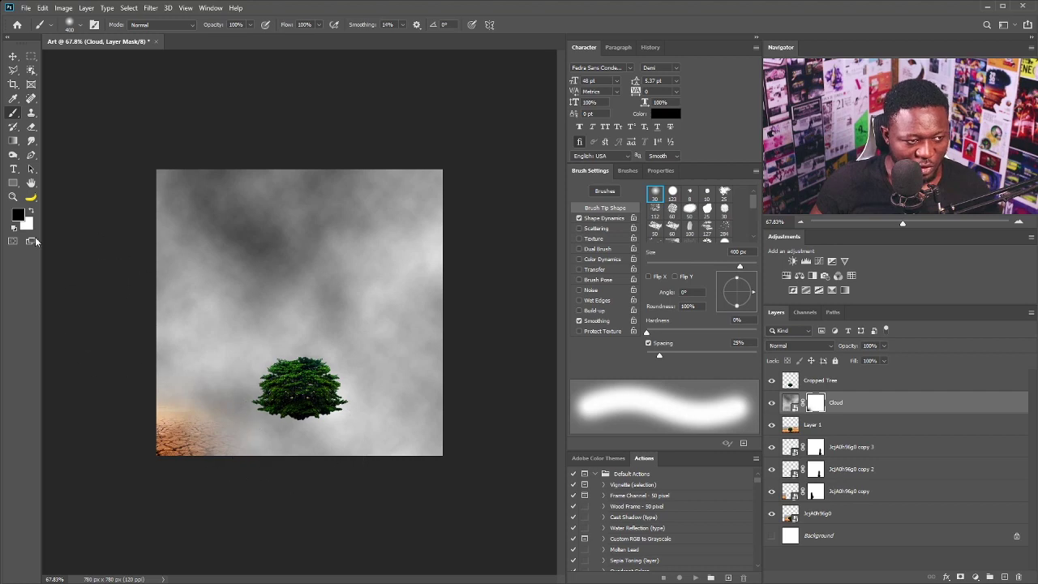
{"action": "left_click_drag", "start_coordinate": [390, 442], "coordinate": [278, 475]}
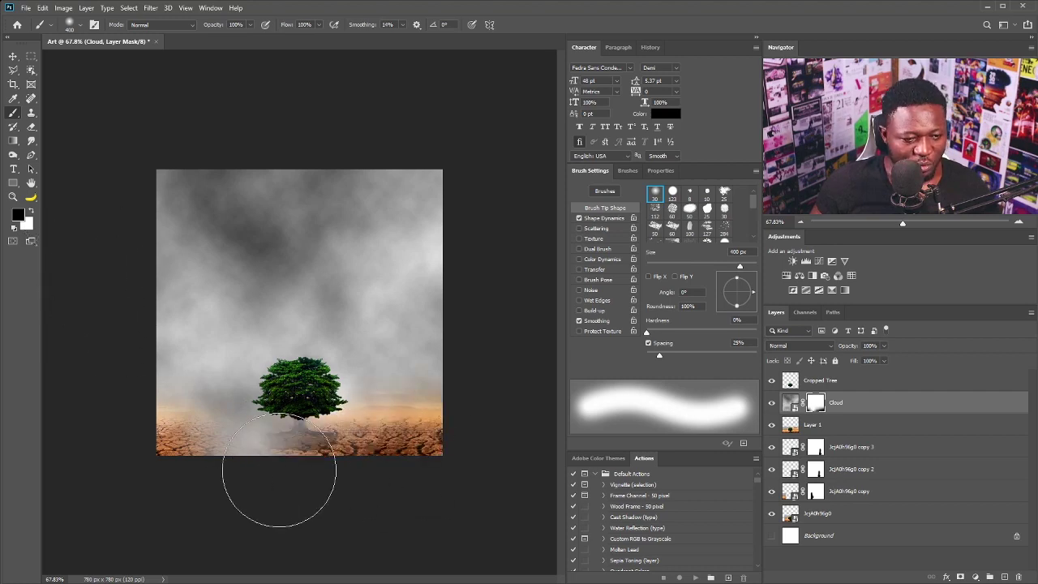
{"action": "scroll", "coordinate": [249, 487], "scroll_direction": "up", "scroll_amount": 3}
{"action": "left_click_drag", "start_coordinate": [355, 497], "coordinate": [267, 524]}
{"action": "scroll", "coordinate": [299, 514], "scroll_direction": "down", "scroll_amount": 2}
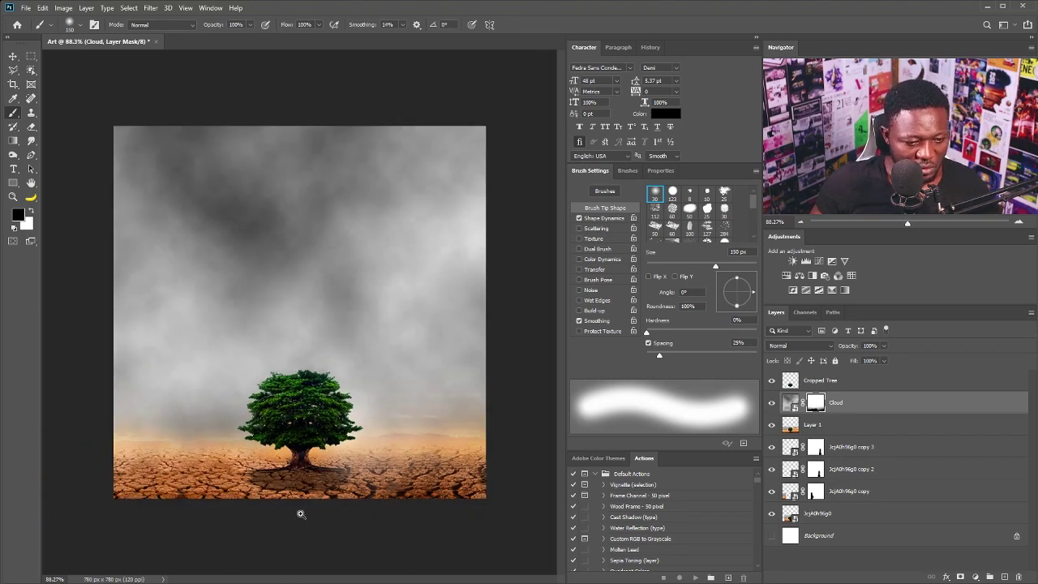
Step: Touch up the Cloud mask around the tree in white with a soft 250 px brush at 11% flow
{"action": "scroll", "coordinate": [300, 519], "scroll_direction": "up", "scroll_amount": 2}
{"action": "key", "text": "bracketleft"}
{"action": "key", "text": "bracketleft"}
{"action": "key", "text": "bracketleft"}
{"action": "key", "text": "bracketleft"}
{"action": "key", "text": "bracketleft"}
{"action": "key", "text": "bracketleft"}
{"action": "key", "text": "bracketleft"}
{"action": "key", "text": "x"}
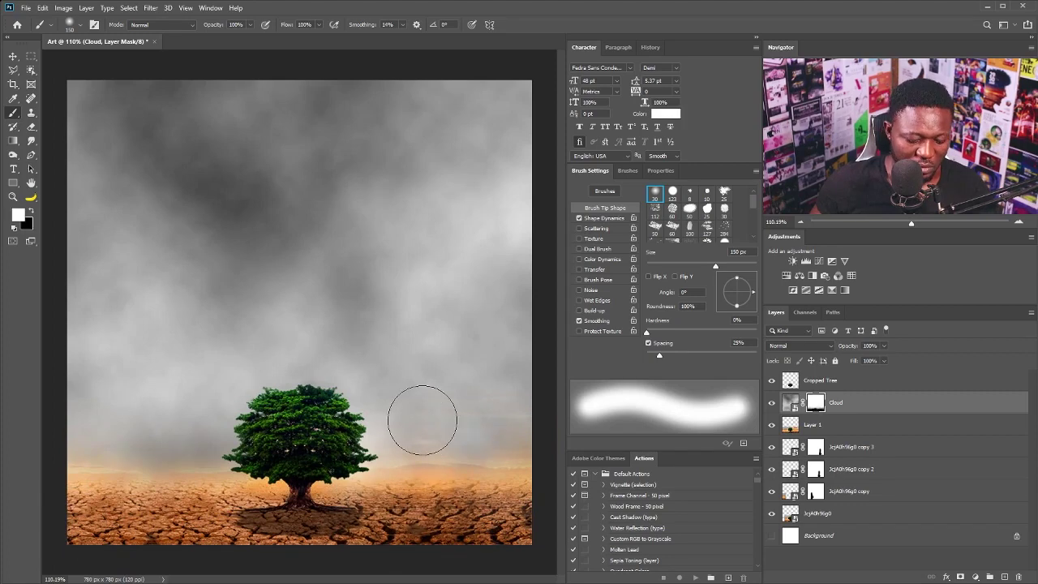
{"action": "key", "text": "bracketright"}
{"action": "key", "text": "bracketright"}
{"action": "key", "text": "bracketright"}
{"action": "key", "text": "shift+1"}
{"action": "key", "text": "shift+1"}
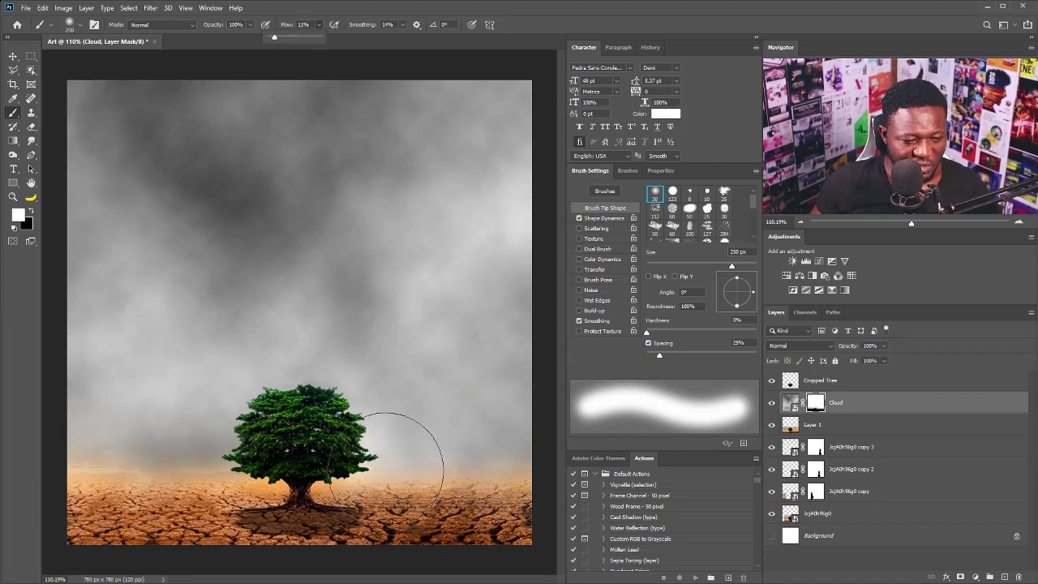
Step: Blend the Cloud mask along the horizon beside the tree and reduce the soft brush to 100 px
{"action": "key", "text": "x"}
{"action": "scroll", "coordinate": [327, 527], "scroll_direction": "down", "scroll_amount": 1}
{"action": "key", "text": "x"}
{"action": "key", "text": "bracketleft"}
{"action": "key", "text": "bracketleft"}
{"action": "key", "text": "bracketleft"}
{"action": "key", "text": "bracketleft"}
{"action": "key", "text": "bracketleft"}
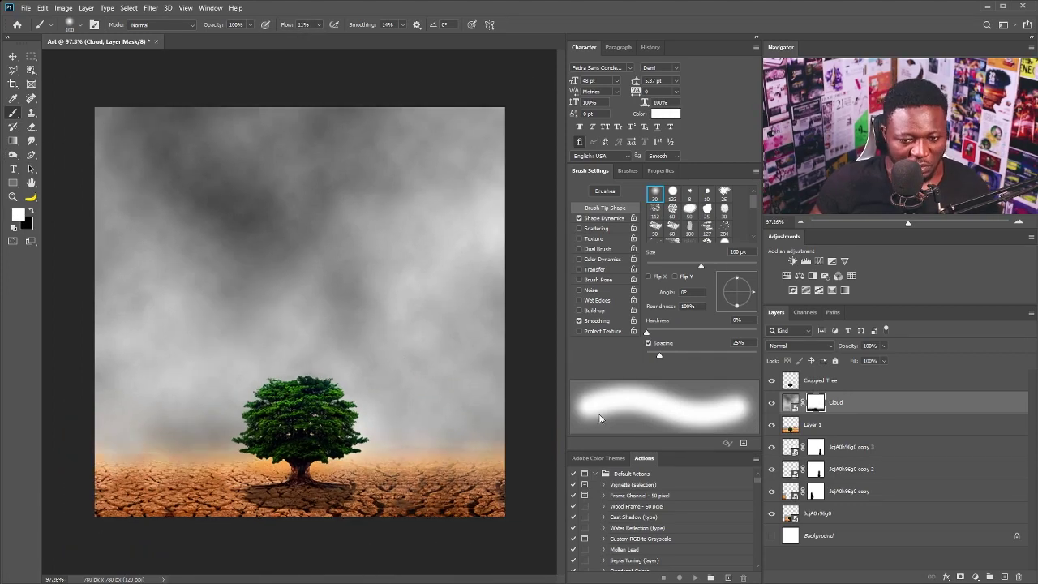
Step: Stamp all visible layers into a new merged layer above the Cropped Tree layer
{"action": "left_click", "coordinate": [864, 389]}
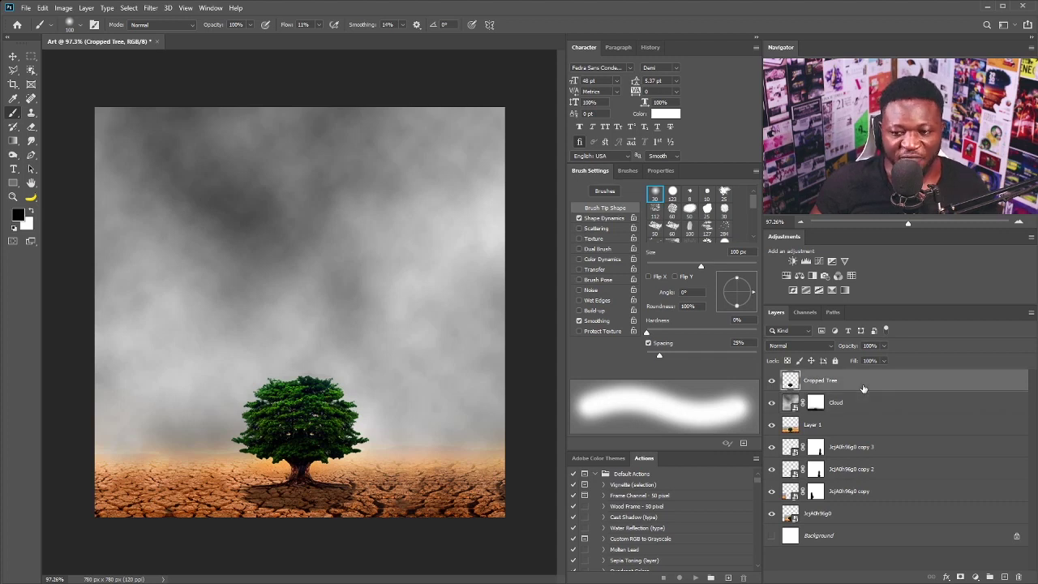
{"action": "key", "text": "v"}
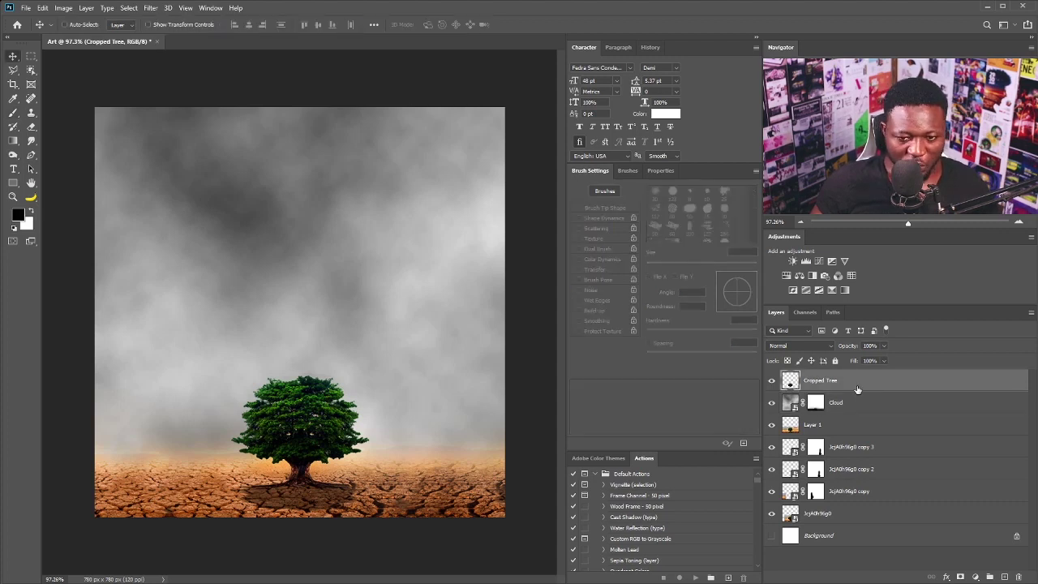
{"action": "key", "text": "ctrl+alt+shift+e"}
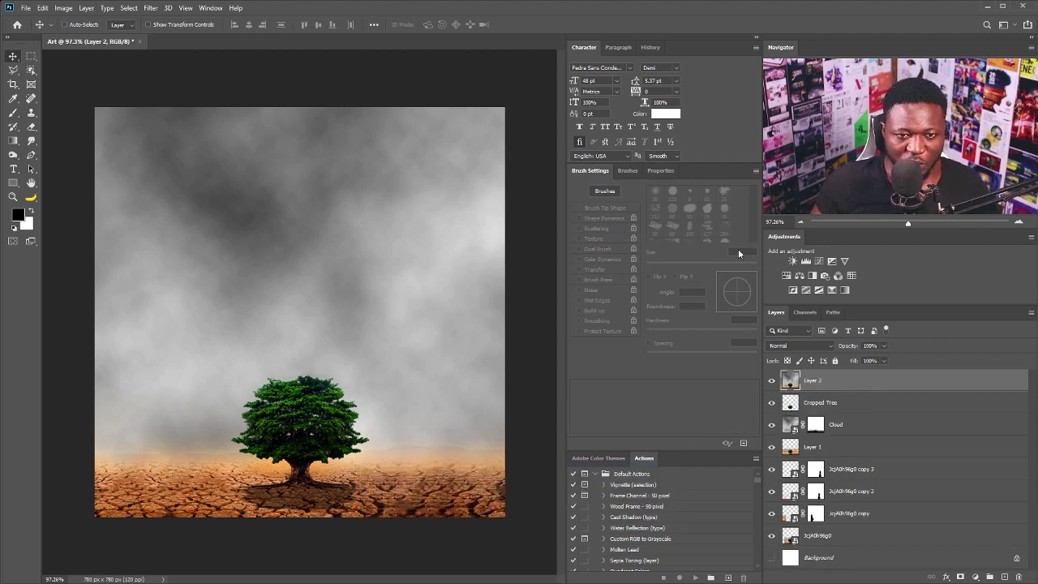
Step: Open the merged layer in the Camera Raw filter and set exposure -0.25, contrast -23, highlights +51 and whites +23
{"action": "left_click", "coordinate": [150, 8]}
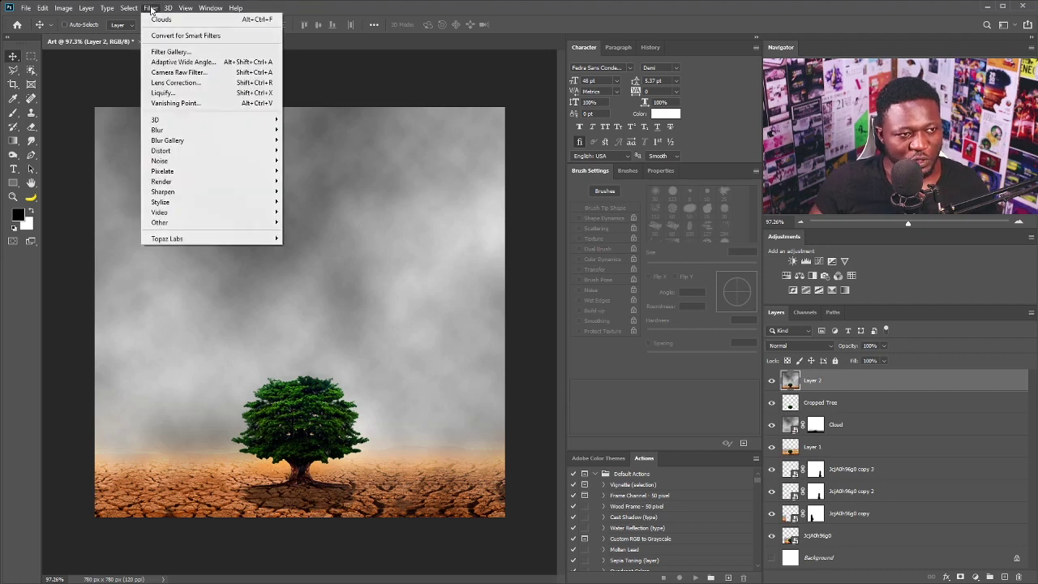
{"action": "left_click", "coordinate": [187, 72]}
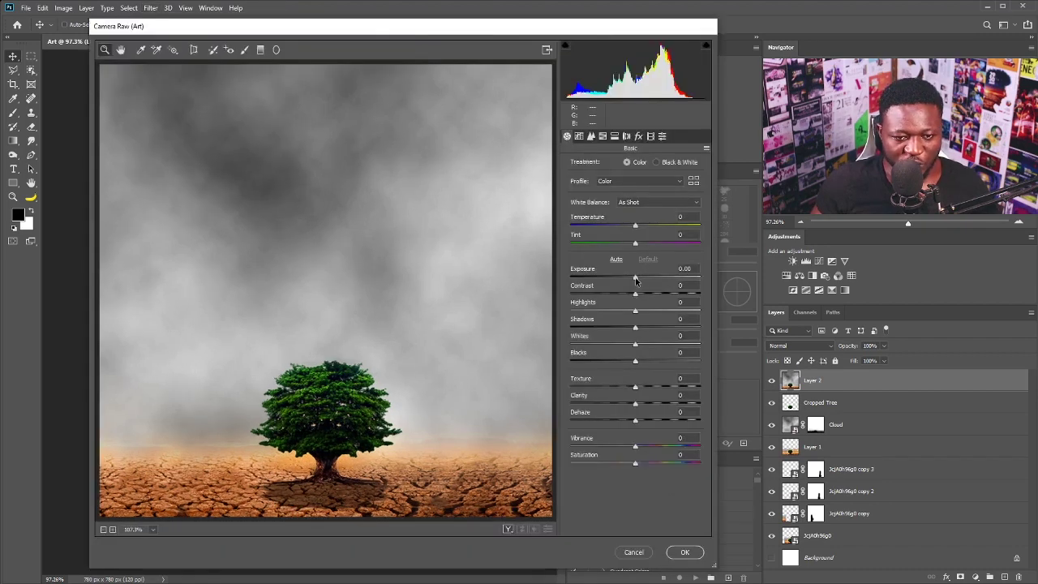
{"action": "left_click_drag", "start_coordinate": [636, 279], "coordinate": [669, 314]}
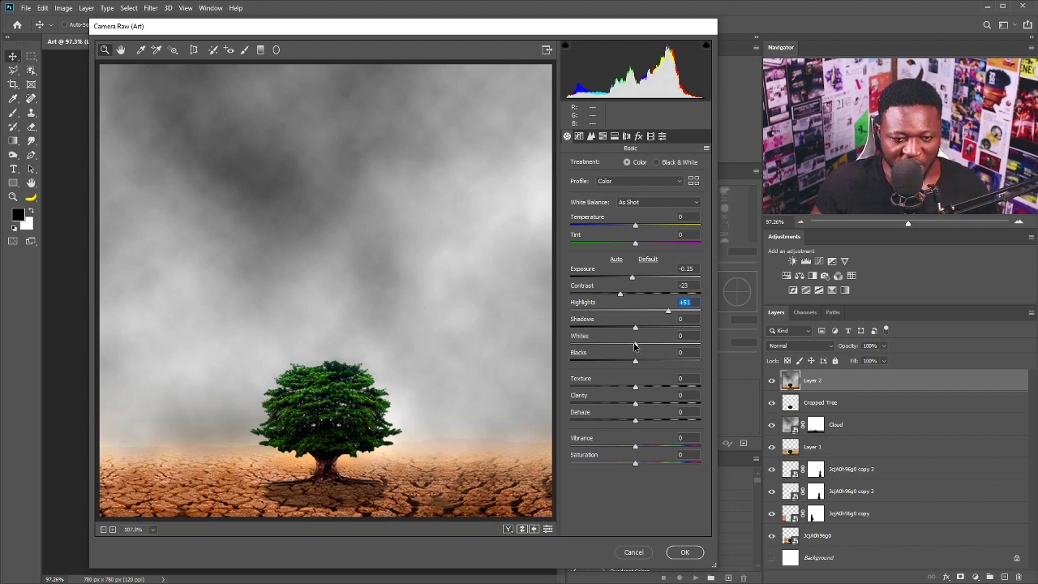
{"action": "left_click_drag", "start_coordinate": [634, 347], "coordinate": [649, 343]}
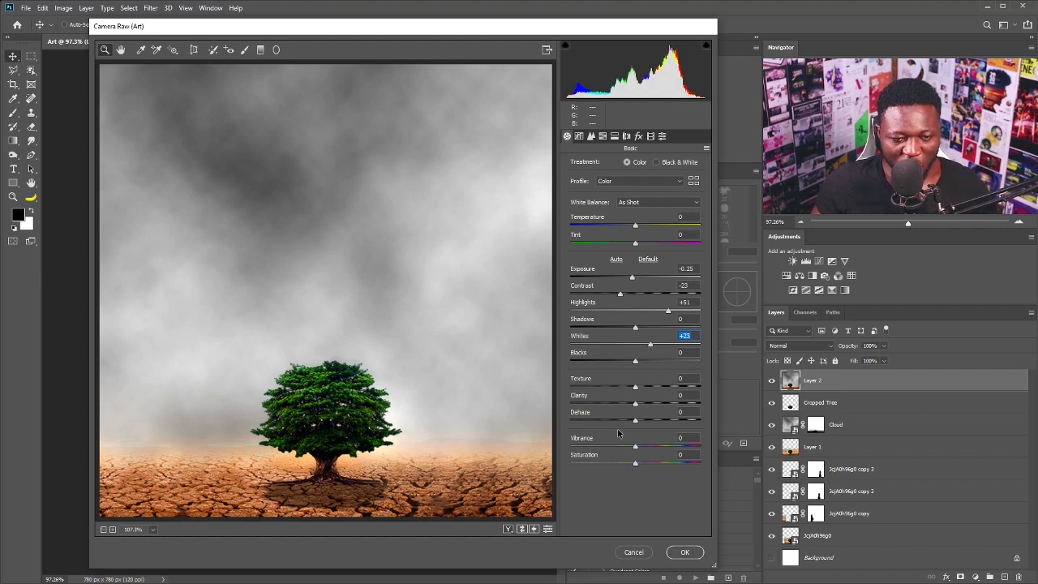
Step: Set the texture to +16, clarity to +8 and exposure to -0.30 in the Camera Raw basic adjustments
{"action": "mouse_move", "coordinate": [635, 389]}
{"action": "left_mouse_down"}
{"action": "mouse_move", "coordinate": [655, 390]}
{"action": "mouse_move", "coordinate": [642, 390]}
{"action": "left_mouse_up"}
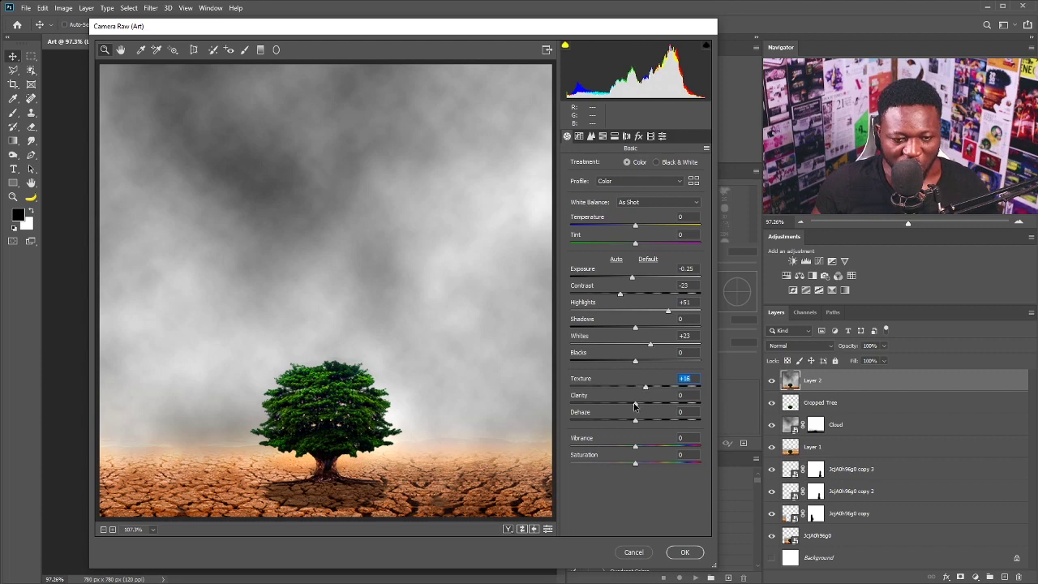
{"action": "key", "text": "Up"}
{"action": "key", "text": "Up"}
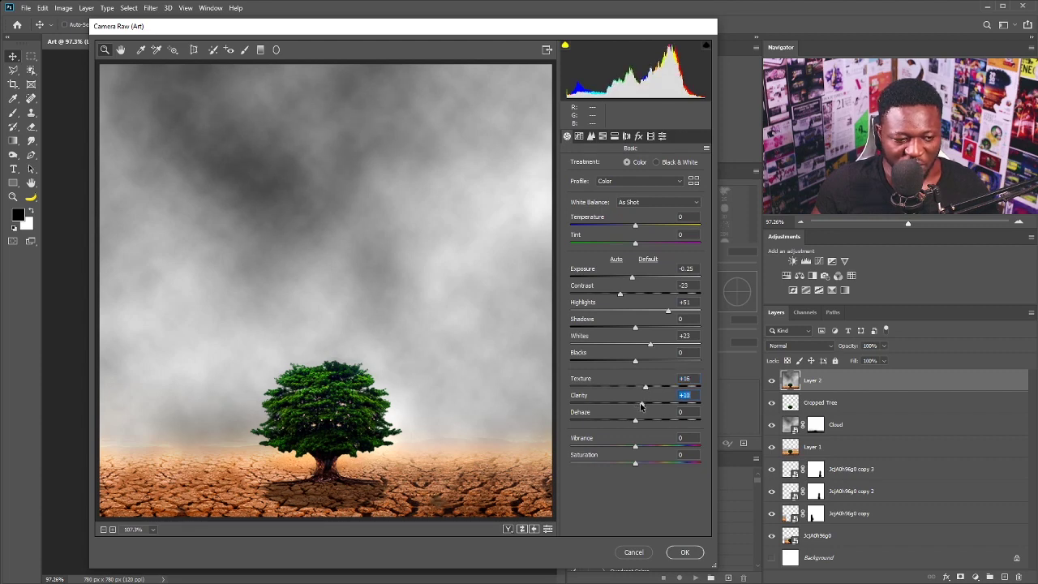
{"action": "key", "text": "Up"}
{"action": "key", "text": "Up"}
{"action": "key", "text": "Up"}
{"action": "key", "text": "Up"}
{"action": "key", "text": "Up"}
{"action": "key", "text": "Up"}
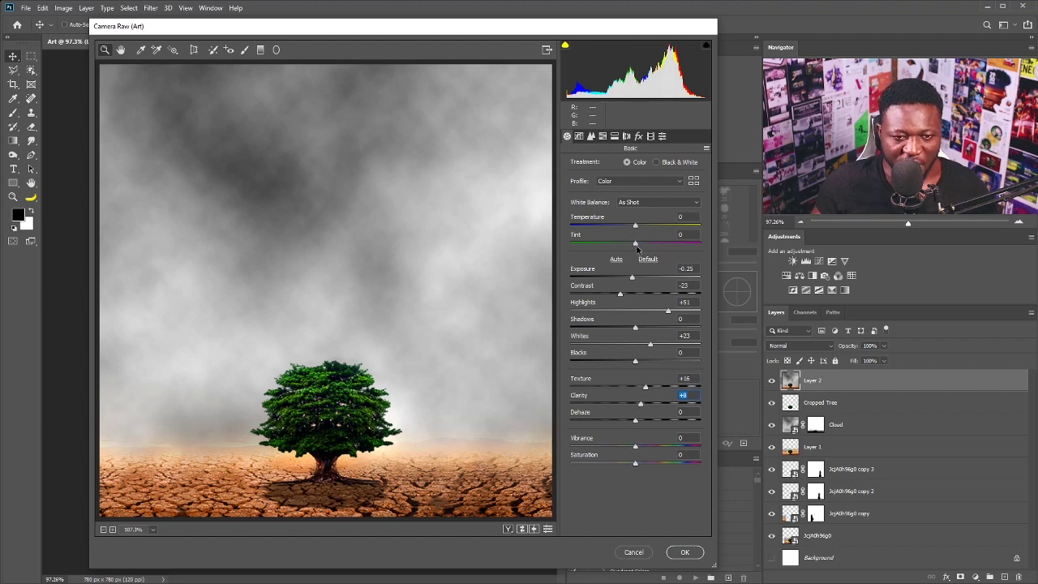
{"action": "left_click_drag", "start_coordinate": [634, 276], "coordinate": [632, 280]}
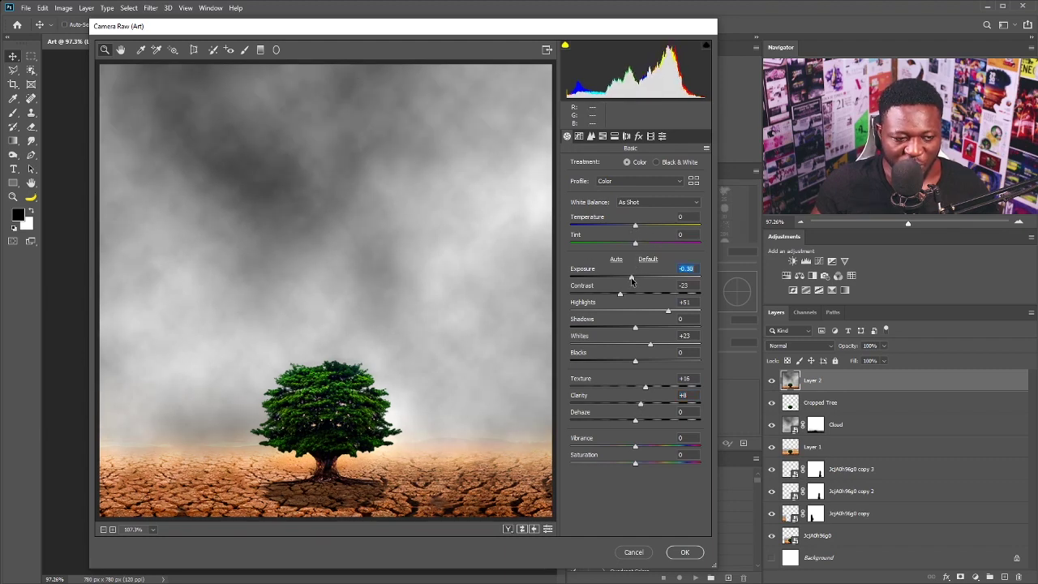
Step: Set the HSL saturation of the oranges to -85 and of the greens to +42
{"action": "left_click", "coordinate": [603, 137]}
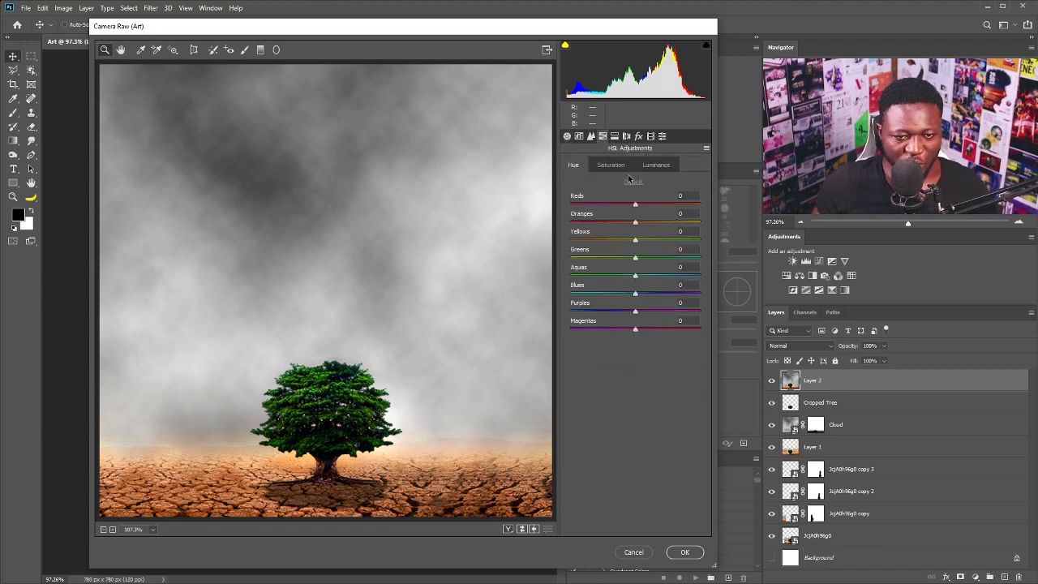
{"action": "left_click", "coordinate": [611, 166]}
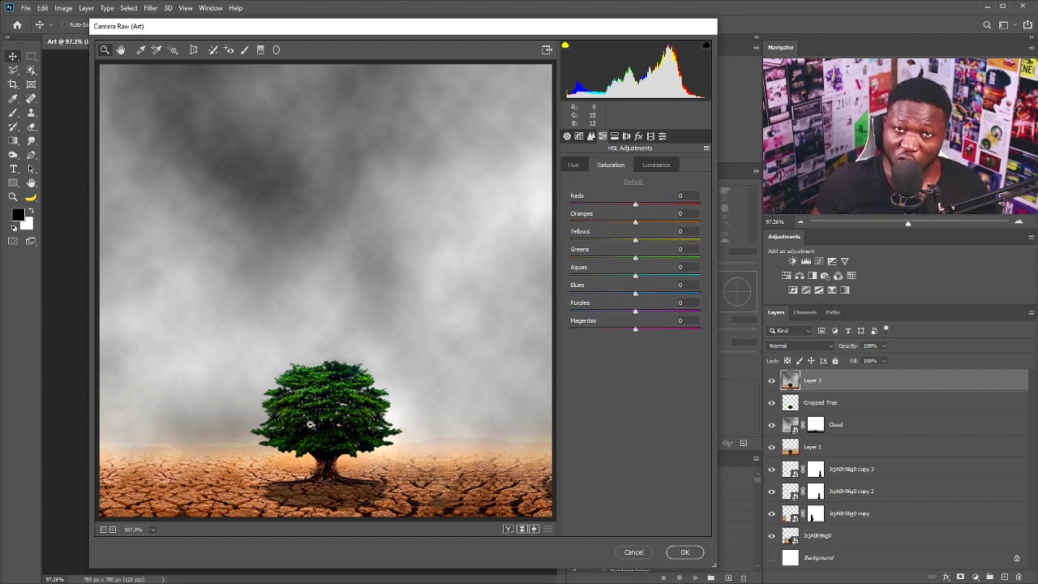
{"action": "left_click_drag", "start_coordinate": [632, 226], "coordinate": [593, 226]}
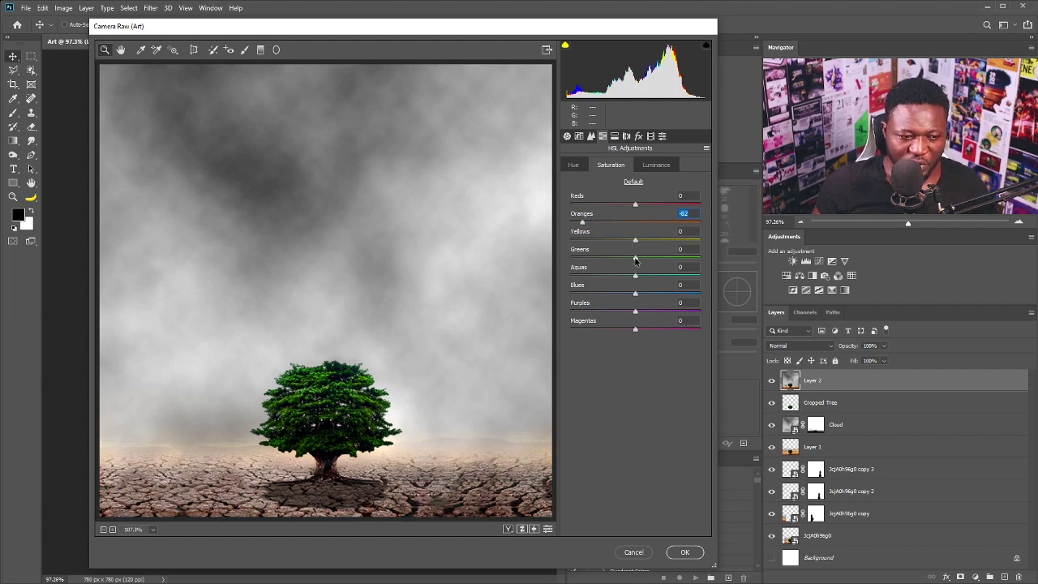
{"action": "left_click_drag", "start_coordinate": [635, 258], "coordinate": [656, 258]}
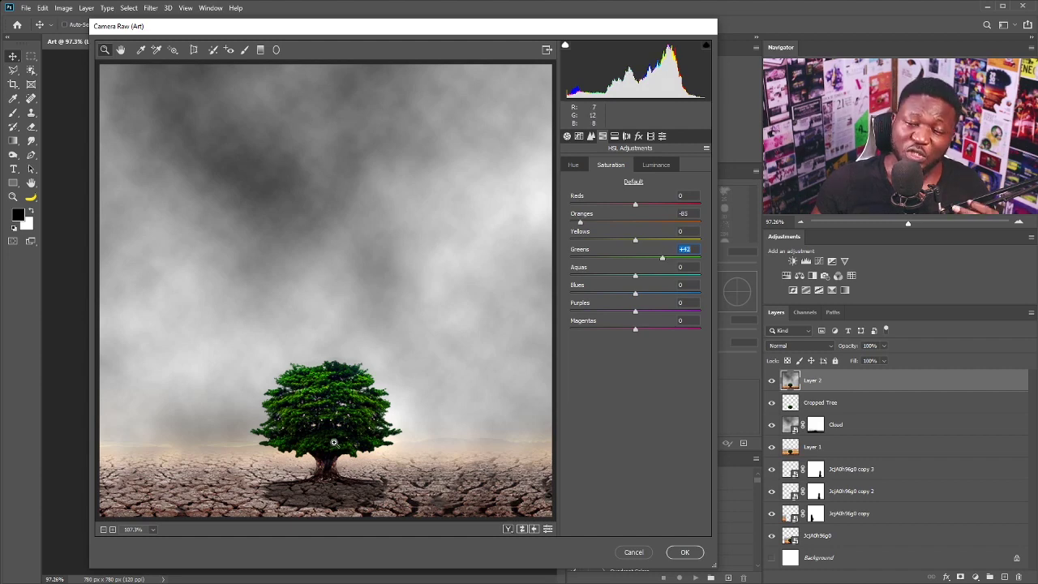
{"action": "left_click_drag", "start_coordinate": [333, 434], "coordinate": [334, 442]}
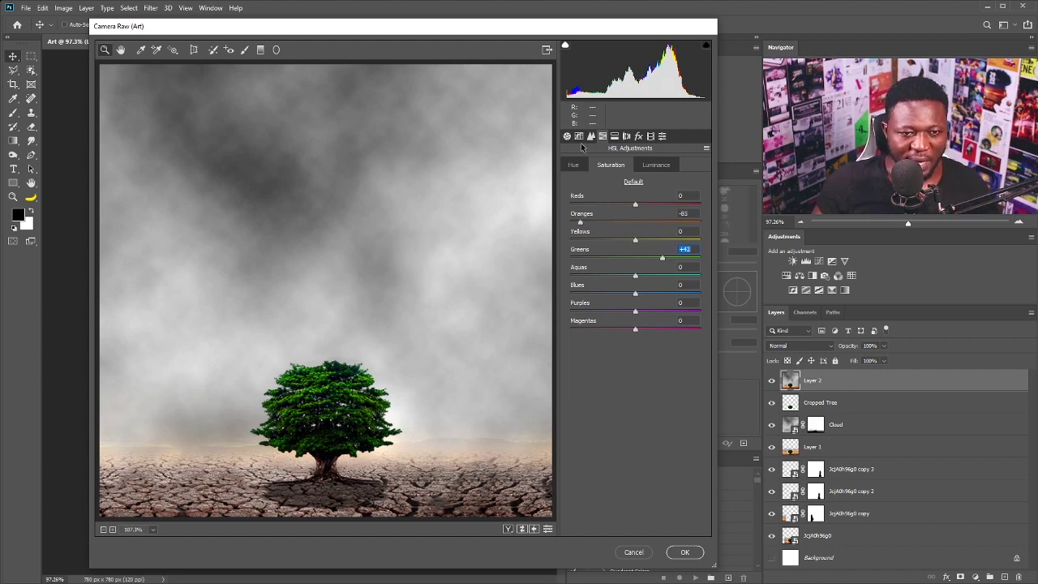
Step: Reset the Adjustment Brush settings, show the mask overlay and paint over the tree's foliage with a size 10 brush
{"action": "left_click", "coordinate": [566, 137]}
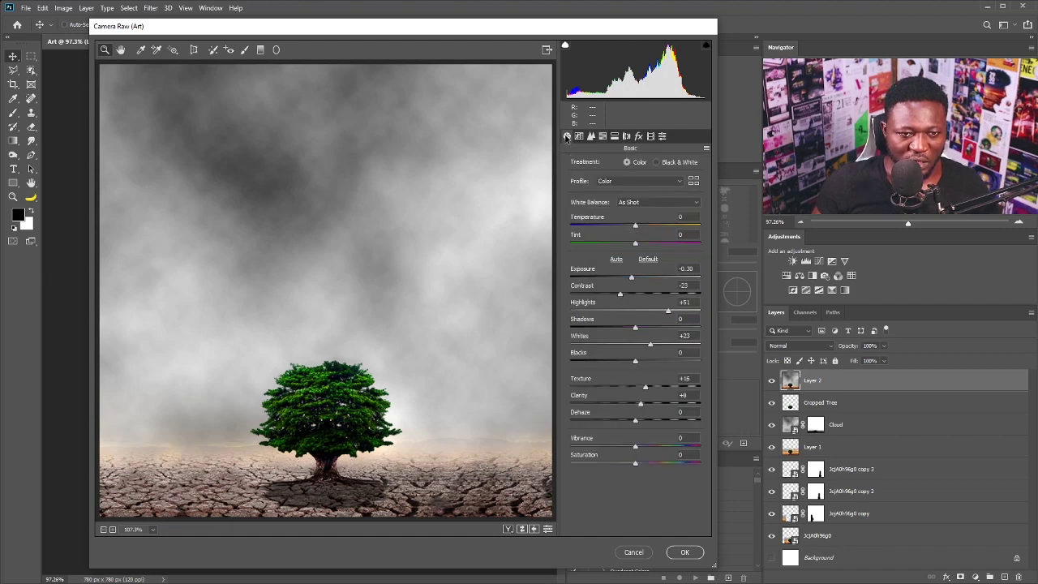
{"action": "left_click", "coordinate": [244, 50]}
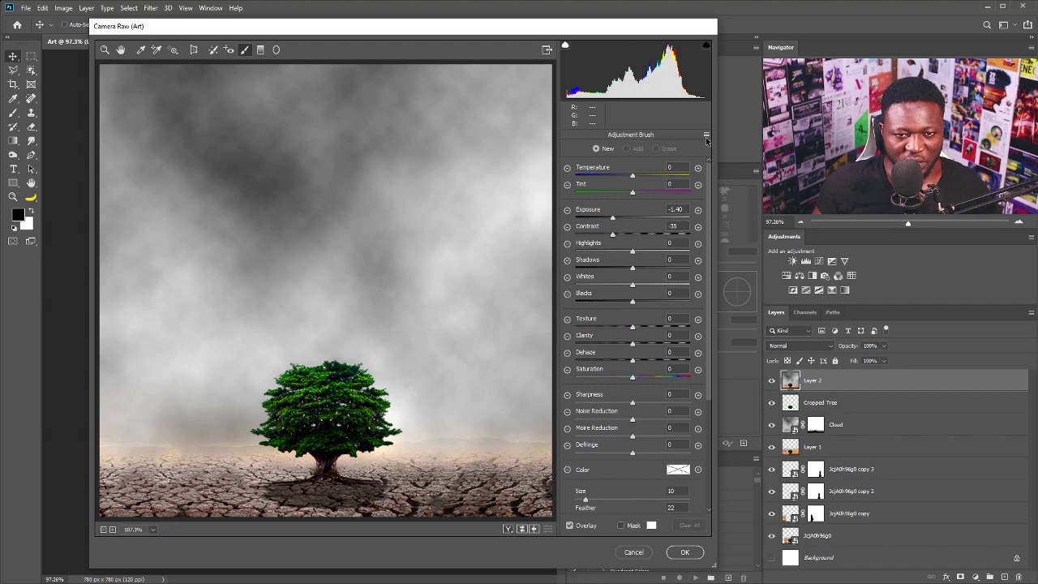
{"action": "left_click", "coordinate": [705, 137]}
{"action": "left_click", "coordinate": [738, 162]}
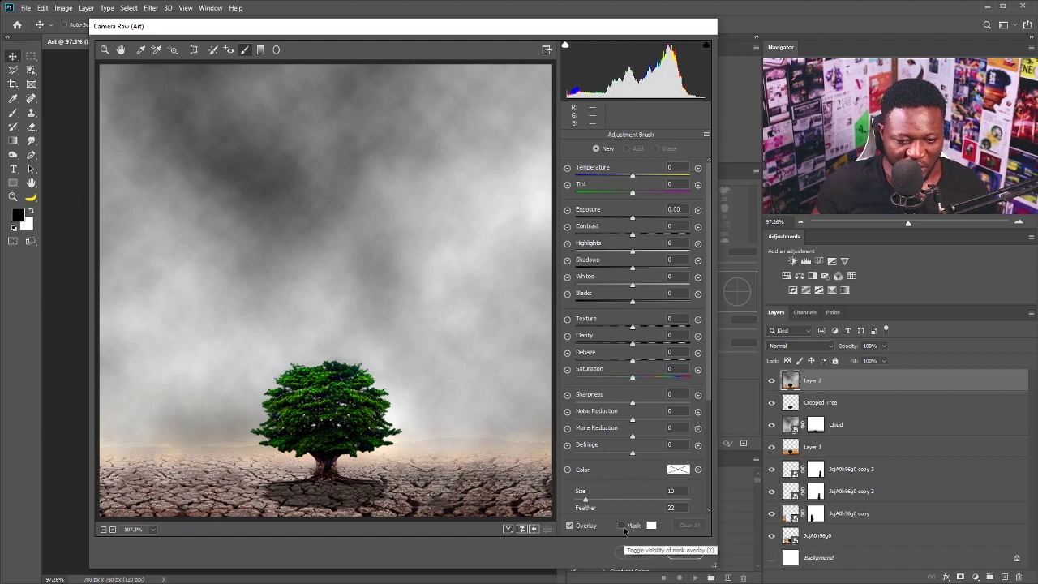
{"action": "left_click", "coordinate": [621, 526]}
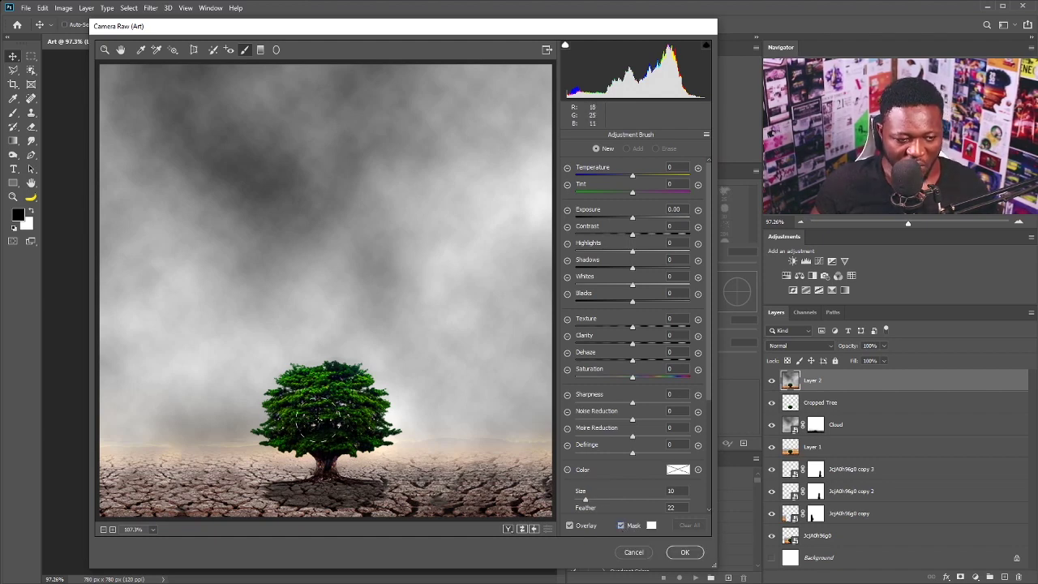
{"action": "mouse_move", "coordinate": [309, 417]}
{"action": "left_mouse_down"}
{"action": "mouse_move", "coordinate": [300, 388]}
{"action": "mouse_move", "coordinate": [349, 399]}
{"action": "mouse_move", "coordinate": [334, 422]}
{"action": "mouse_move", "coordinate": [346, 393]}
{"action": "mouse_move", "coordinate": [290, 405]}
{"action": "mouse_move", "coordinate": [373, 434]}
{"action": "left_mouse_up"}
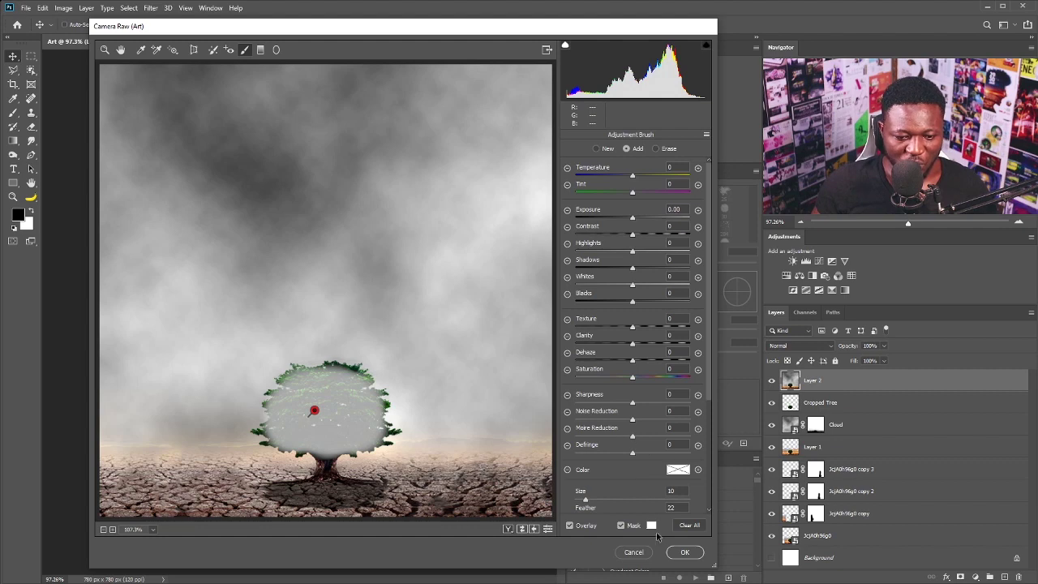
Step: Hide the mask overlay, set the painted foliage's saturation to +51 and apply the Camera Raw filter
{"action": "left_click", "coordinate": [626, 527]}
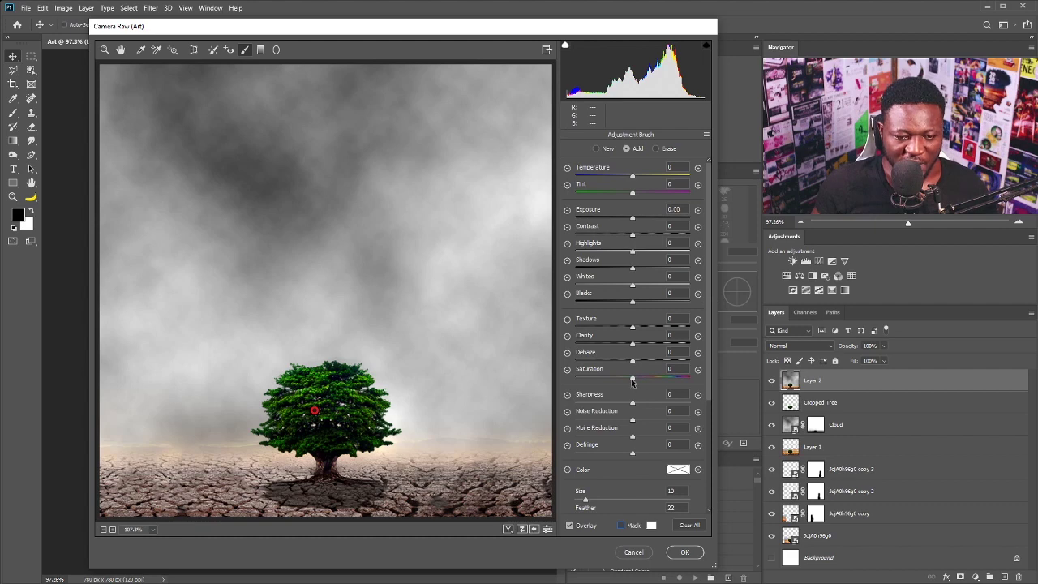
{"action": "left_click_drag", "start_coordinate": [633, 379], "coordinate": [642, 378]}
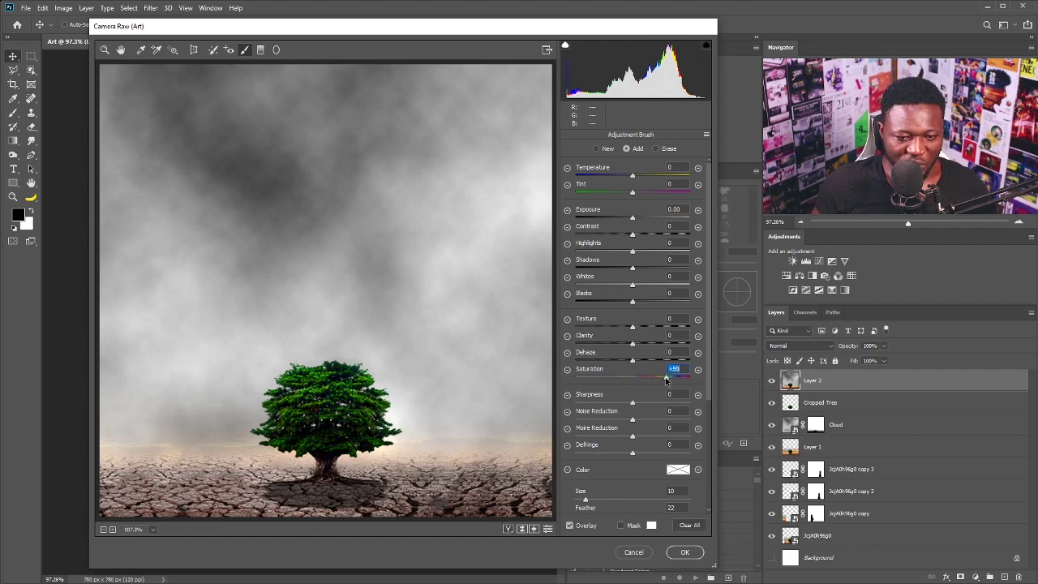
{"action": "scroll", "coordinate": [665, 379], "scroll_direction": "down", "scroll_amount": 1}
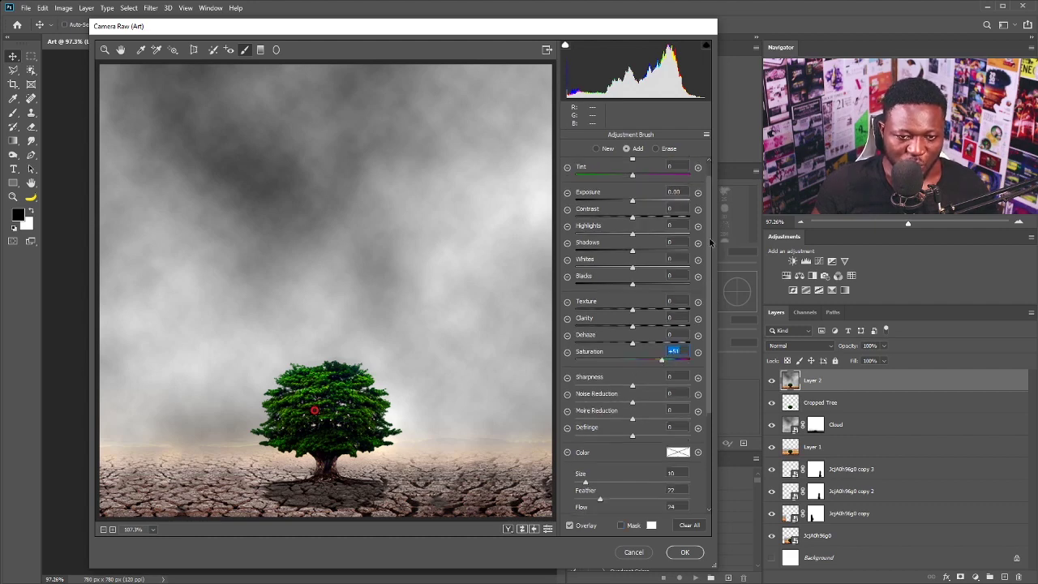
{"action": "scroll", "coordinate": [680, 220], "scroll_direction": "up", "scroll_amount": 1}
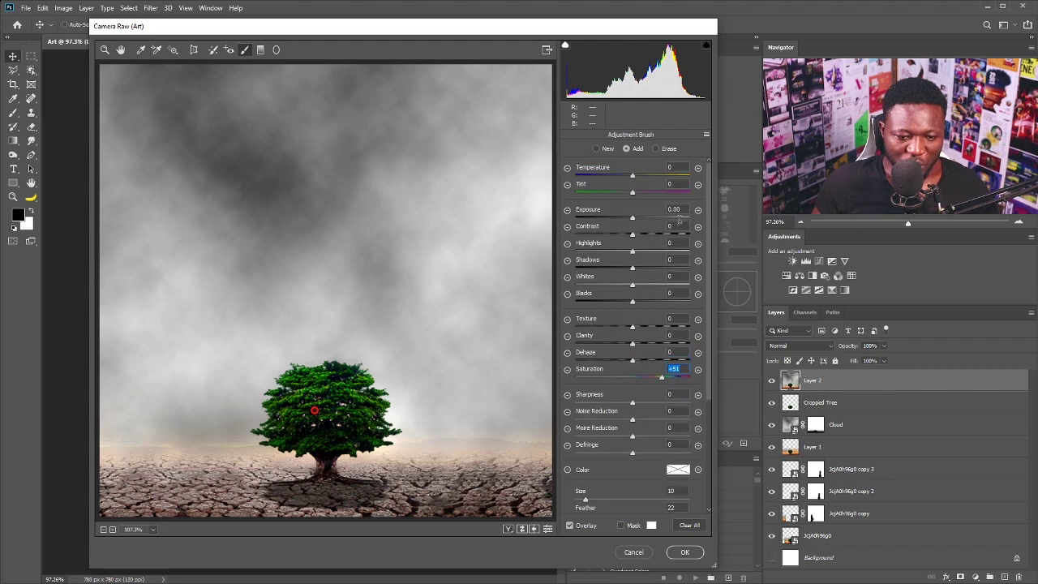
{"action": "left_click", "coordinate": [686, 552]}
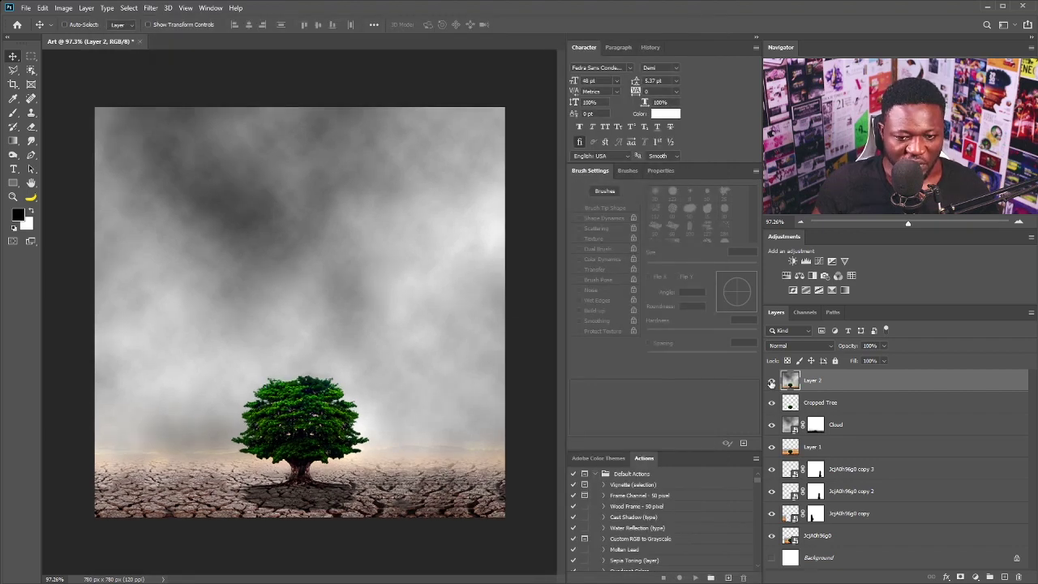
{"action": "left_click", "coordinate": [771, 382]}
{"action": "left_click", "coordinate": [772, 383]}
Step: Add a new empty layer above Layer 2 and choose a light orange foreground color for the Brush tool
{"action": "scroll", "coordinate": [256, 392], "scroll_direction": "up", "scroll_amount": 1}
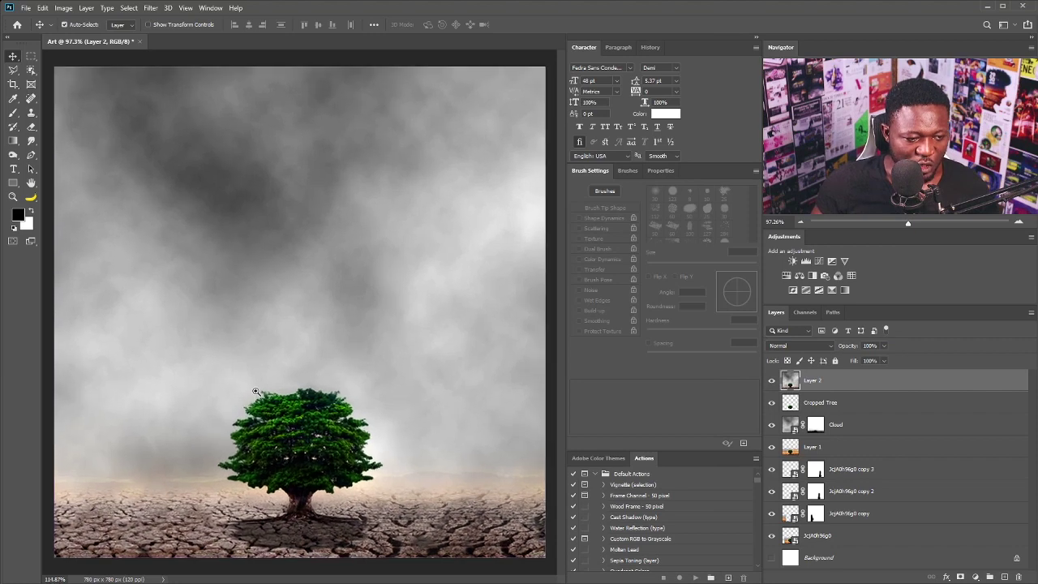
{"action": "scroll", "coordinate": [255, 392], "scroll_direction": "up", "scroll_amount": 1}
{"action": "left_click_drag", "start_coordinate": [295, 426], "coordinate": [308, 411]}
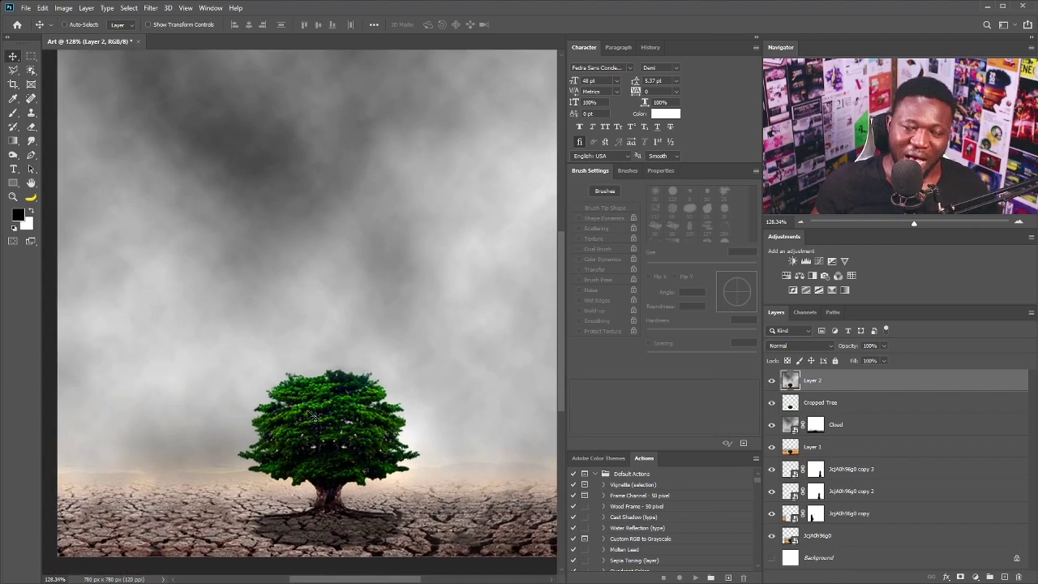
{"action": "left_click", "coordinate": [1005, 577]}
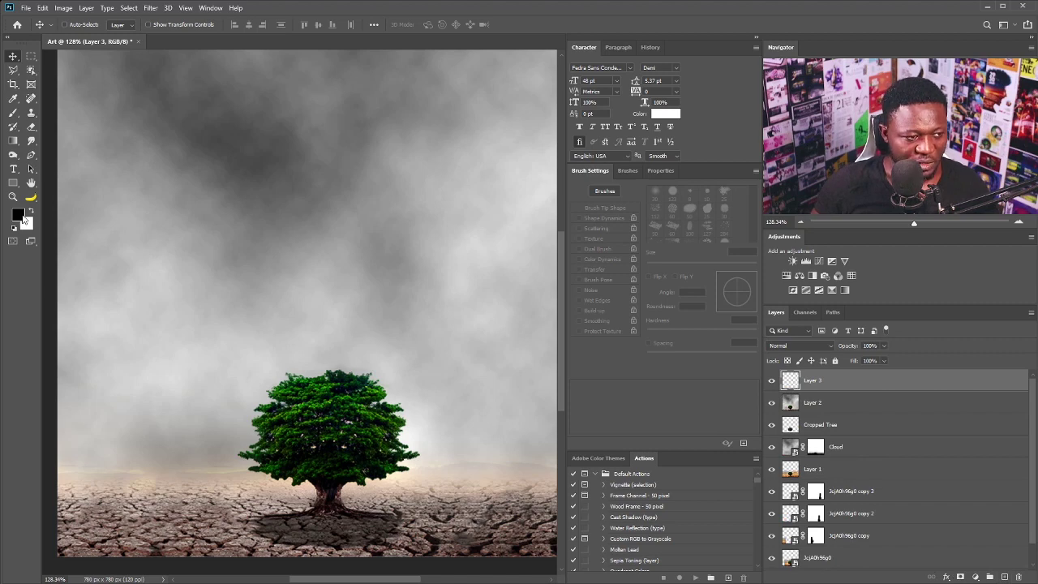
{"action": "left_click", "coordinate": [19, 216]}
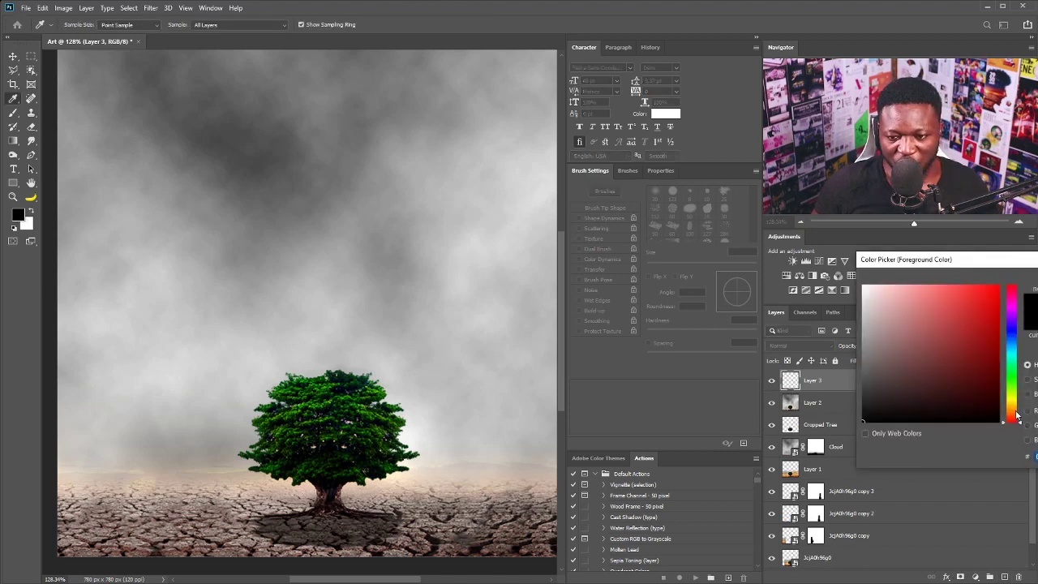
{"action": "left_click_drag", "start_coordinate": [1017, 416], "coordinate": [1014, 410]}
{"action": "left_click_drag", "start_coordinate": [975, 323], "coordinate": [977, 258]}
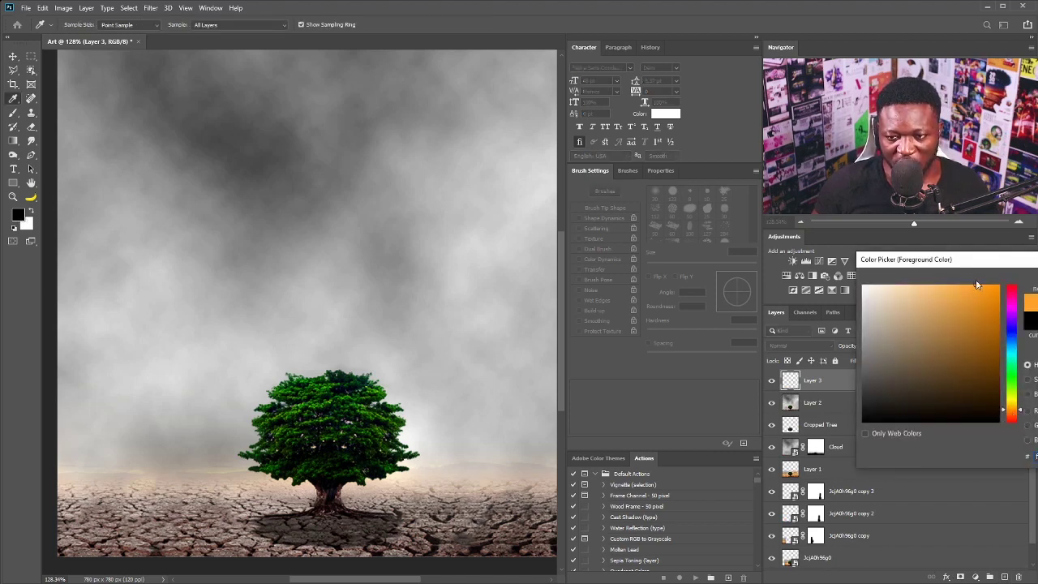
{"action": "key", "text": "Return"}
{"action": "key", "text": "b"}
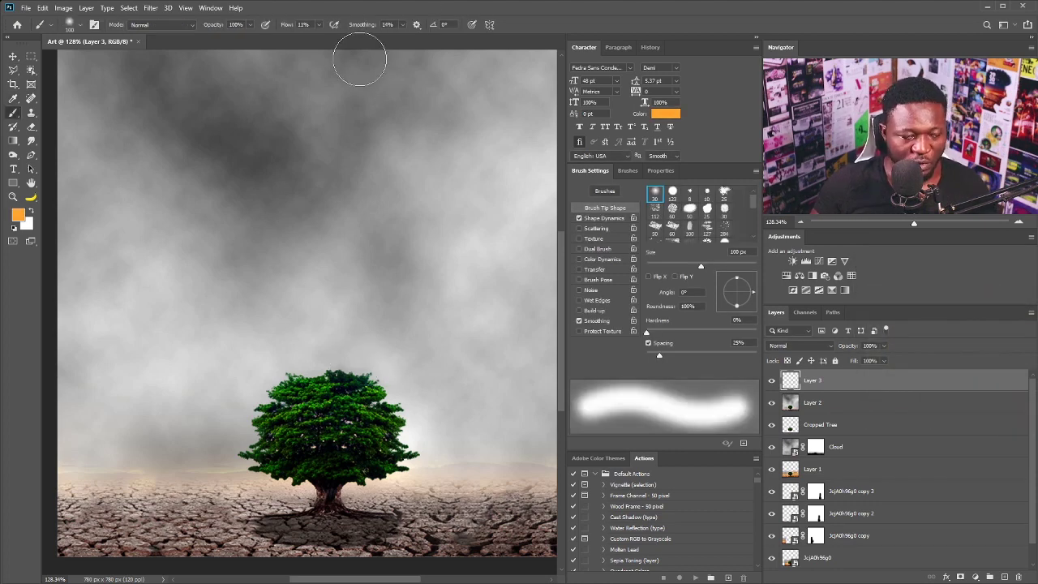
Step: Paint a 175 px soft light-orange dab on the treetop at 100% flow and set Layer 3's blend mode to Screen
{"action": "left_click", "coordinate": [318, 24]}
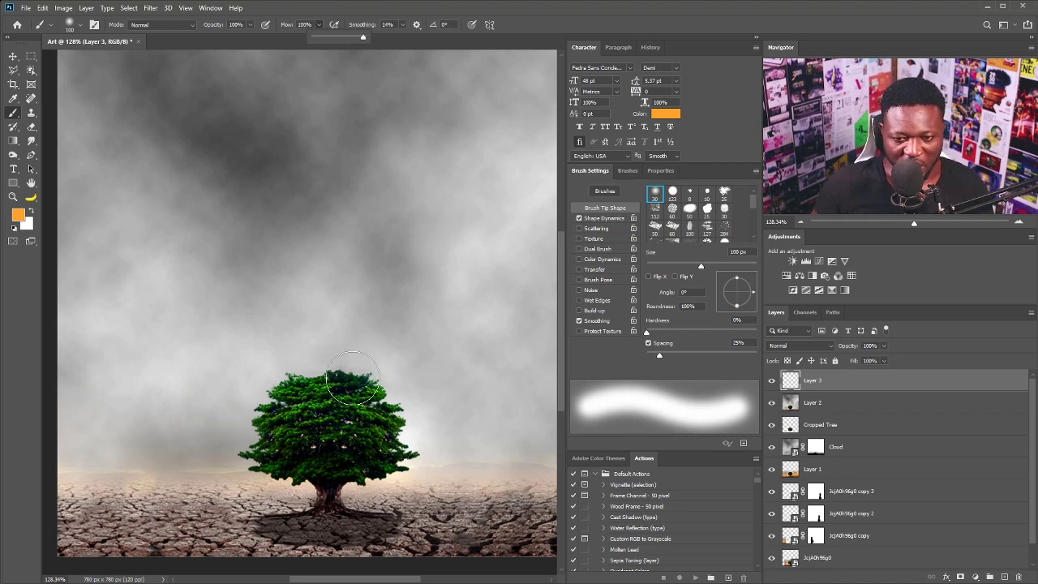
{"action": "key", "text": "bracketright"}
{"action": "key", "text": "bracketright"}
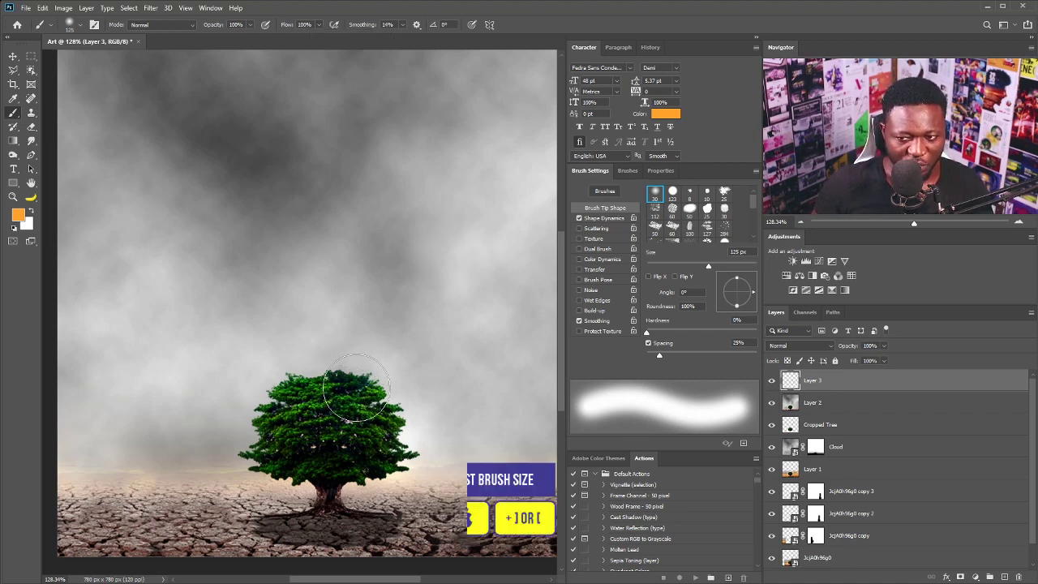
{"action": "key", "text": "bracketright"}
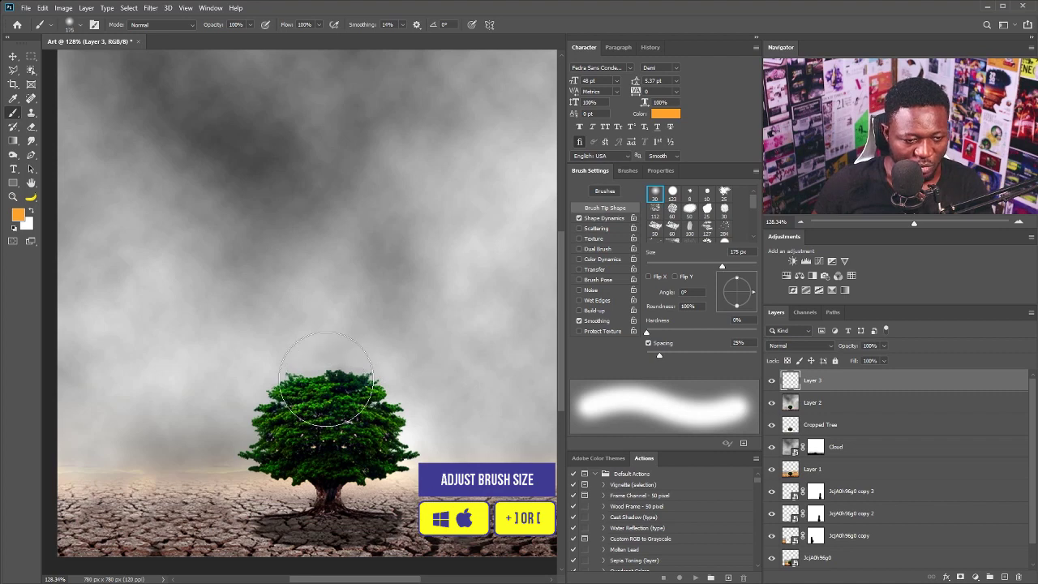
{"action": "left_click", "coordinate": [326, 378]}
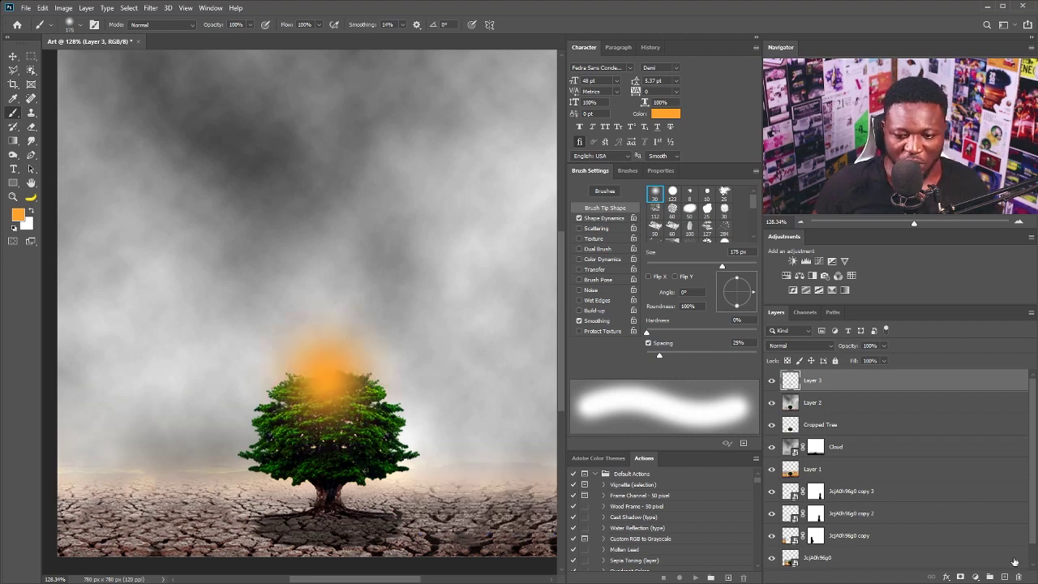
{"action": "left_click", "coordinate": [799, 345]}
{"action": "left_click", "coordinate": [776, 435]}
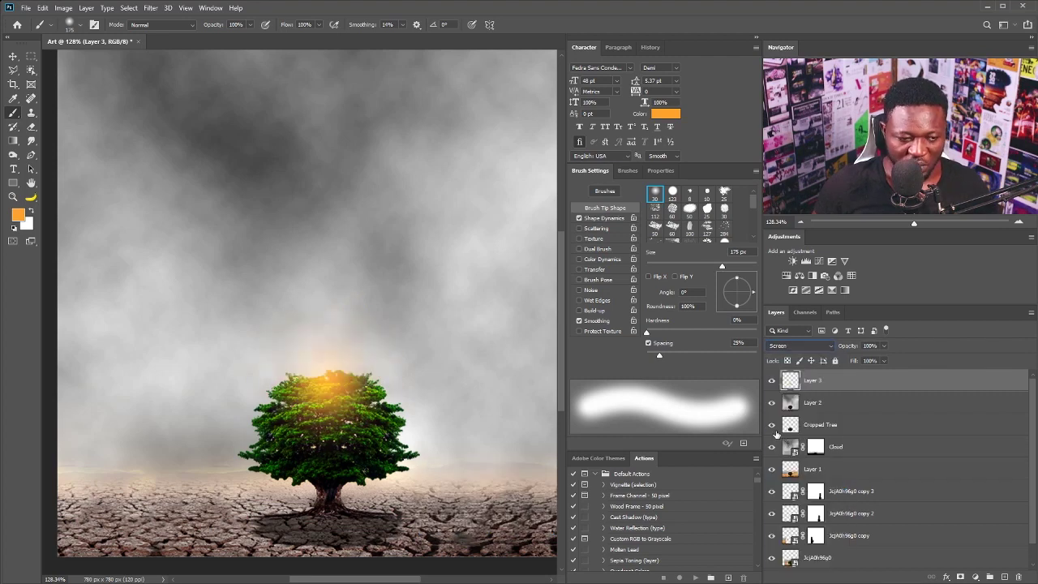
Step: Add a new layer and paint a smaller 90 px dab of deeper orange over the treetop glow
{"action": "left_click", "coordinate": [1005, 577]}
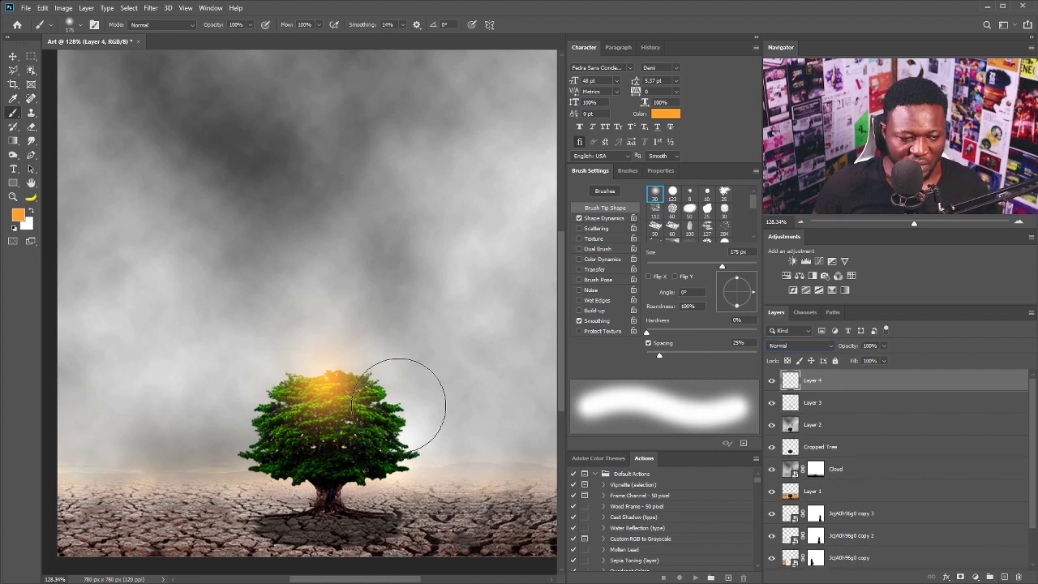
{"action": "key", "text": "bracketleft"}
{"action": "key", "text": "bracketleft"}
{"action": "key", "text": "bracketleft"}
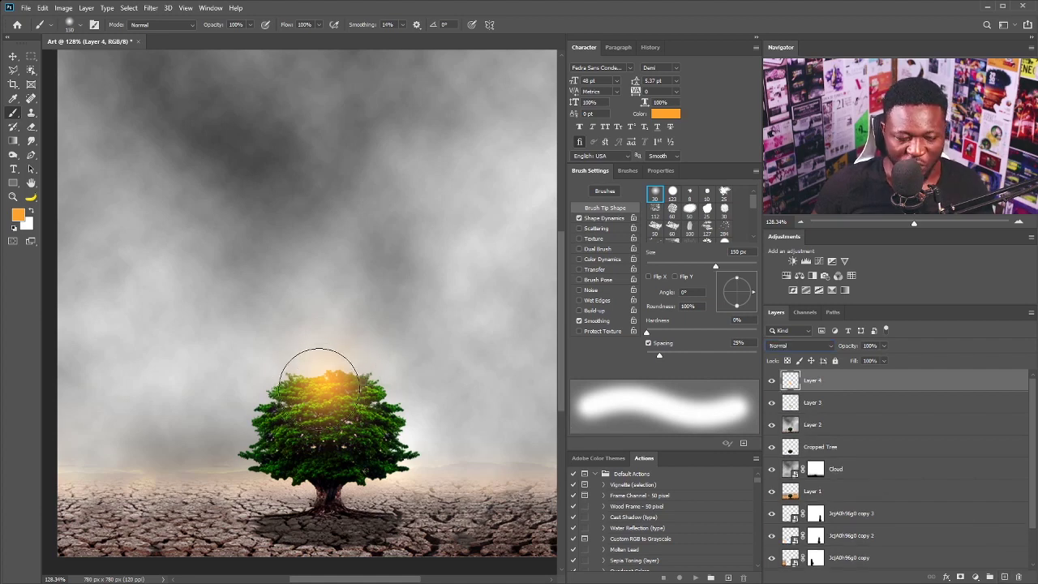
{"action": "left_click", "coordinate": [23, 215]}
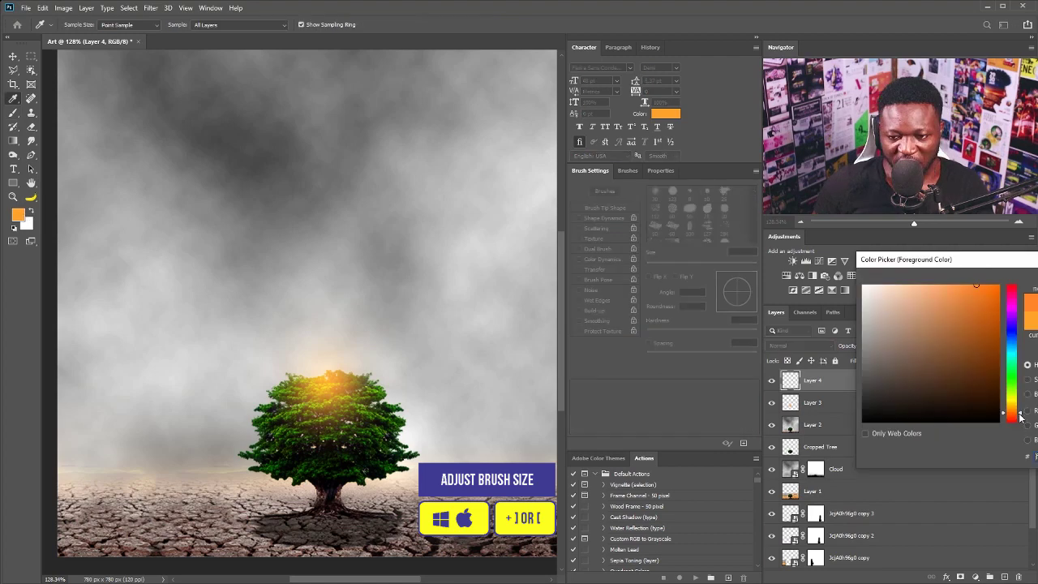
{"action": "key", "text": "Return"}
{"action": "key", "text": "b"}
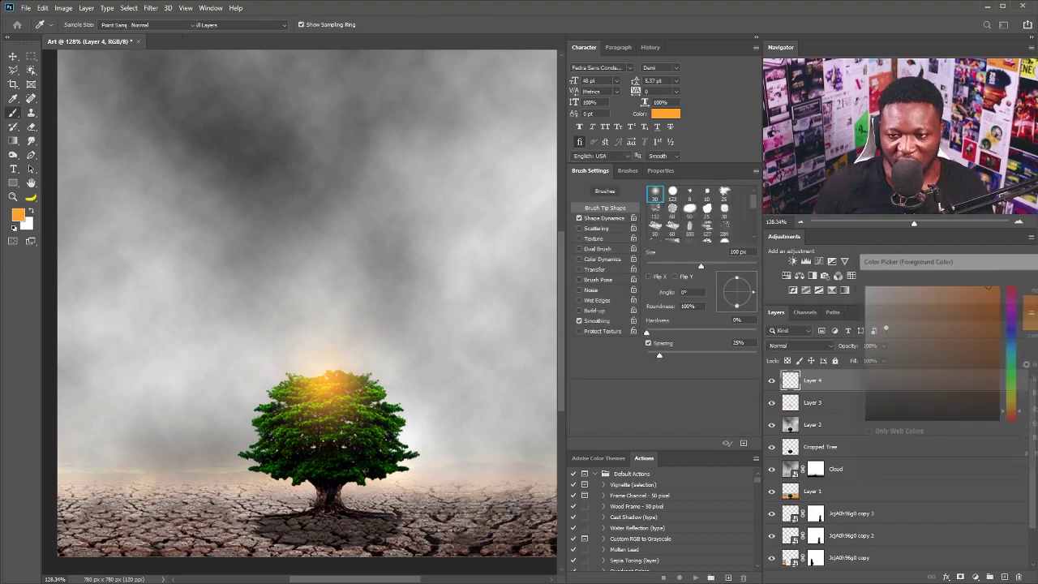
{"action": "left_click", "coordinate": [326, 381]}
Step: Set the blend mode of the deeper orange dab's layer to Screen
{"action": "left_click", "coordinate": [799, 345]}
{"action": "left_click", "coordinate": [799, 345]}
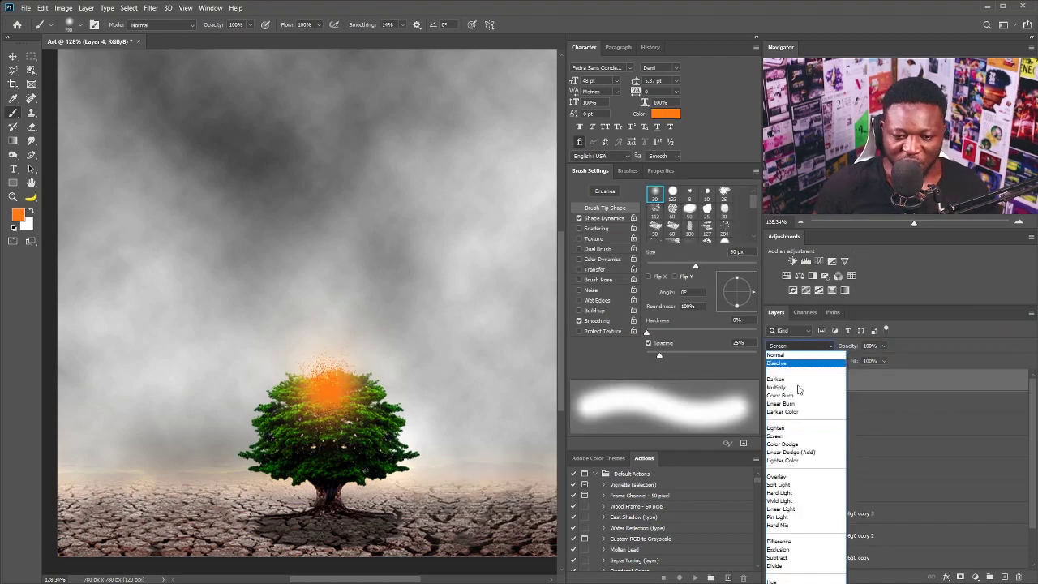
{"action": "left_click", "coordinate": [799, 387]}
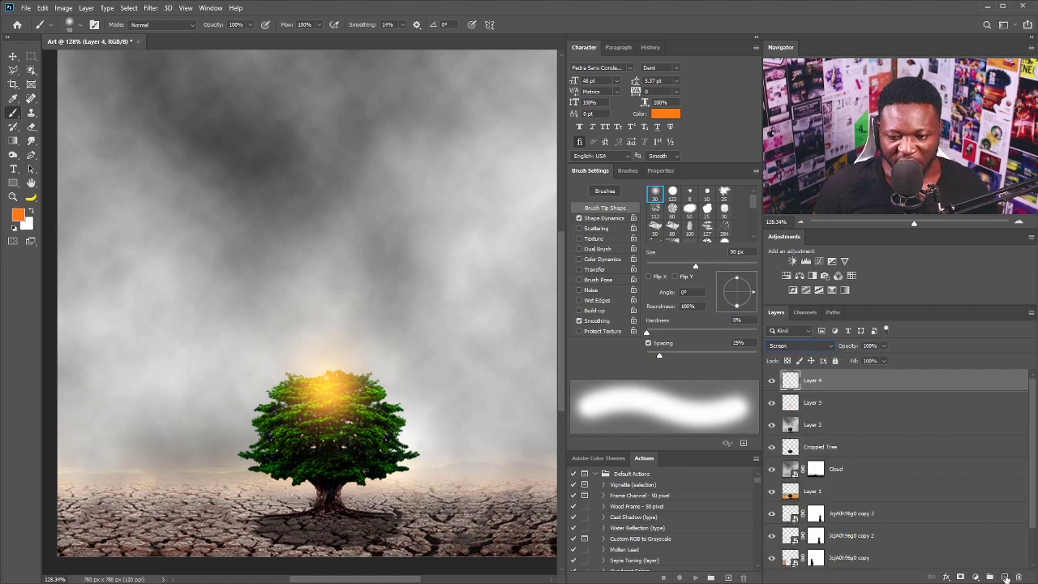
Step: Add another layer and paint a 45 px pale peach dab in the center of the glow
{"action": "left_click", "coordinate": [1004, 577]}
{"action": "left_click", "coordinate": [18, 216]}
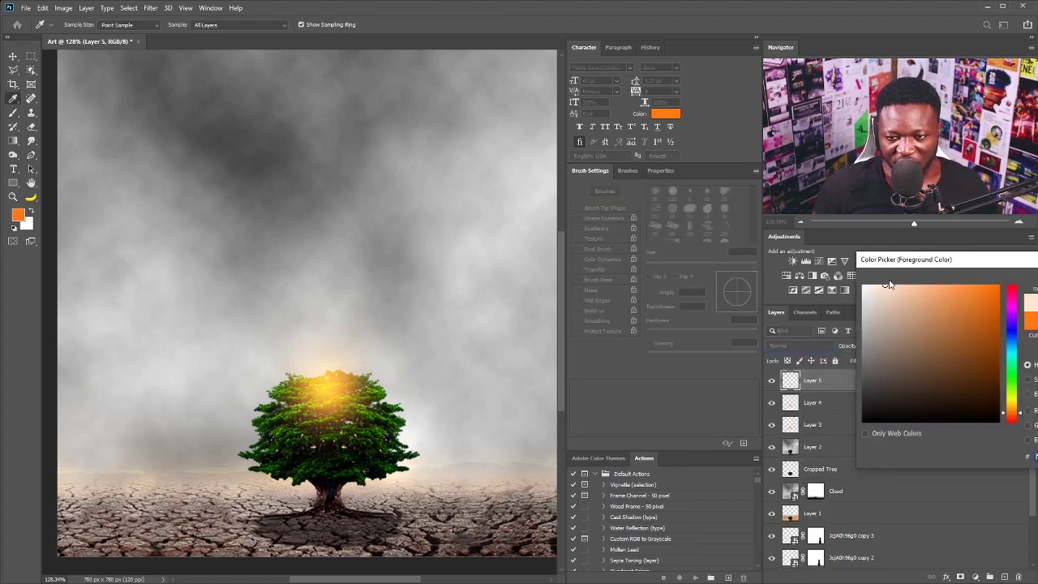
{"action": "key", "text": "Return"}
{"action": "key", "text": "b"}
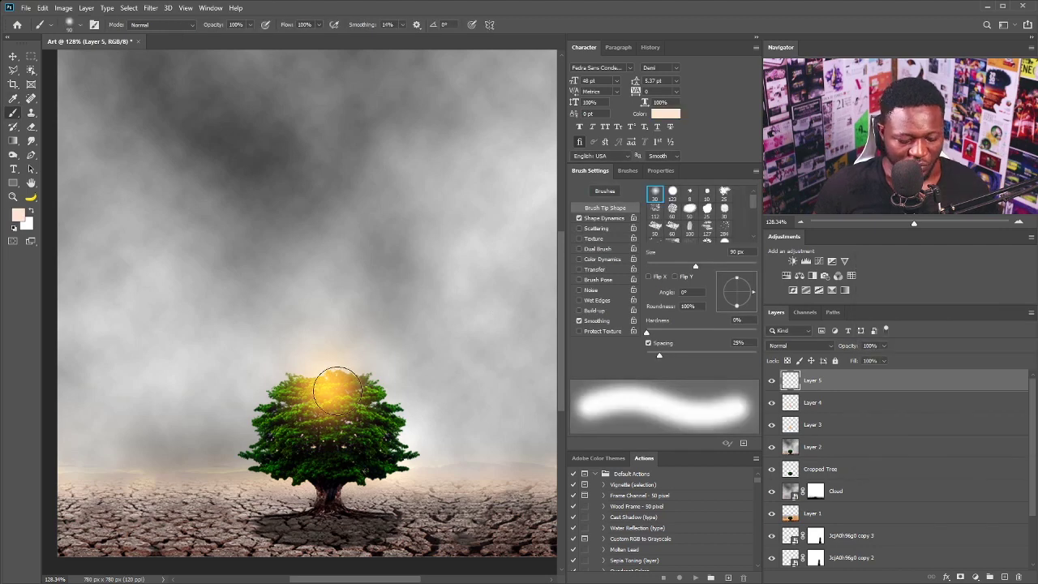
{"action": "key", "text": "bracketleft"}
{"action": "key", "text": "bracketleft"}
{"action": "key", "text": "bracketleft"}
{"action": "key", "text": "bracketleft"}
{"action": "key", "text": "bracketleft"}
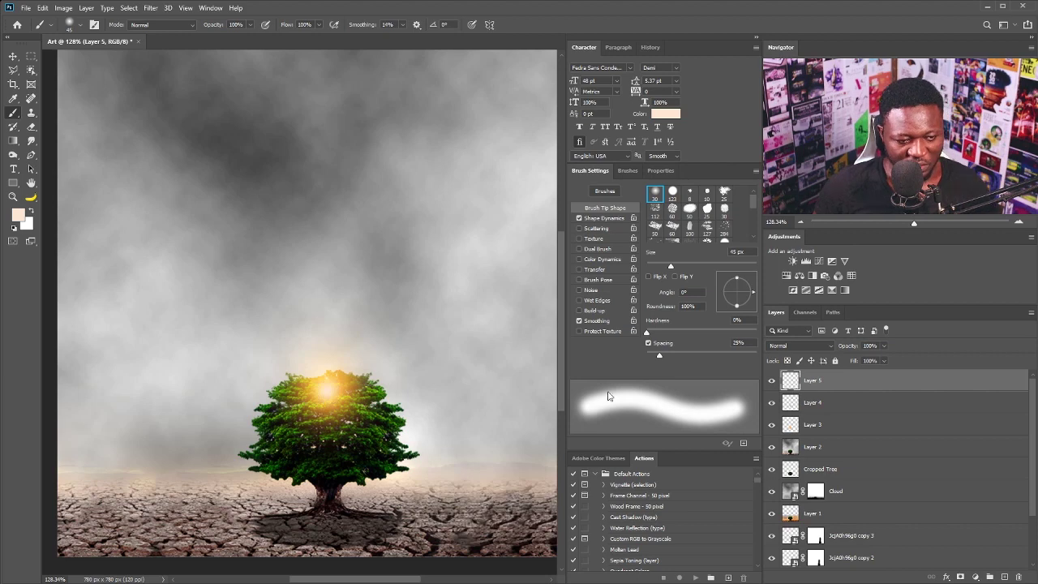
Step: Enlarge the pale peach dab on Layer 5 slightly
{"action": "key", "text": "ctrl+t"}
{"action": "left_click_drag", "start_coordinate": [355, 366], "coordinate": [362, 362]}
{"action": "key", "text": "Return"}
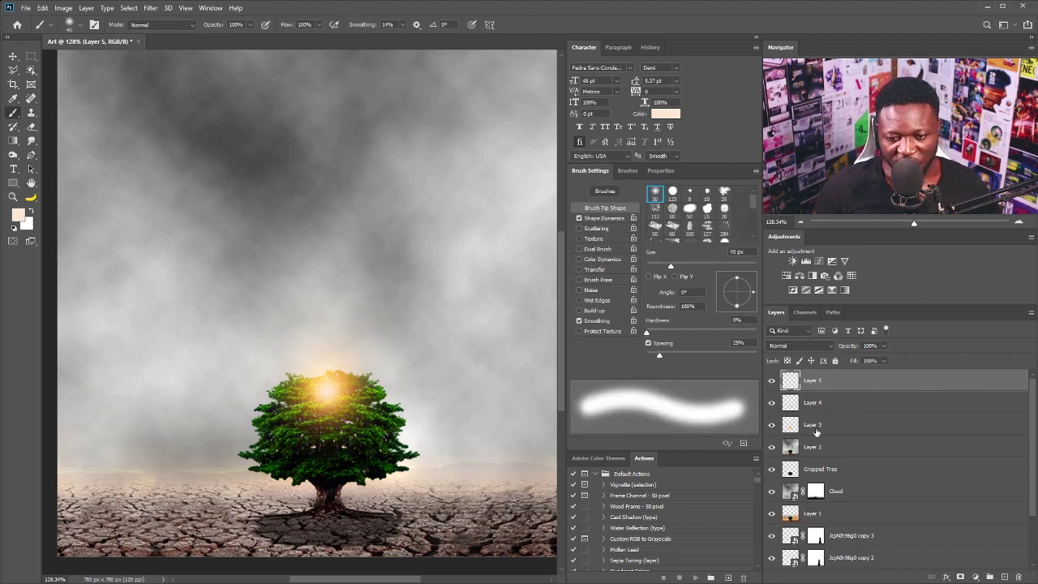
Step: Select Layers 3 to 5, scale the glow to about 122% and reposition it at the top of the tree
{"action": "left_click", "coordinate": [814, 425], "text": "shift"}
{"action": "key", "text": "v"}
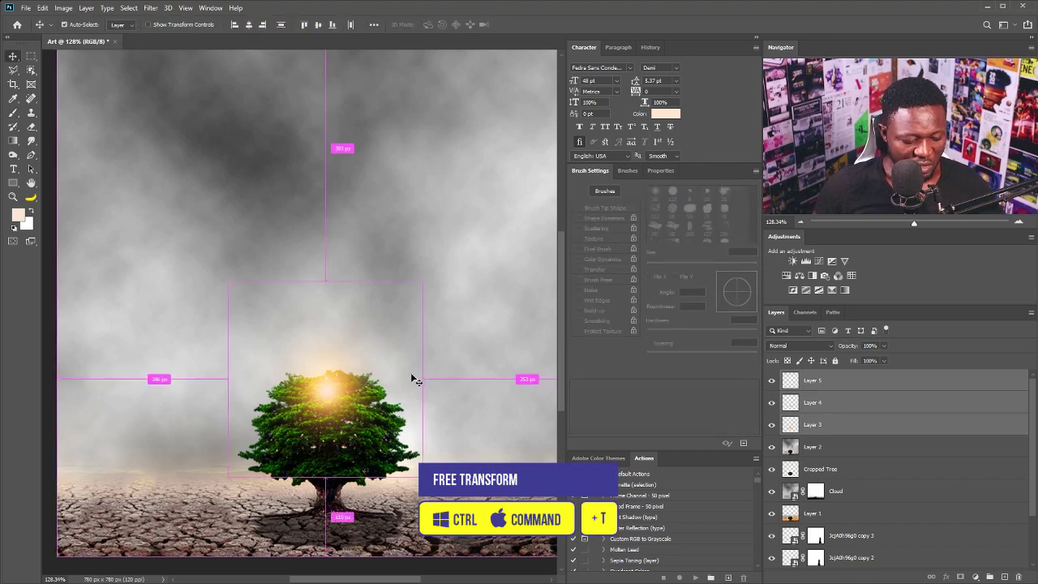
{"action": "key", "text": "ctrl+t"}
{"action": "left_click_drag", "start_coordinate": [429, 285], "coordinate": [457, 267]}
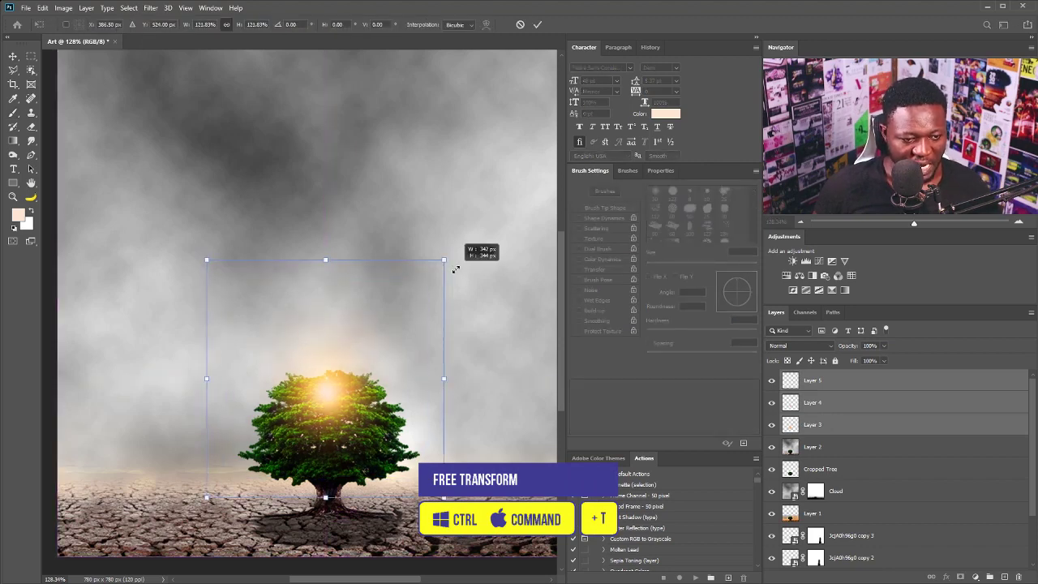
{"action": "key", "text": "Return"}
{"action": "left_click_drag", "start_coordinate": [339, 361], "coordinate": [349, 403]}
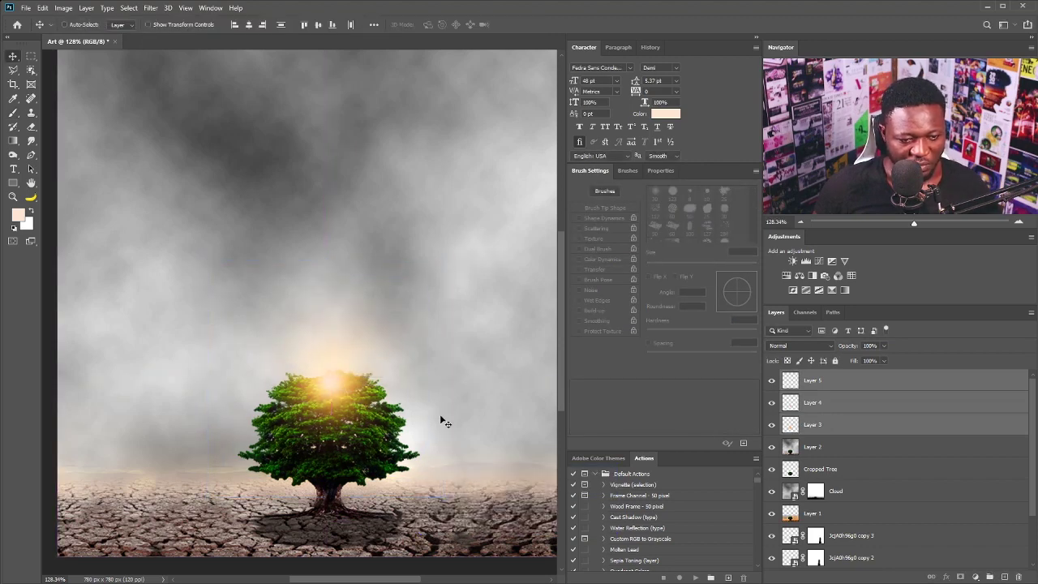
Step: Set Layer 5's blend mode to Screen
{"action": "left_click", "coordinate": [859, 379]}
{"action": "left_click", "coordinate": [799, 345]}
{"action": "left_click", "coordinate": [795, 432]}
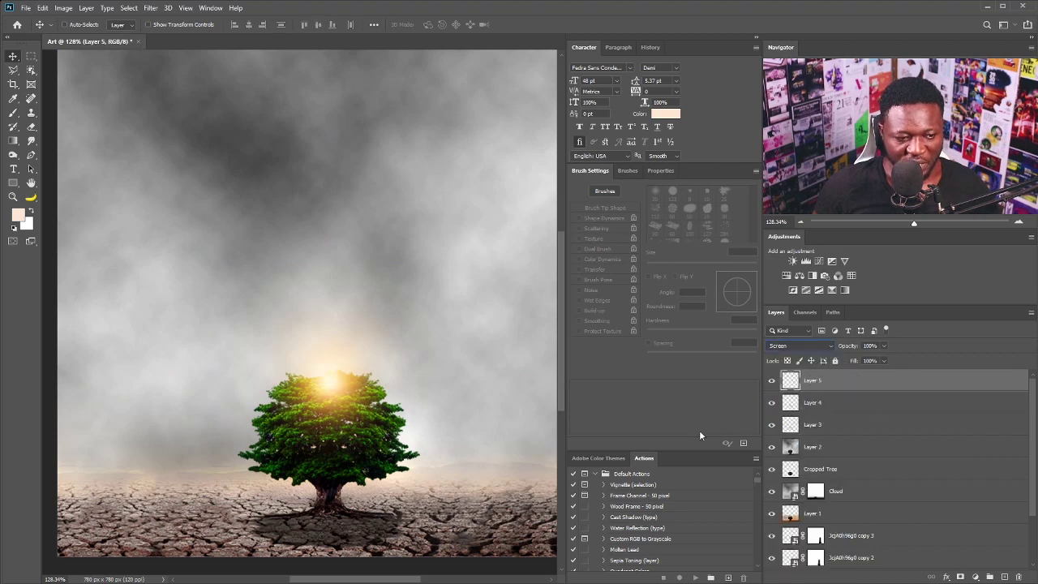
Step: Scale the three glow layers together to about 116% and shift them slightly left on the treetop
{"action": "left_click", "coordinate": [930, 430], "text": "shift"}
{"action": "key", "text": "ctrl+t"}
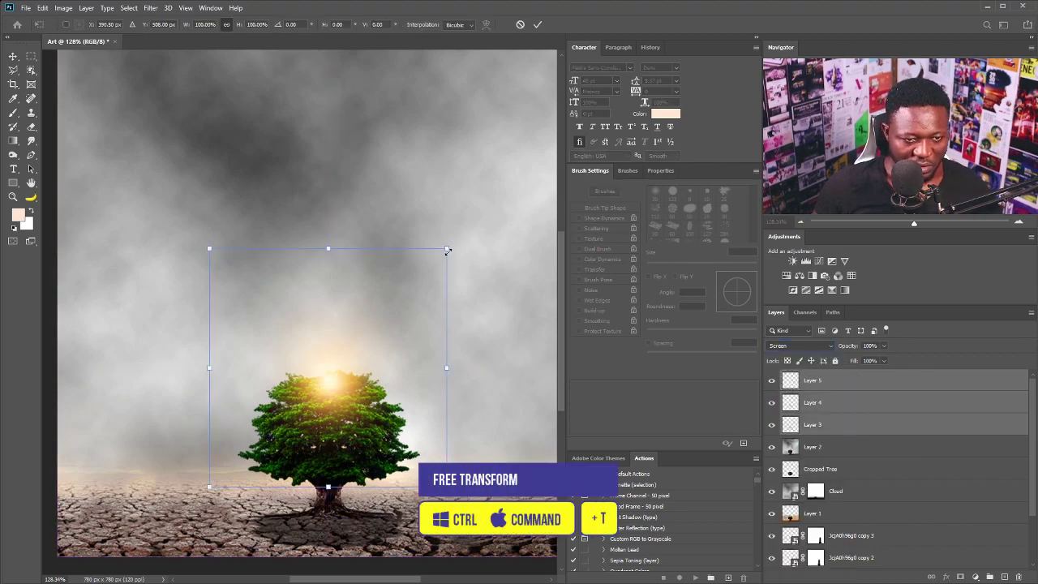
{"action": "left_click_drag", "start_coordinate": [447, 251], "coordinate": [467, 227]}
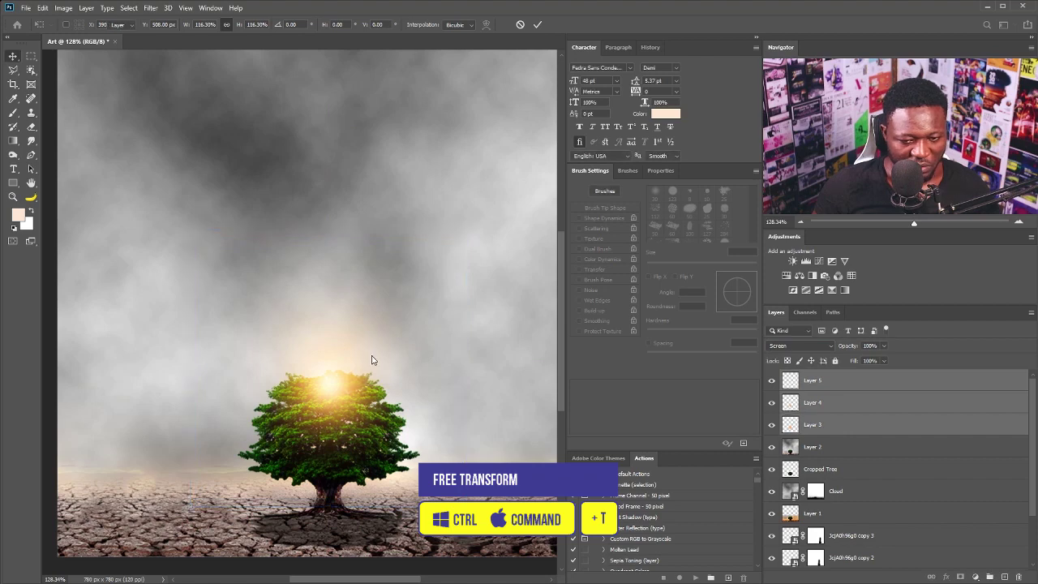
{"action": "key", "text": "Return"}
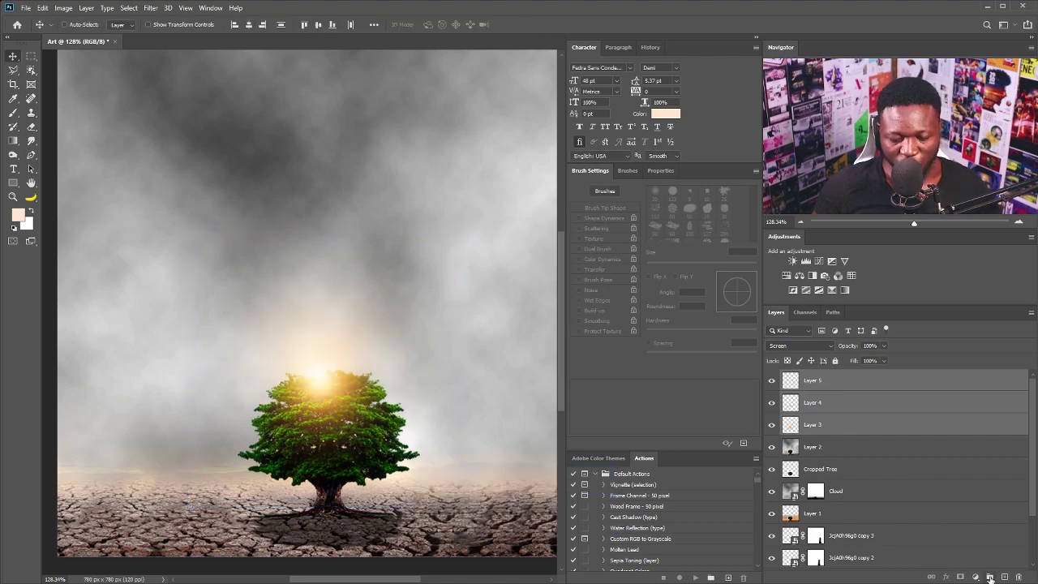
Step: Group the three glow layers and name the group Sunlight
{"action": "key", "text": "ctrl+g"}
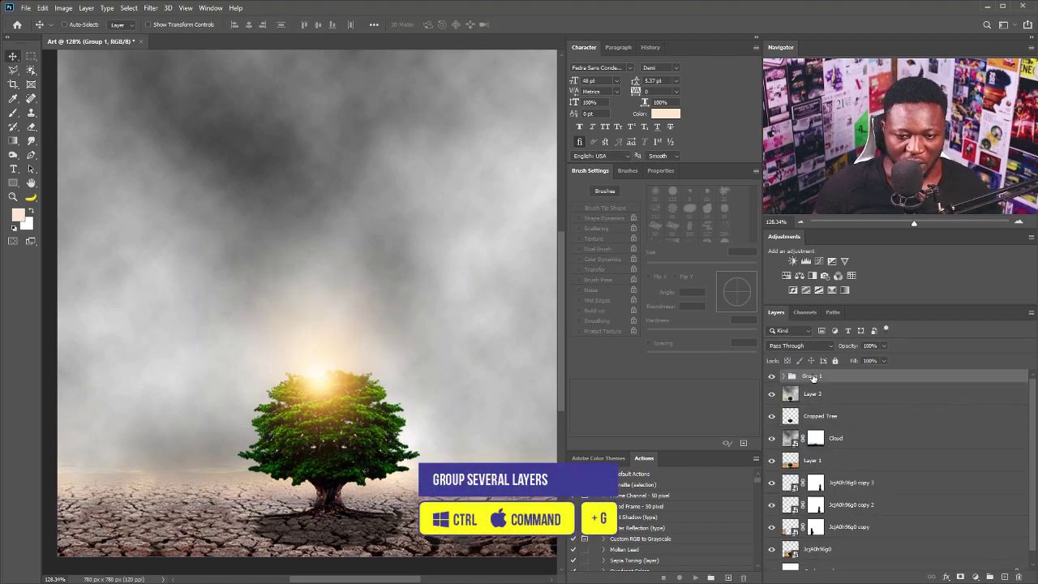
{"action": "double_click", "coordinate": [813, 377]}
{"action": "type", "text": "Sunlight"}
{"action": "key", "text": "Return"}
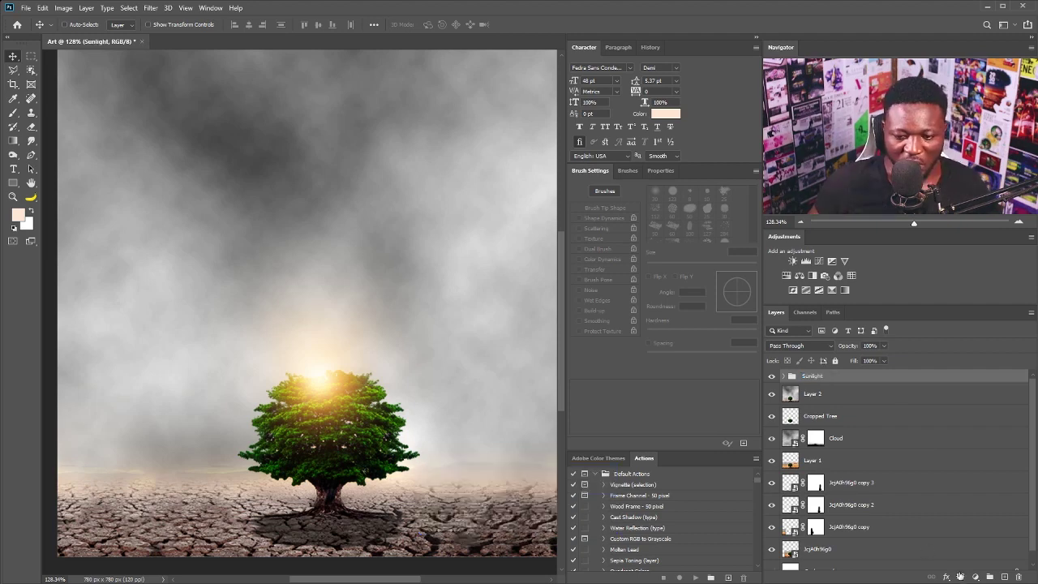
Step: Add a layer mask to the Sunlight group and fill the Cropped Tree outline on it with black
{"action": "left_click", "coordinate": [961, 577]}
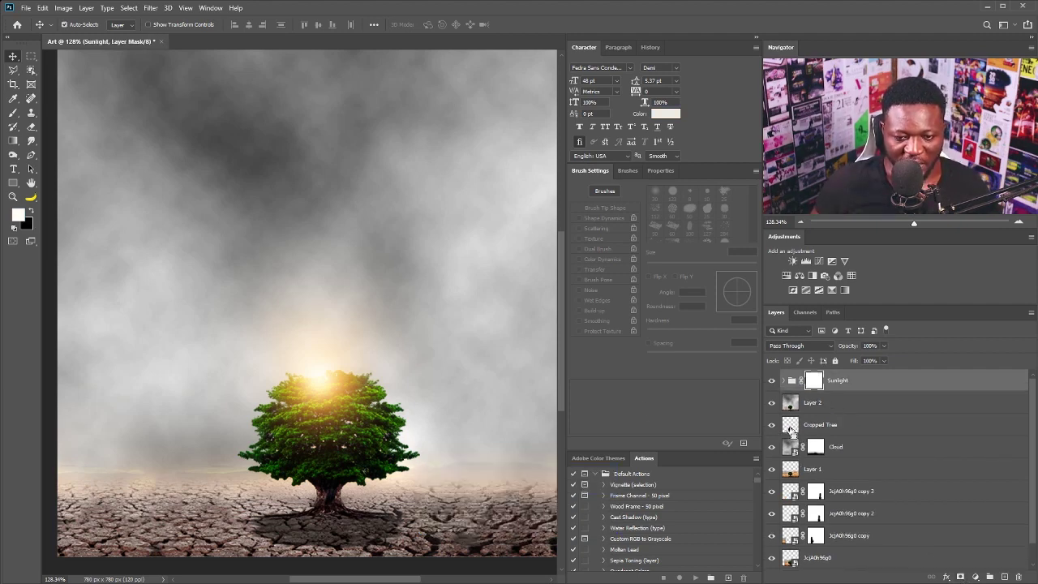
{"action": "left_click", "coordinate": [791, 426], "text": "ctrl"}
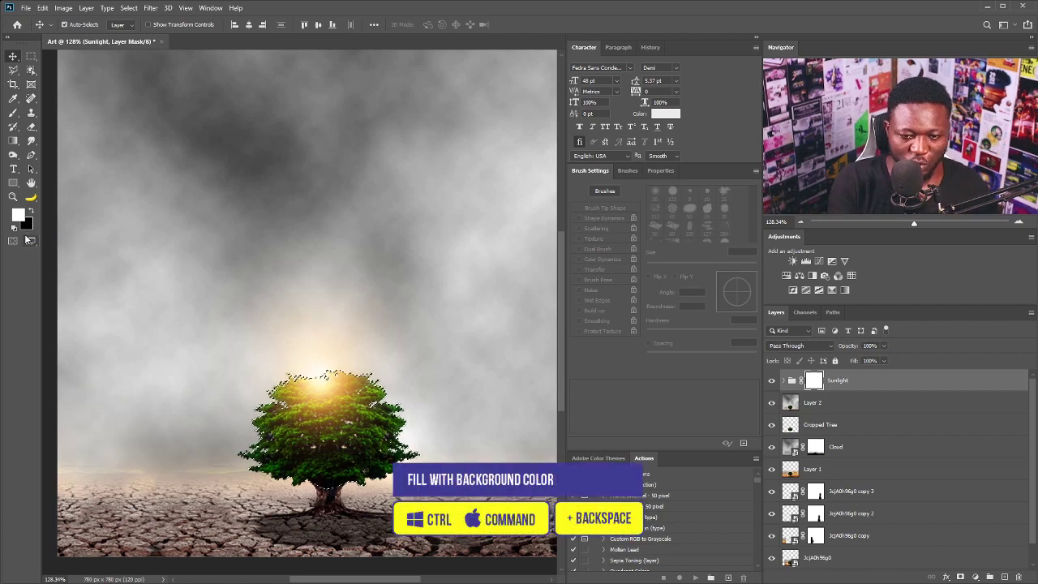
{"action": "key", "text": "ctrl+BackSpace"}
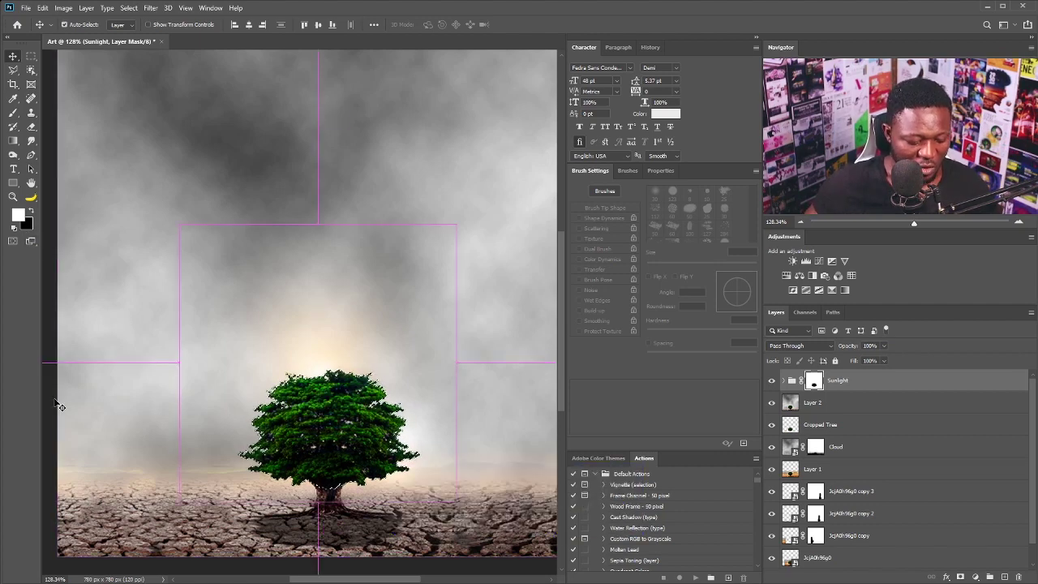
Step: Paint white on the Sunlight mask with a soft 45 px brush to bring the glow back along the treetop
{"action": "scroll", "coordinate": [284, 401], "scroll_direction": "up", "scroll_amount": 3}
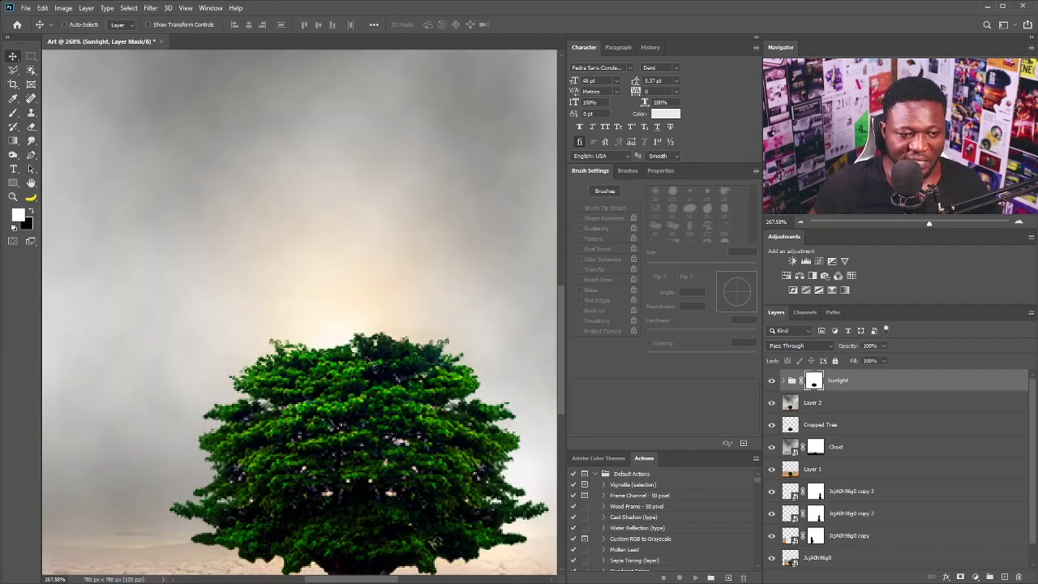
{"action": "scroll", "coordinate": [349, 312], "scroll_direction": "down", "scroll_amount": 3}
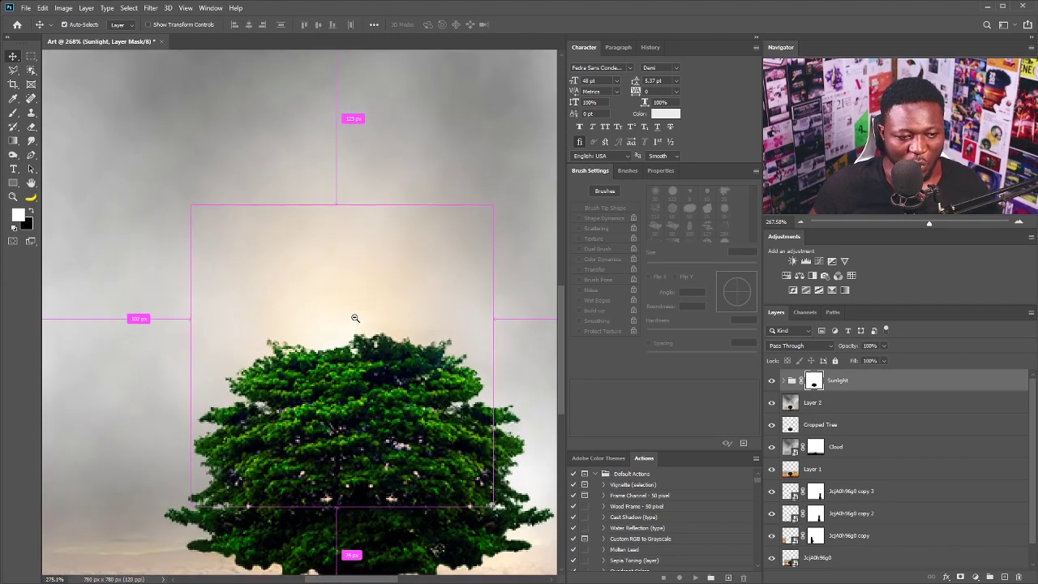
{"action": "scroll", "coordinate": [355, 317], "scroll_direction": "up", "scroll_amount": 3}
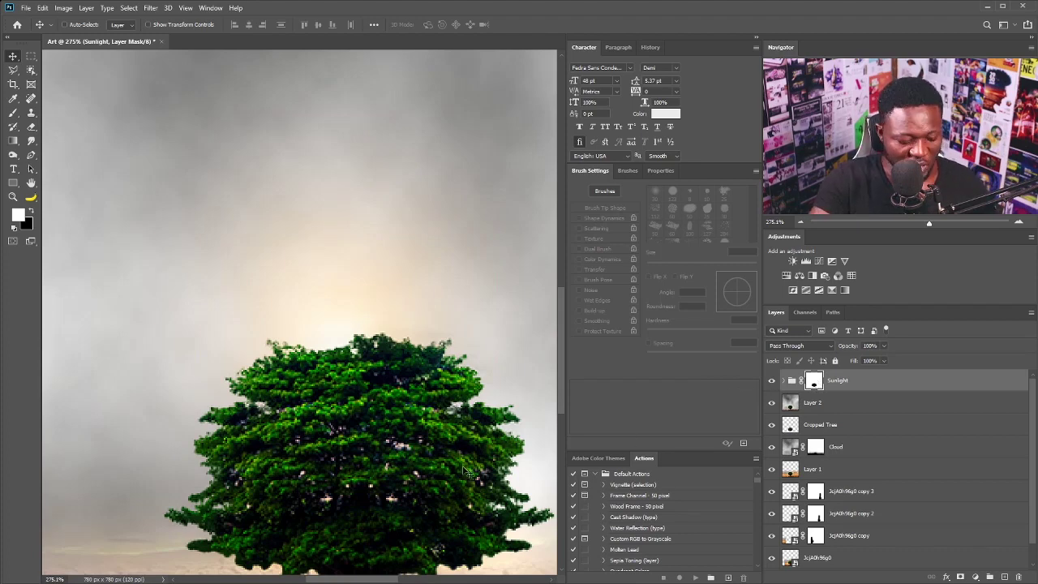
{"action": "key", "text": "b"}
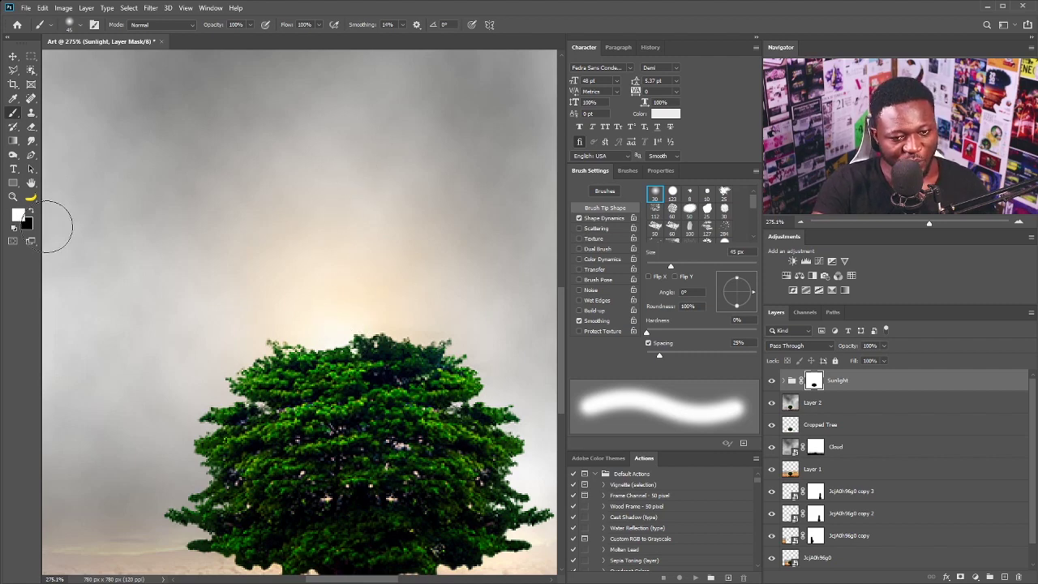
{"action": "left_click", "coordinate": [332, 344]}
{"action": "mouse_move", "coordinate": [332, 344]}
{"action": "left_mouse_down"}
{"action": "mouse_move", "coordinate": [370, 329]}
{"action": "mouse_move", "coordinate": [395, 346]}
{"action": "left_mouse_up"}
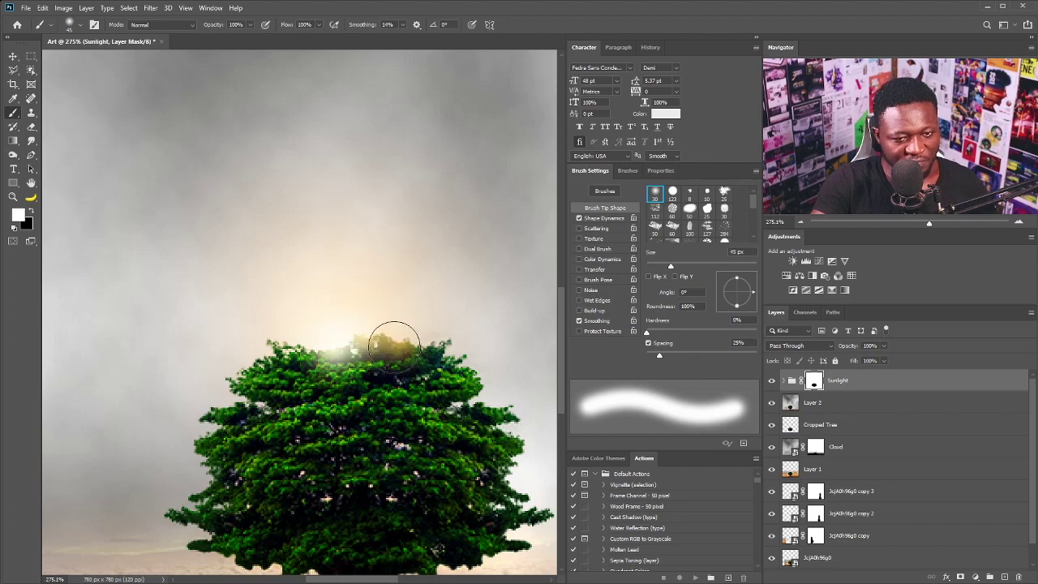
Step: Extend the glow across the upper foliage on the Sunlight mask with the 284 px spatter brush tip reduced in size
{"action": "left_click", "coordinate": [724, 229]}
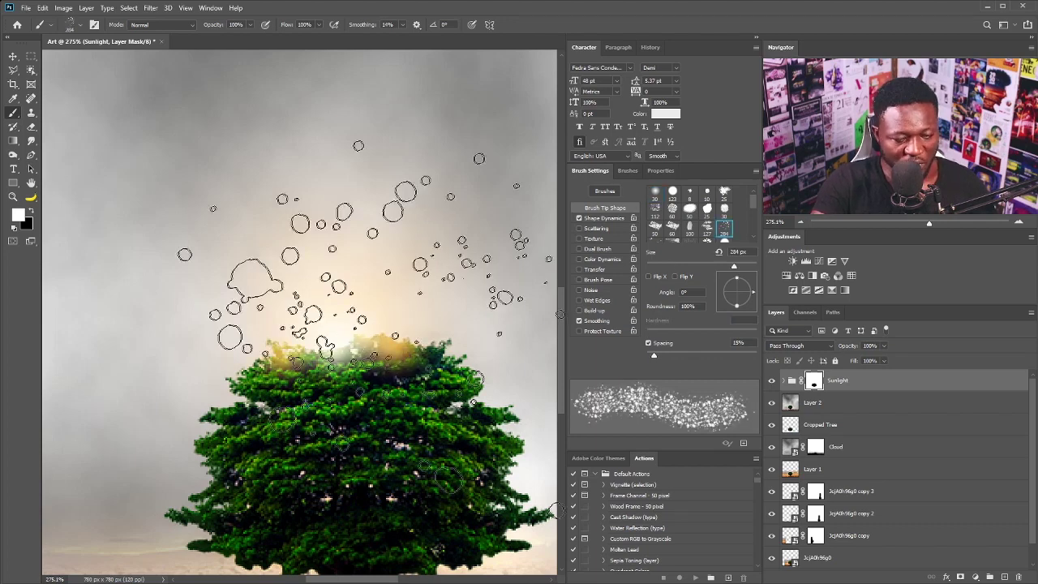
{"action": "key", "text": "bracketleft"}
{"action": "key", "text": "bracketleft"}
{"action": "key", "text": "bracketleft"}
{"action": "key", "text": "bracketleft"}
{"action": "key", "text": "bracketleft"}
{"action": "key", "text": "bracketleft"}
{"action": "mouse_move", "coordinate": [264, 370]}
{"action": "left_mouse_down"}
{"action": "mouse_move", "coordinate": [373, 355]}
{"action": "mouse_move", "coordinate": [312, 361]}
{"action": "mouse_move", "coordinate": [357, 365]}
{"action": "mouse_move", "coordinate": [418, 347]}
{"action": "mouse_move", "coordinate": [361, 345]}
{"action": "mouse_move", "coordinate": [300, 355]}
{"action": "mouse_move", "coordinate": [474, 361]}
{"action": "left_mouse_up"}
Step: Paint black on the Sunlight mask with the soft round brush at 40 px to hide excess glow over the foliage
{"action": "left_click", "coordinate": [654, 194]}
{"action": "key", "text": "bracketright"}
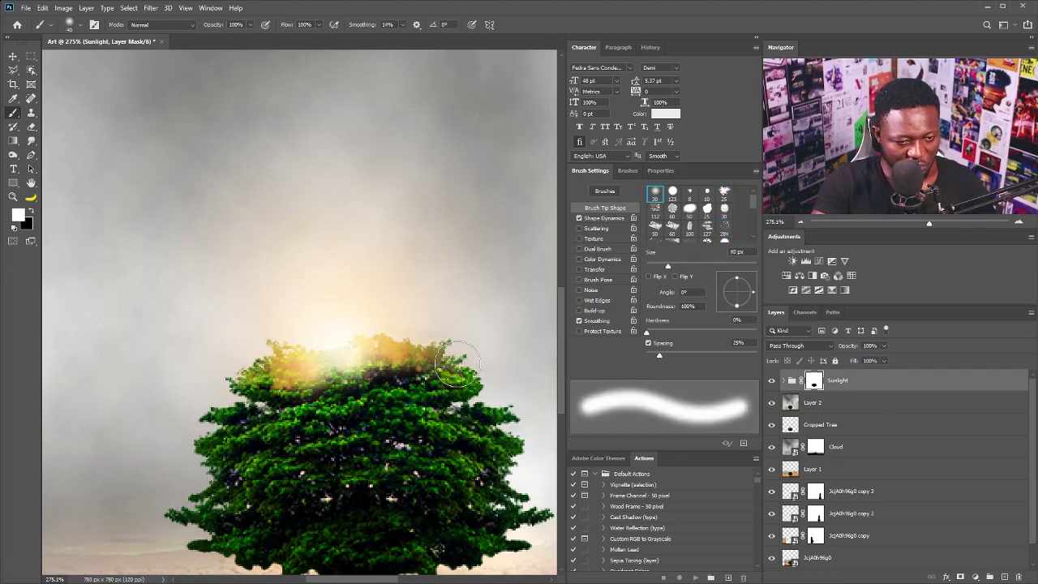
{"action": "key", "text": "x"}
{"action": "mouse_move", "coordinate": [371, 417]}
{"action": "left_mouse_down"}
{"action": "mouse_move", "coordinate": [457, 387]}
{"action": "mouse_move", "coordinate": [479, 373]}
{"action": "left_mouse_up"}
{"action": "key", "text": "ctrl+0"}
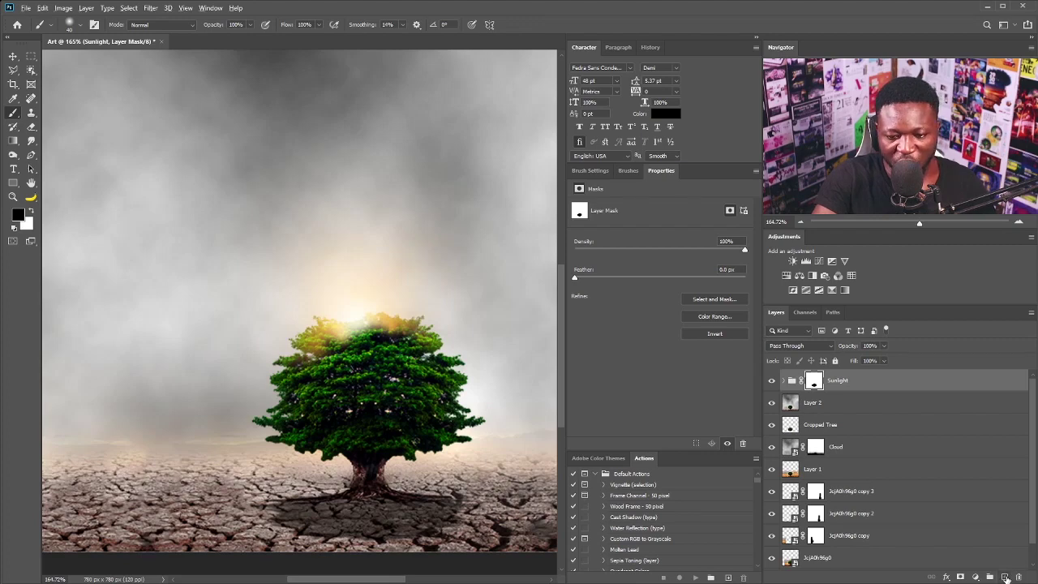
Step: Create a new layer named Lens_Flare above the Sunlight group and fill it with black
{"action": "key", "text": "ctrl+shift+n"}
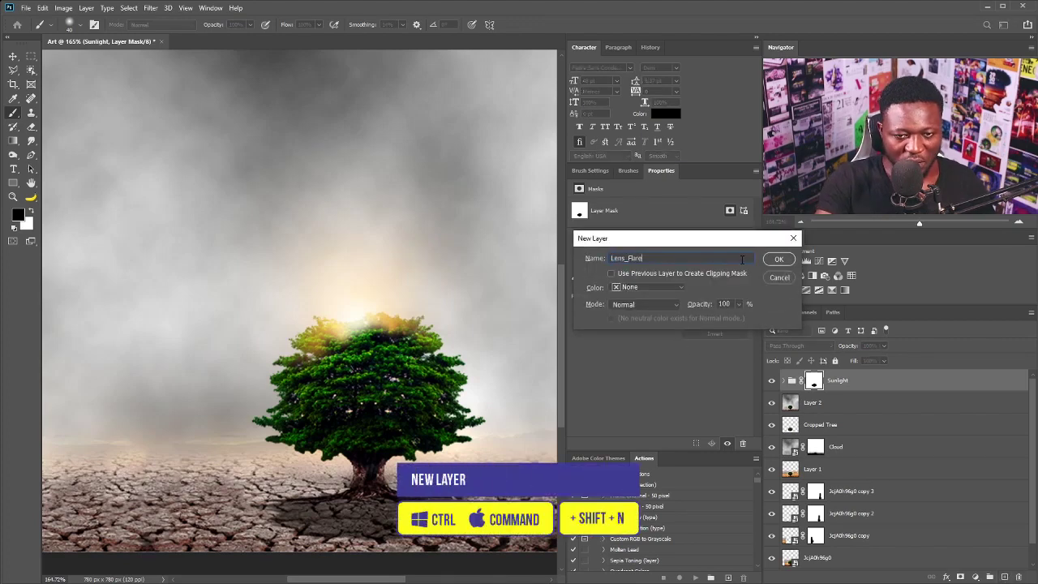
{"action": "left_click", "coordinate": [778, 260]}
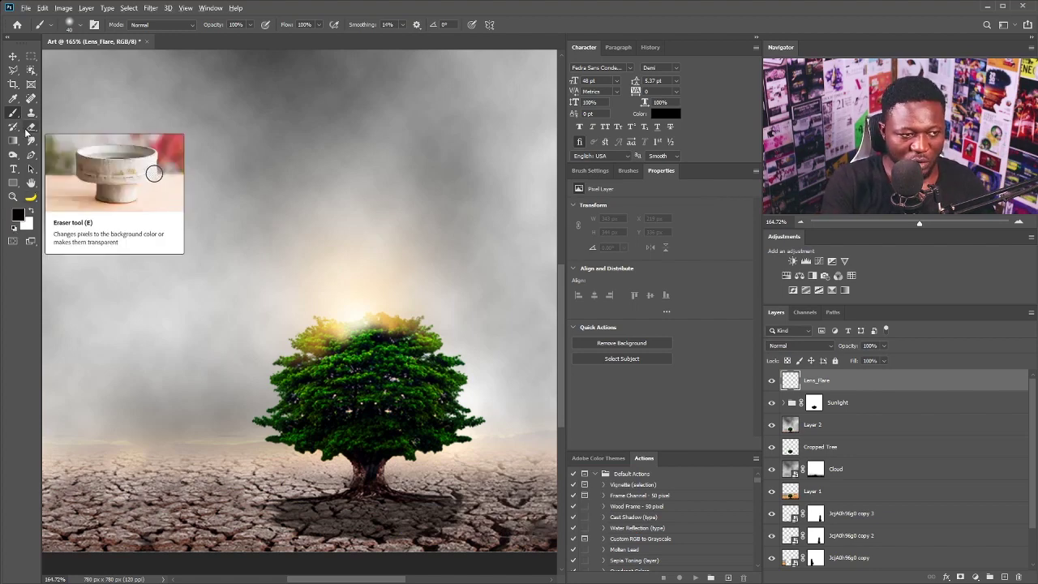
{"action": "key", "text": "alt+BackSpace"}
Step: Render a 50-300mm Zoom lens flare at 100% brightness near the centre of the Lens_Flare layer
{"action": "left_click", "coordinate": [150, 7]}
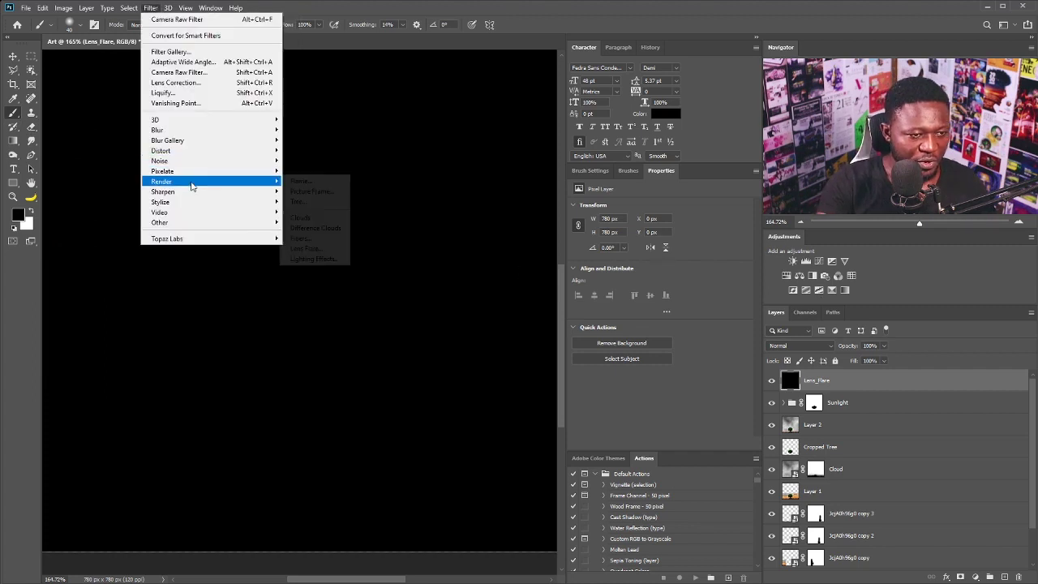
{"action": "mouse_move", "coordinate": [193, 183]}
{"action": "left_click", "coordinate": [306, 249]}
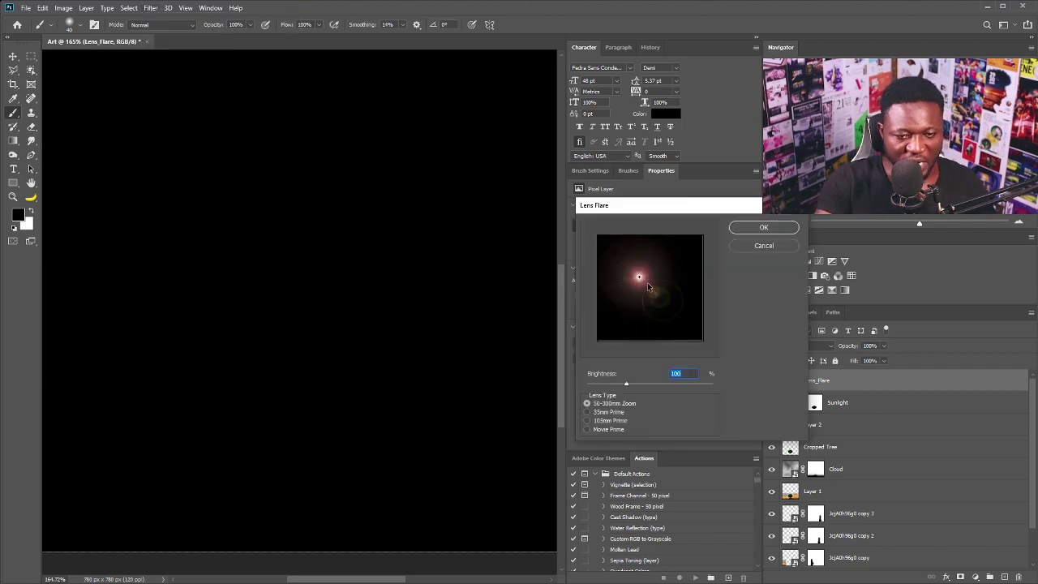
{"action": "left_click_drag", "start_coordinate": [645, 280], "coordinate": [650, 286]}
{"action": "left_click", "coordinate": [746, 231]}
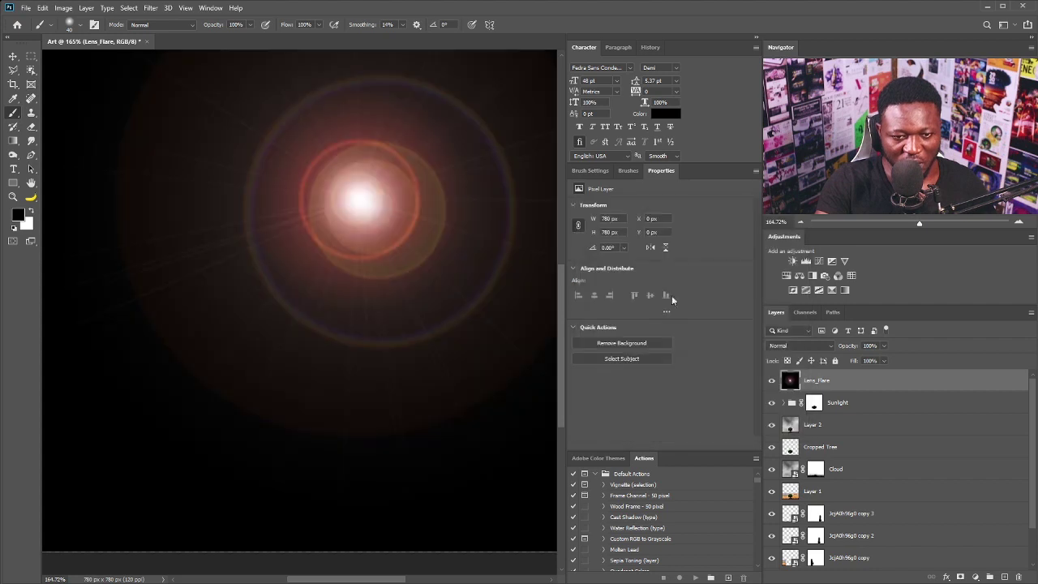
Step: Set the Lens_Flare layer's blend mode to Screen and move the flare down onto the treetop
{"action": "scroll", "coordinate": [454, 258], "scroll_direction": "down", "scroll_amount": 3}
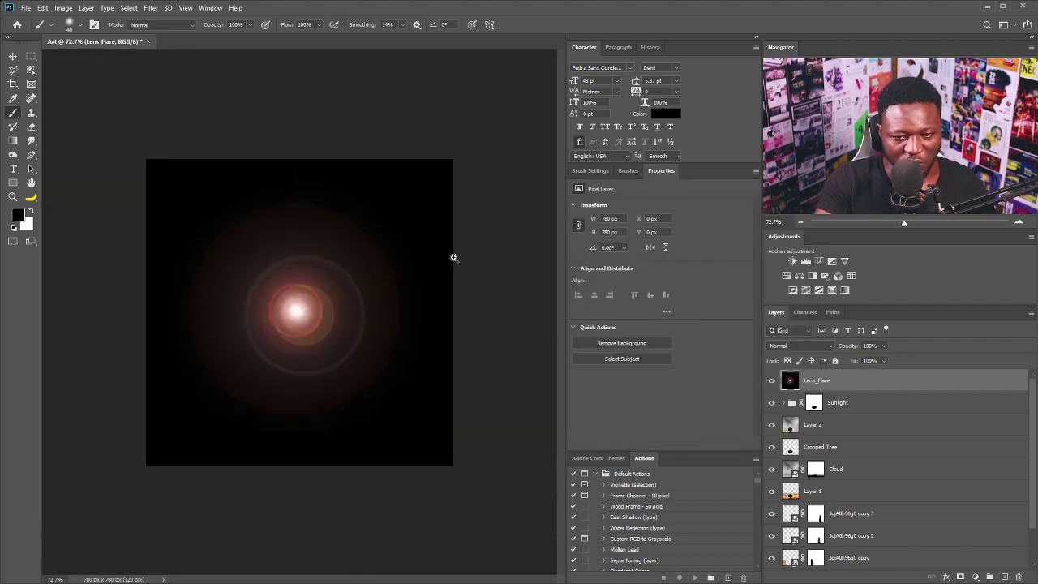
{"action": "left_click", "coordinate": [798, 345]}
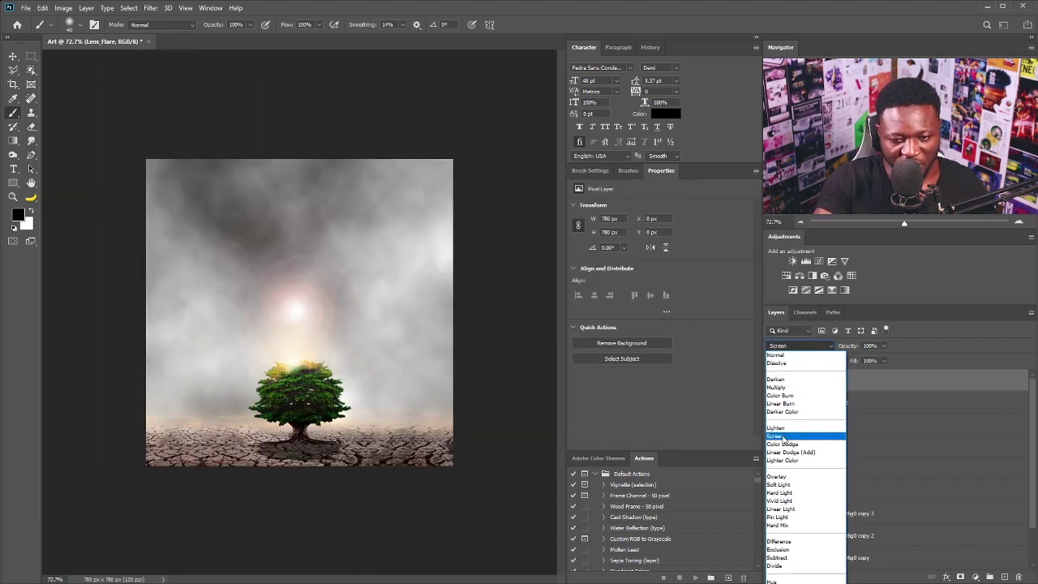
{"action": "left_click", "coordinate": [783, 436]}
{"action": "key", "text": "ctrl+0"}
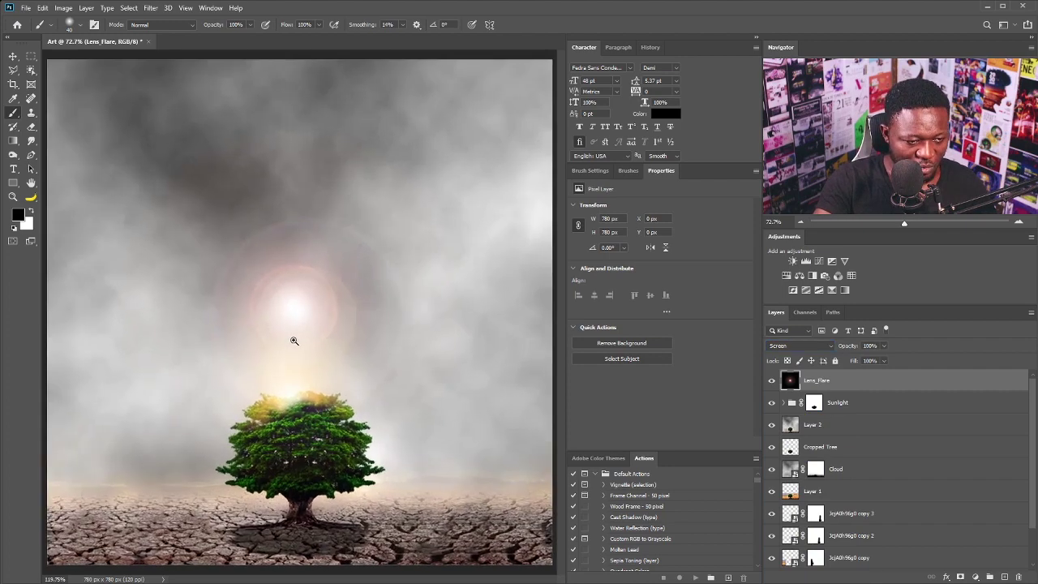
{"action": "key", "text": "v"}
{"action": "left_click_drag", "start_coordinate": [305, 305], "coordinate": [313, 359]}
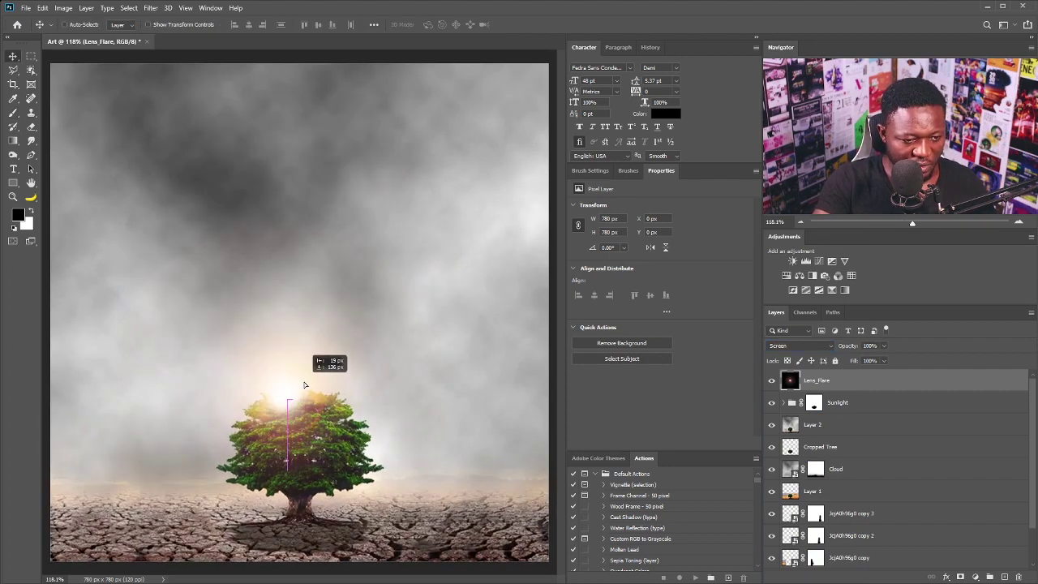
Step: Scale the lens flare down to about 291 × 291 px and centre it over the glow at the treetop
{"action": "key", "text": "ctrl+t"}
{"action": "key", "text": "ctrl+0"}
{"action": "left_click_drag", "start_coordinate": [528, 198], "coordinate": [406, 232]}
{"action": "scroll", "coordinate": [320, 371], "scroll_direction": "up", "scroll_amount": 2}
{"action": "left_click_drag", "start_coordinate": [321, 370], "coordinate": [320, 380]}
{"action": "left_click_drag", "start_coordinate": [477, 205], "coordinate": [417, 249]}
{"action": "key", "text": "Return"}
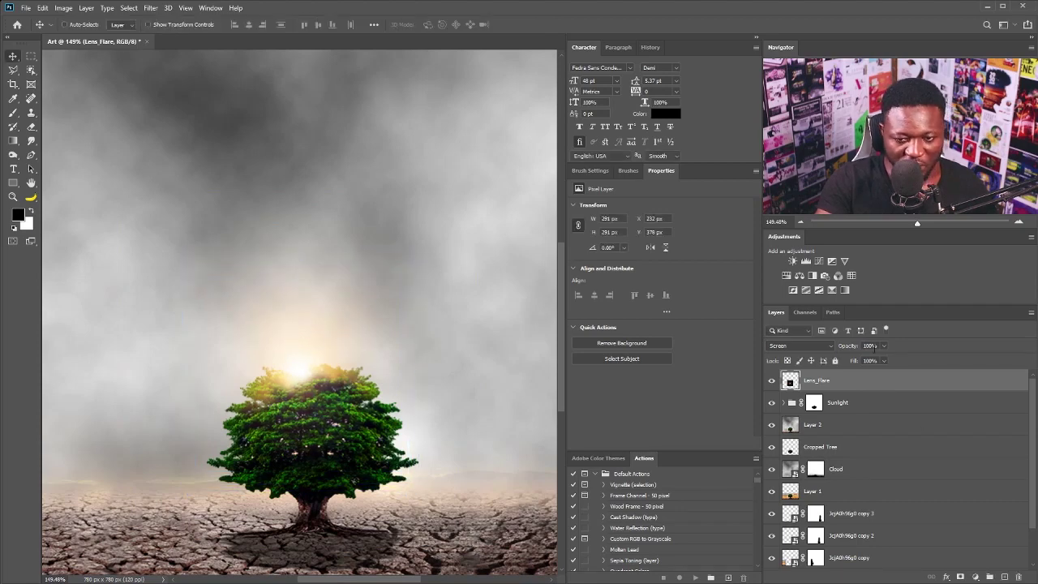
Step: Lower the Lens_Flare layer's opacity to 79% and paint black on a new layer mask over the foliage
{"action": "left_click_drag", "start_coordinate": [870, 361], "coordinate": [868, 361]}
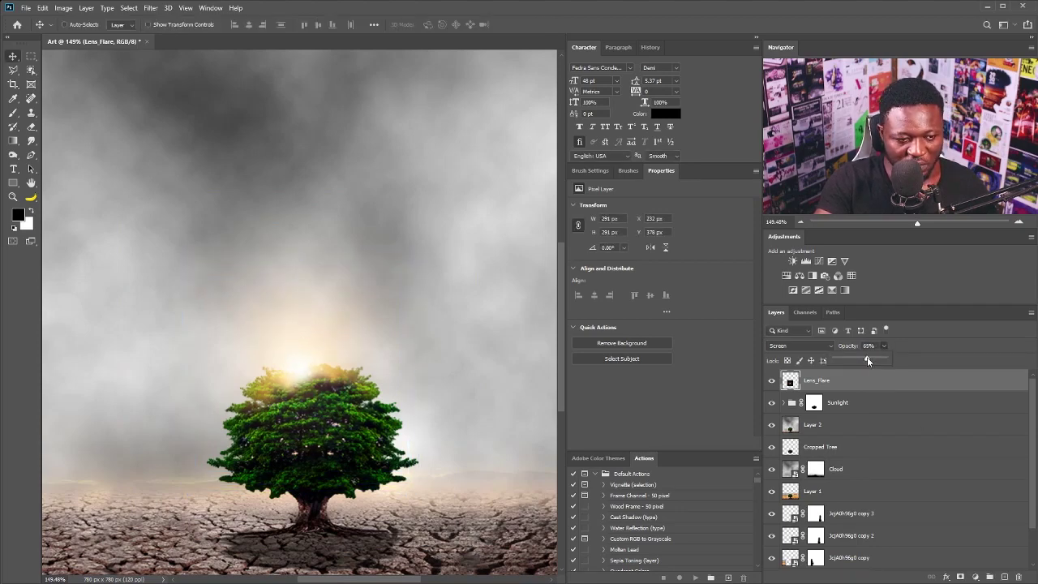
{"action": "left_click", "coordinate": [960, 577]}
{"action": "key", "text": "b"}
{"action": "mouse_move", "coordinate": [295, 404]}
{"action": "left_mouse_down"}
{"action": "mouse_move", "coordinate": [316, 382]}
{"action": "mouse_move", "coordinate": [282, 390]}
{"action": "left_mouse_up"}
{"action": "key", "text": "v"}
{"action": "scroll", "coordinate": [439, 417], "scroll_direction": "down", "scroll_amount": 1}
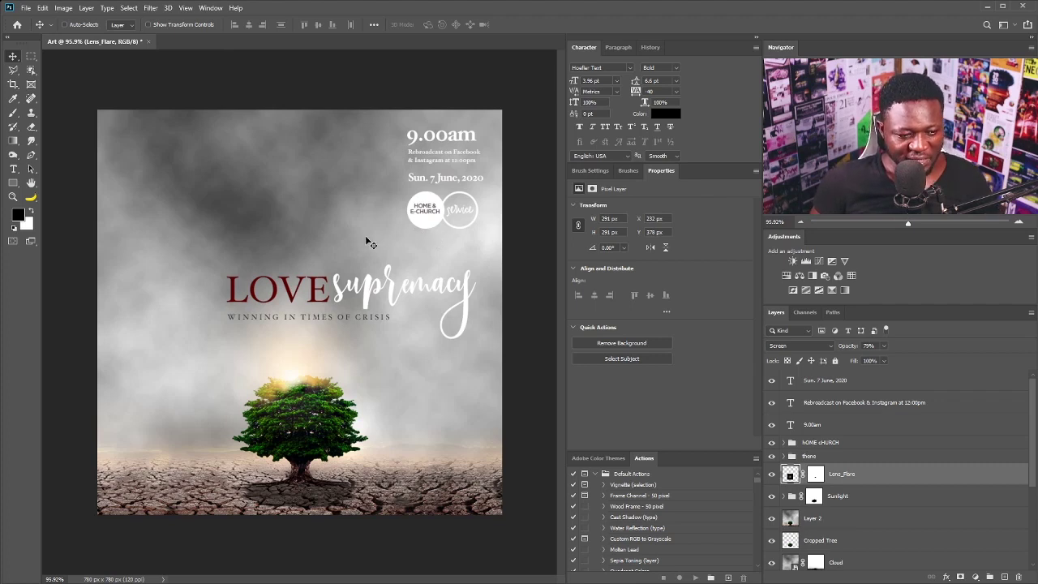
Step: Create a layer named Noise above Lens_Flare in Overlay mode, filled with the 50% gray neutral color
{"action": "scroll", "coordinate": [300, 312], "scroll_direction": "up", "scroll_amount": 1}
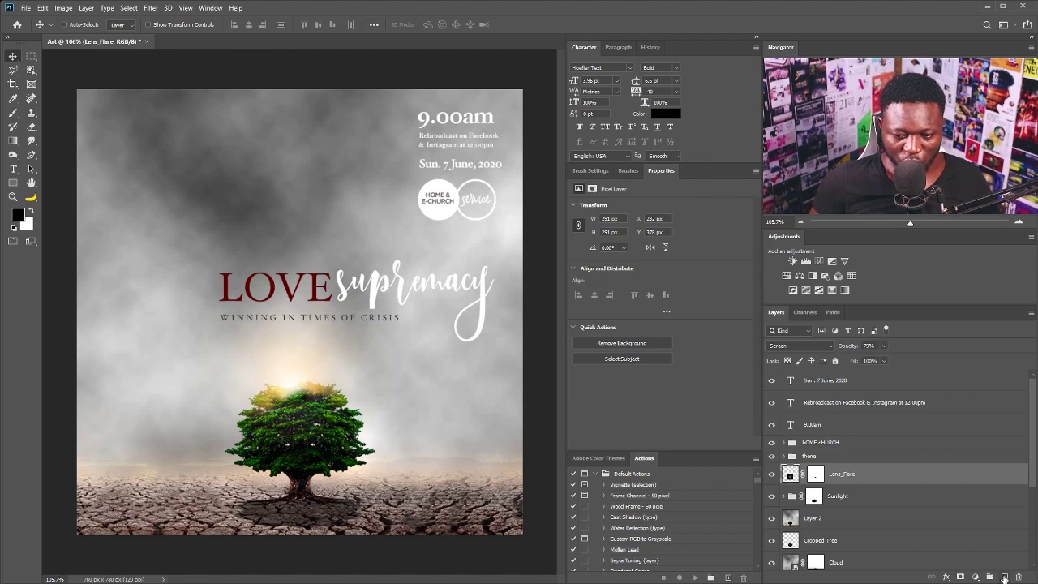
{"action": "left_click", "coordinate": [1004, 577], "text": "alt"}
{"action": "type", "text": "N"}
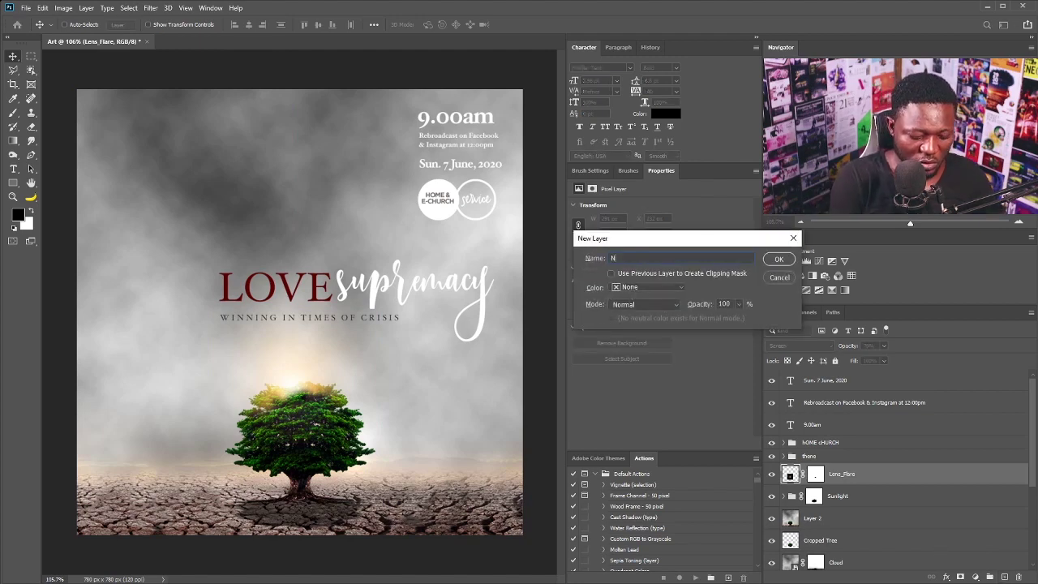
{"action": "type", "text": "oise"}
{"action": "left_click", "coordinate": [645, 305]}
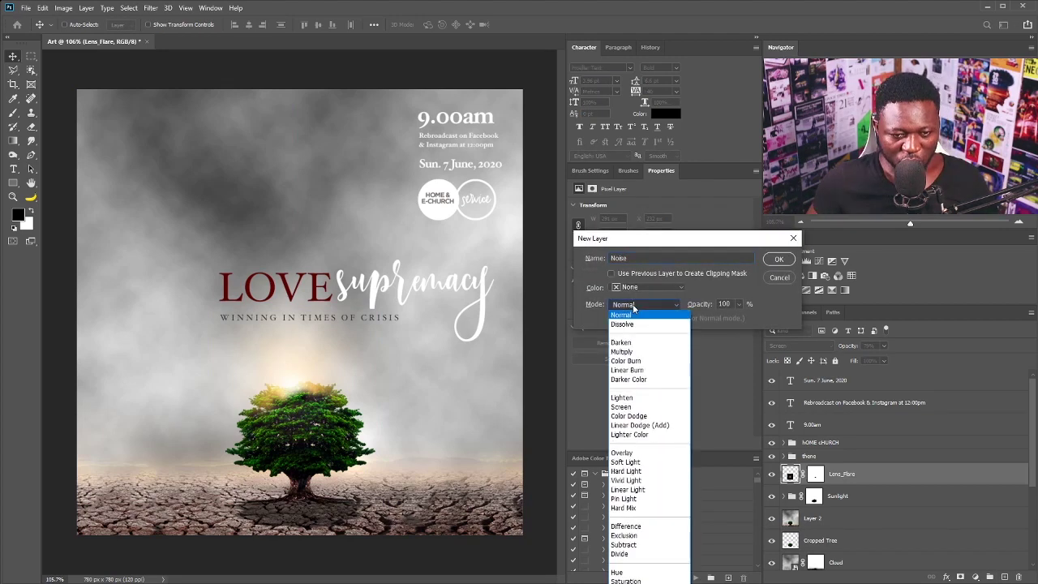
{"action": "left_click", "coordinate": [623, 452]}
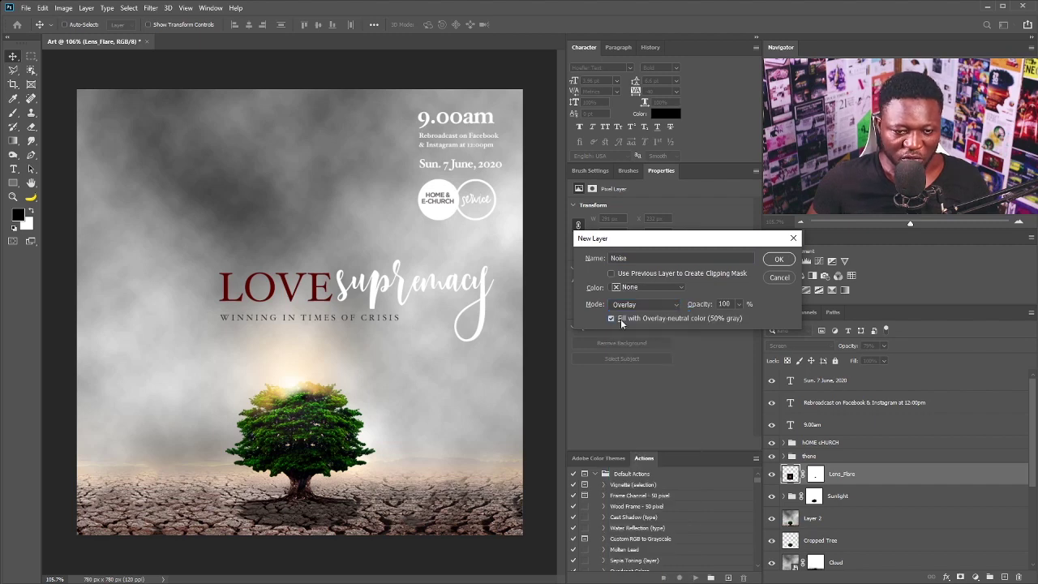
{"action": "left_click", "coordinate": [777, 260]}
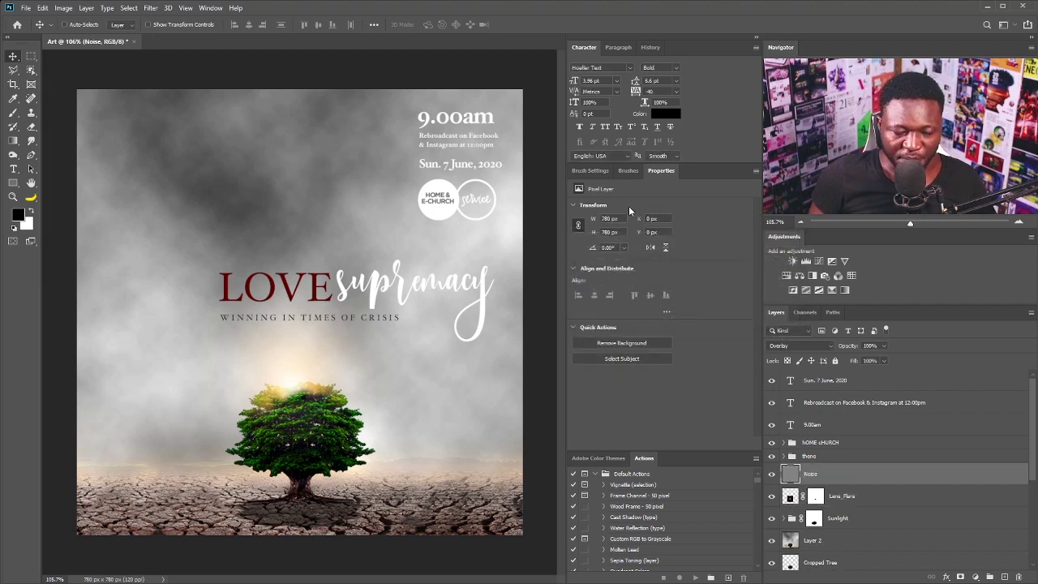
Step: Add 13.93% uniform monochromatic noise to the Noise layer and lower its opacity to about 63%
{"action": "left_click", "coordinate": [144, 9]}
{"action": "mouse_move", "coordinate": [189, 162]}
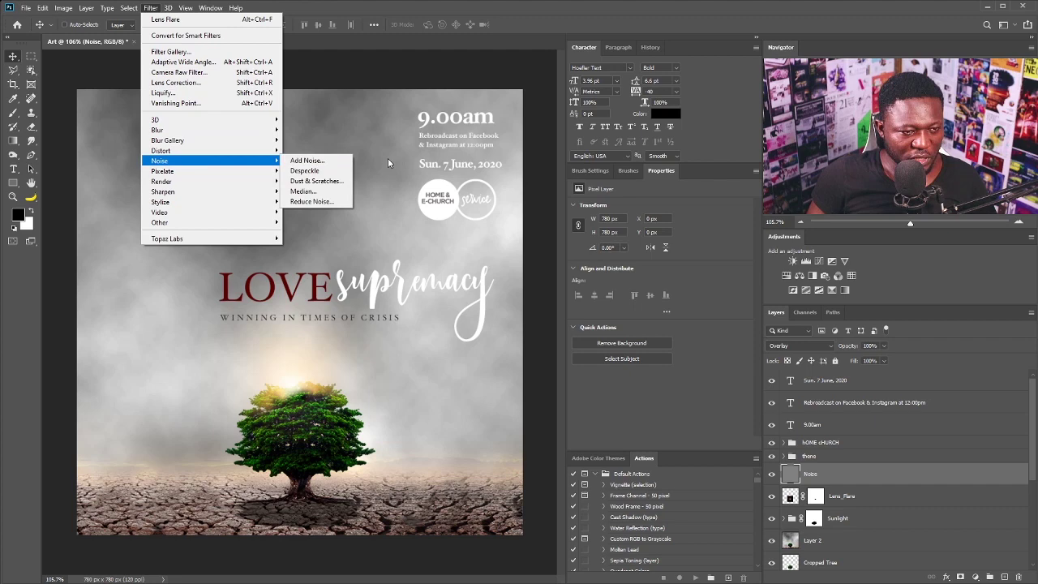
{"action": "left_click", "coordinate": [307, 160]}
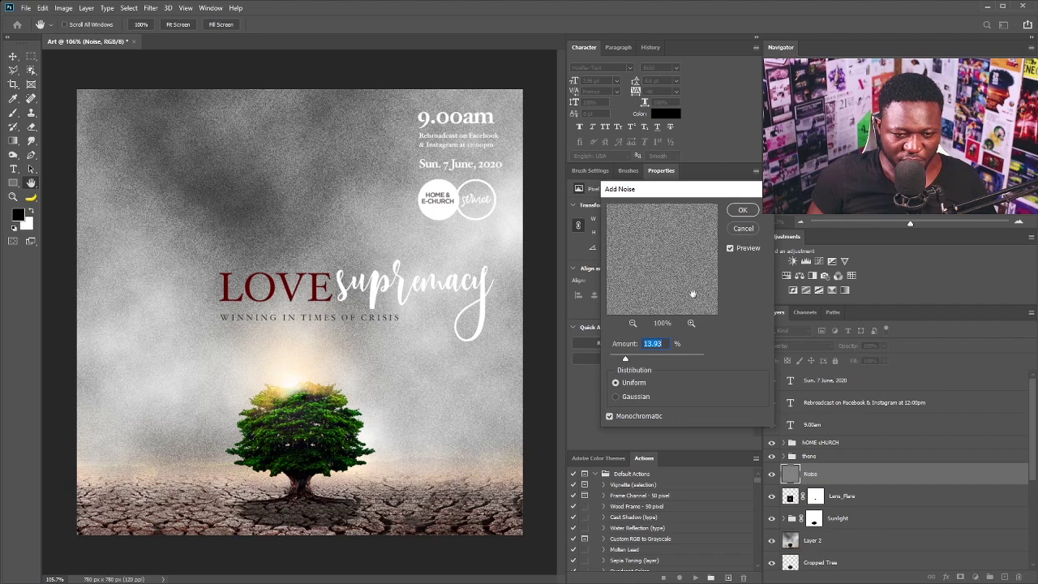
{"action": "left_click", "coordinate": [745, 211]}
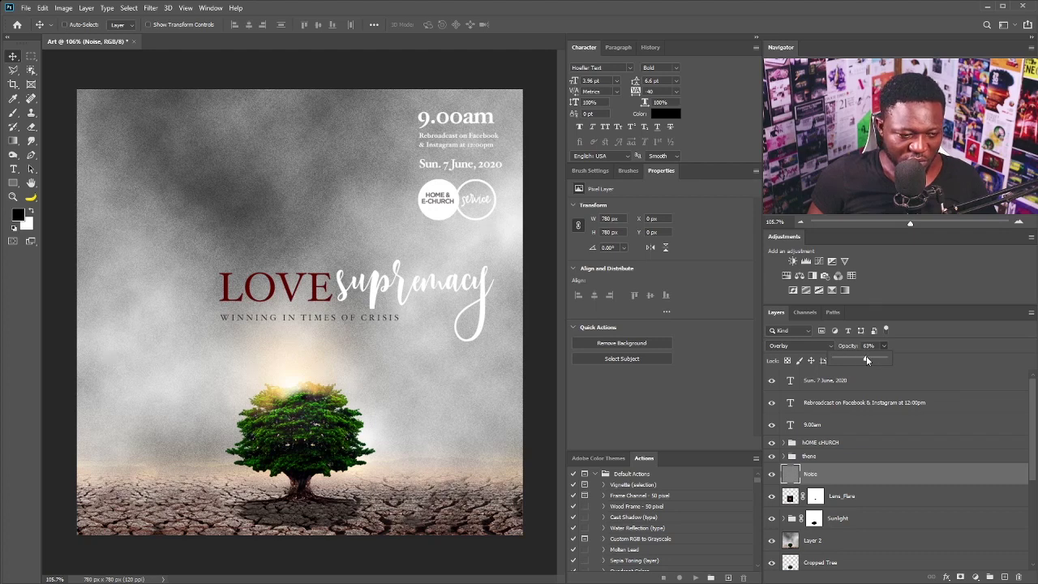
Step: Add a Curves adjustment mapping input 137 to output 124 and paint black on its mask over the tree with a soft 150 px brush
{"action": "left_click", "coordinate": [818, 261]}
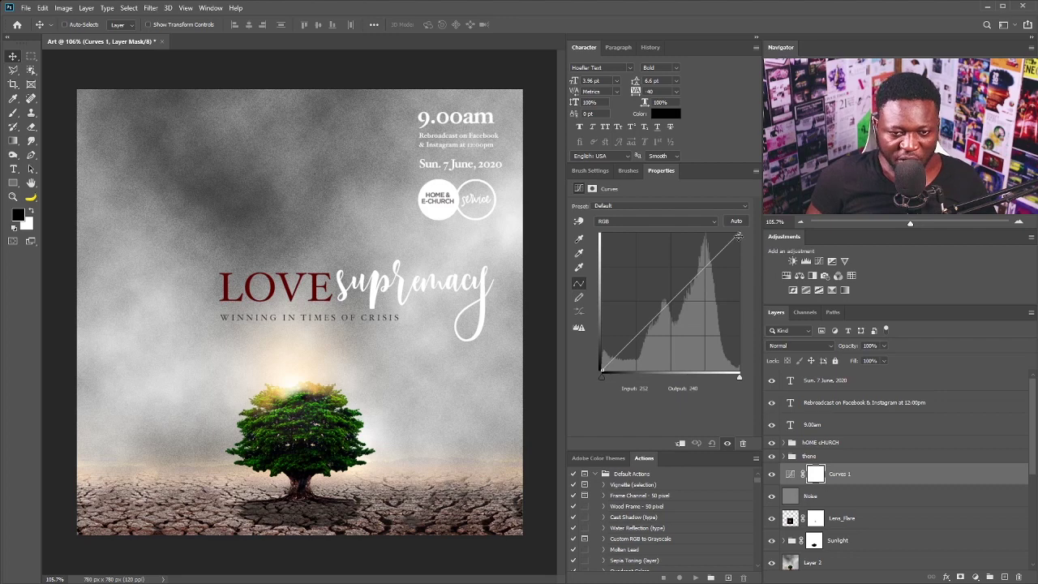
{"action": "mouse_move", "coordinate": [673, 301]}
{"action": "left_mouse_down"}
{"action": "mouse_move", "coordinate": [673, 329]}
{"action": "mouse_move", "coordinate": [674, 305]}
{"action": "left_mouse_up"}
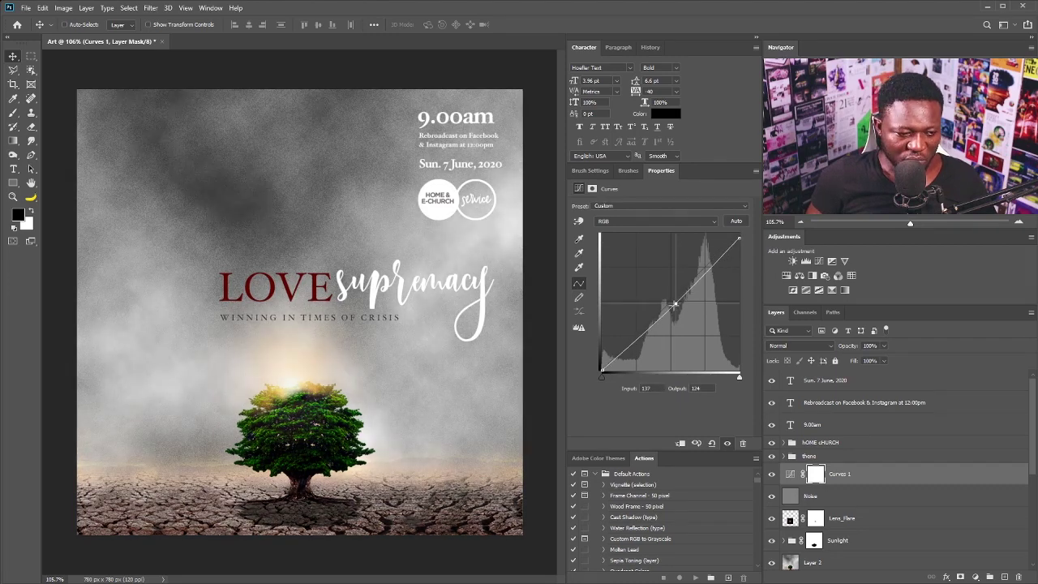
{"action": "key", "text": "b"}
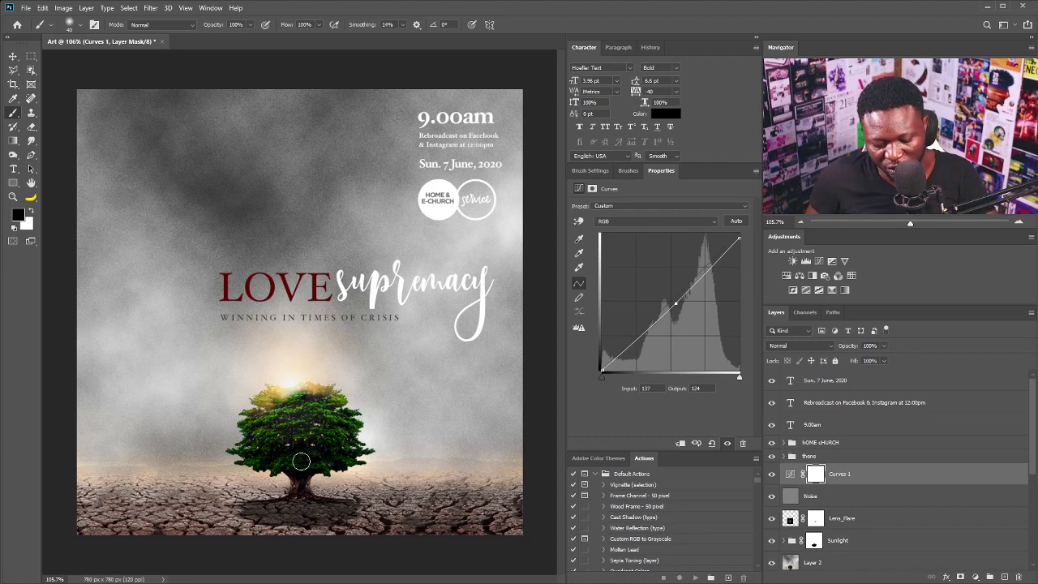
{"action": "key", "text": "bracketright"}
{"action": "key", "text": "bracketright"}
{"action": "key", "text": "bracketright"}
{"action": "key", "text": "bracketright"}
{"action": "key", "text": "bracketright"}
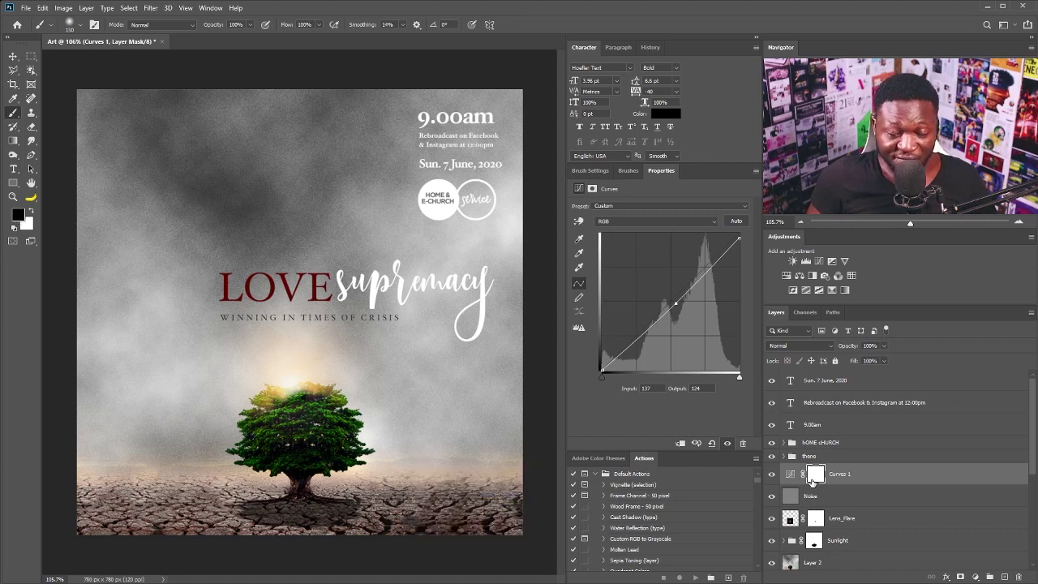
{"action": "mouse_move", "coordinate": [301, 438]}
{"action": "left_mouse_down"}
{"action": "mouse_move", "coordinate": [295, 422]}
{"action": "mouse_move", "coordinate": [303, 440]}
{"action": "mouse_move", "coordinate": [284, 442]}
{"action": "mouse_move", "coordinate": [277, 428]}
{"action": "mouse_move", "coordinate": [320, 425]}
{"action": "mouse_move", "coordinate": [288, 422]}
{"action": "mouse_move", "coordinate": [292, 438]}
{"action": "left_mouse_up"}
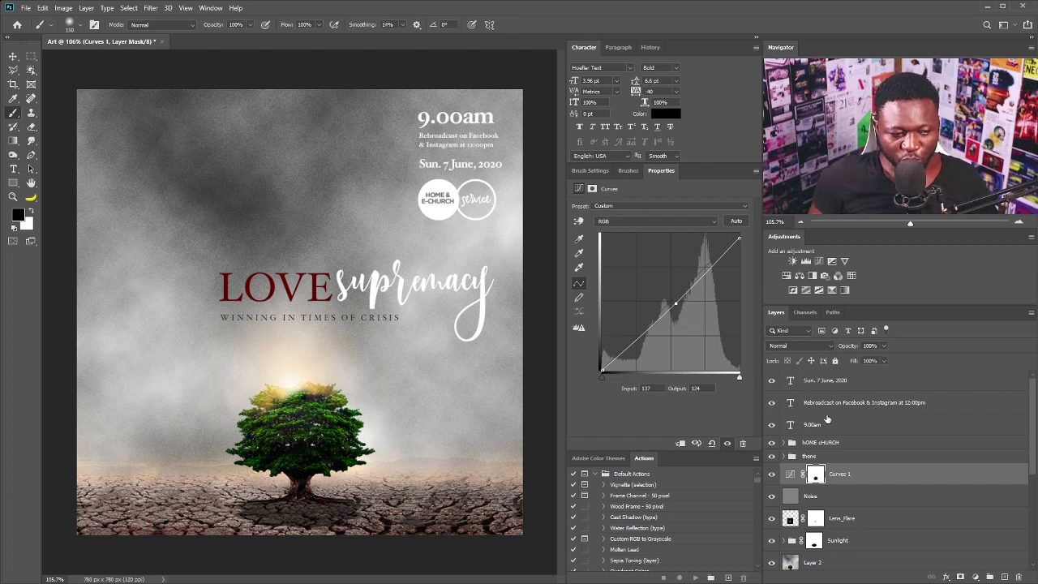
Step: Add a Hue/Saturation adjustment with saturation +51 and invert its mask to black
{"action": "left_click", "coordinate": [798, 292]}
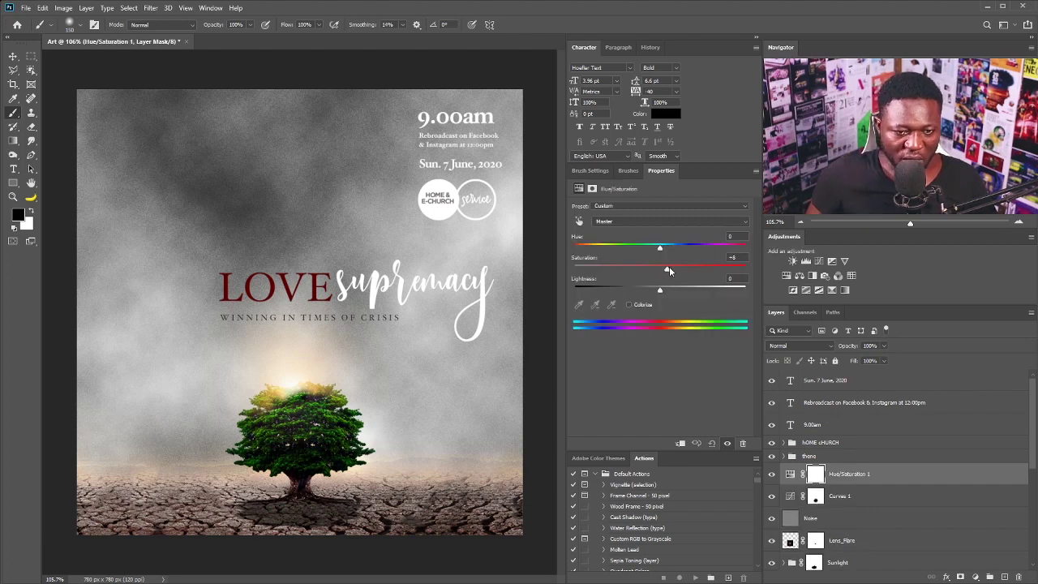
{"action": "left_click_drag", "start_coordinate": [669, 267], "coordinate": [690, 269]}
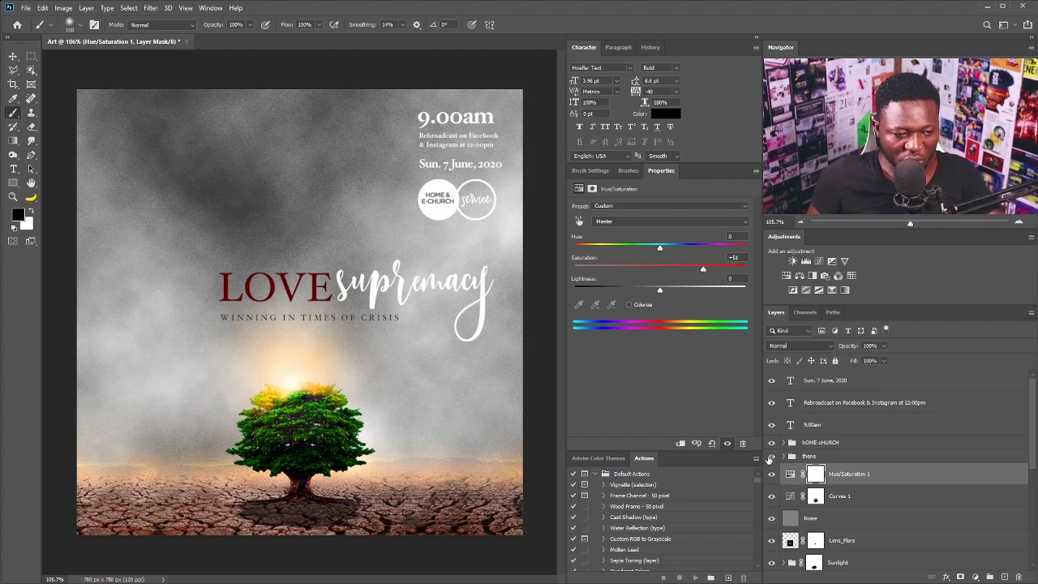
{"action": "key", "text": "ctrl+i"}
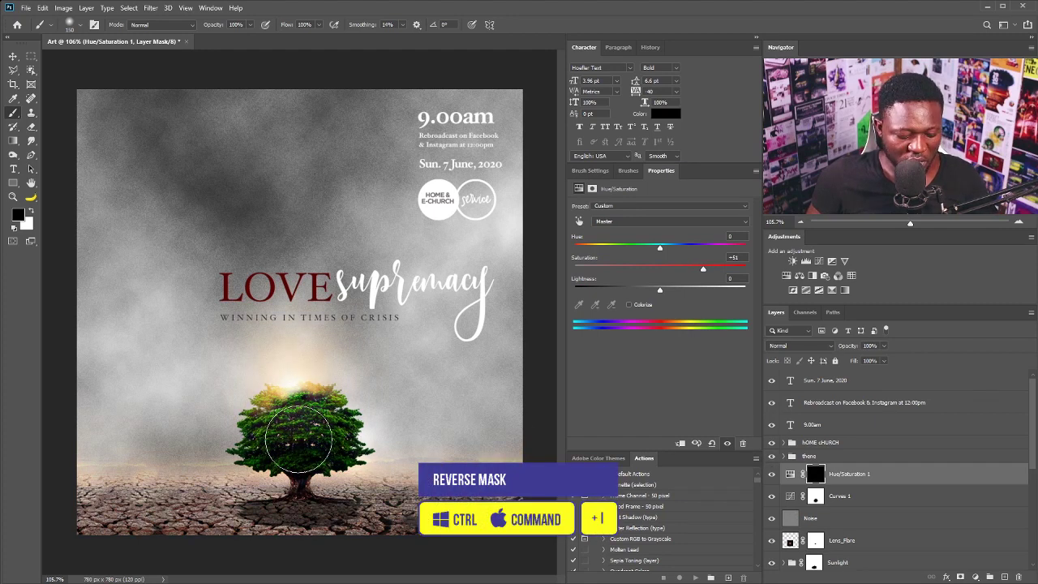
Step: Paint white on the Hue/Saturation mask over the tree with a soft 175 px brush
{"action": "key", "text": "bracketright"}
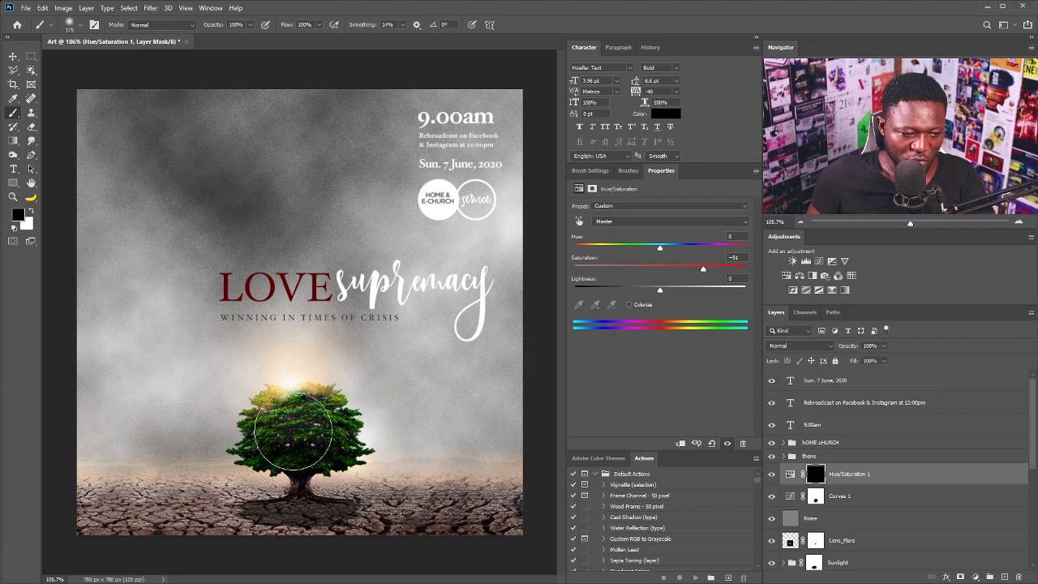
{"action": "left_click", "coordinate": [31, 212]}
{"action": "mouse_move", "coordinate": [239, 396]}
{"action": "left_mouse_down"}
{"action": "mouse_move", "coordinate": [300, 433]}
{"action": "mouse_move", "coordinate": [282, 432]}
{"action": "left_mouse_up"}
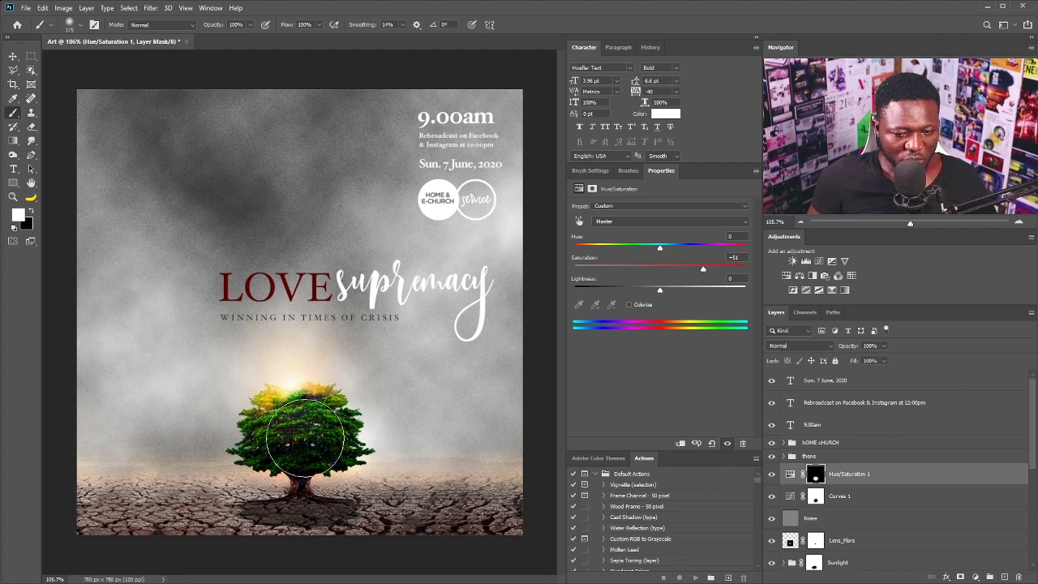
Step: Add a Color Balance adjustment above the top text layer and set the midtones' Cyan–Red value to +12
{"action": "key", "text": "ctrl+0"}
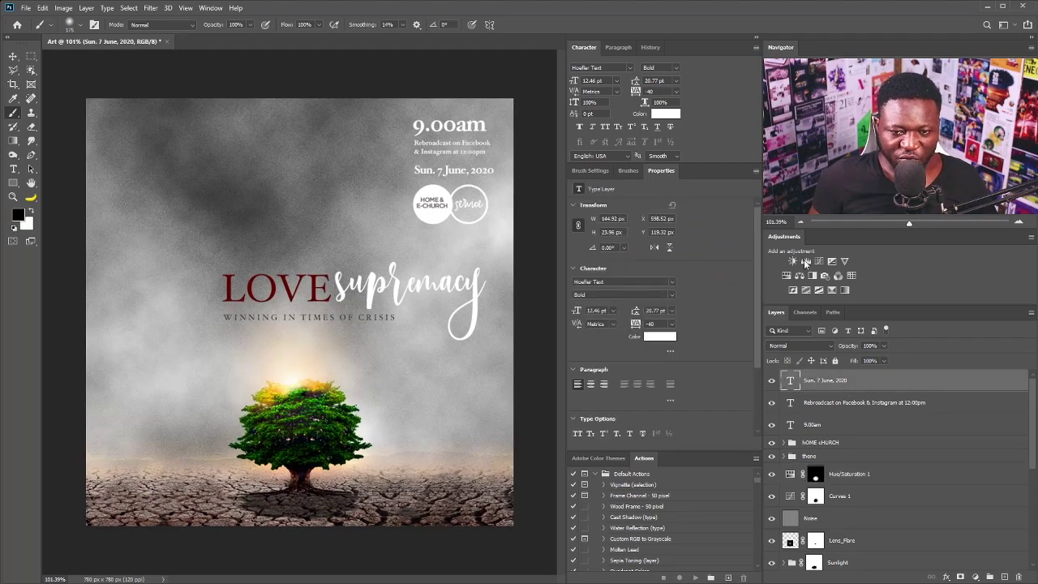
{"action": "left_click", "coordinate": [800, 276]}
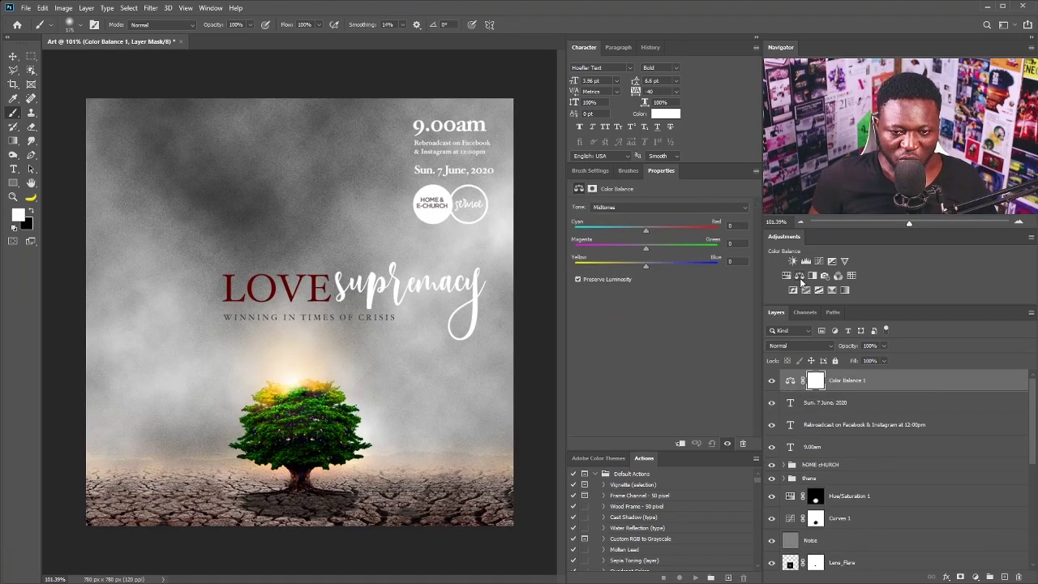
{"action": "left_click", "coordinate": [641, 208]}
{"action": "left_click", "coordinate": [641, 220]}
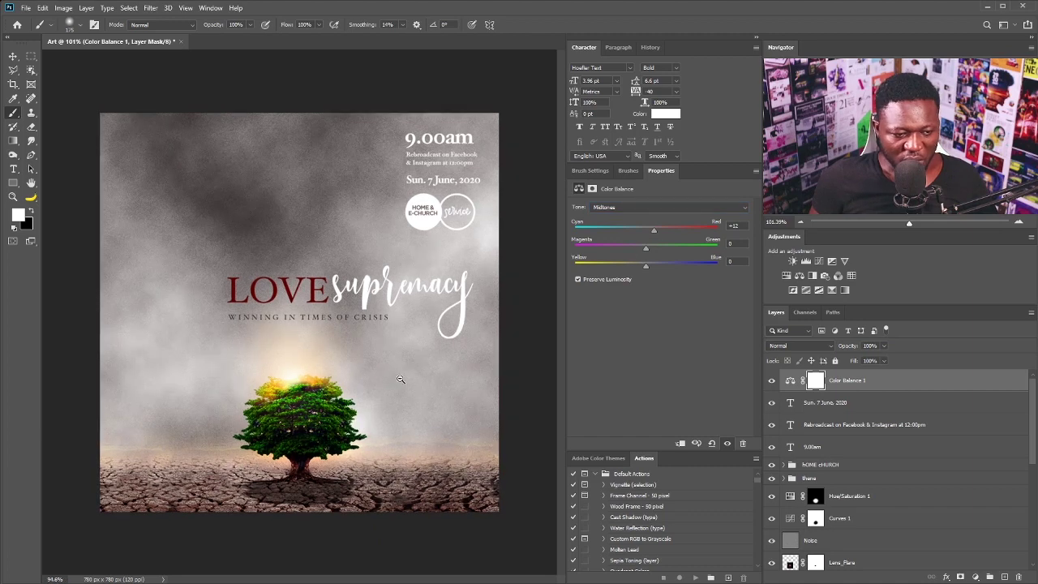
{"action": "scroll", "coordinate": [767, 412], "scroll_direction": "down", "scroll_amount": 1}
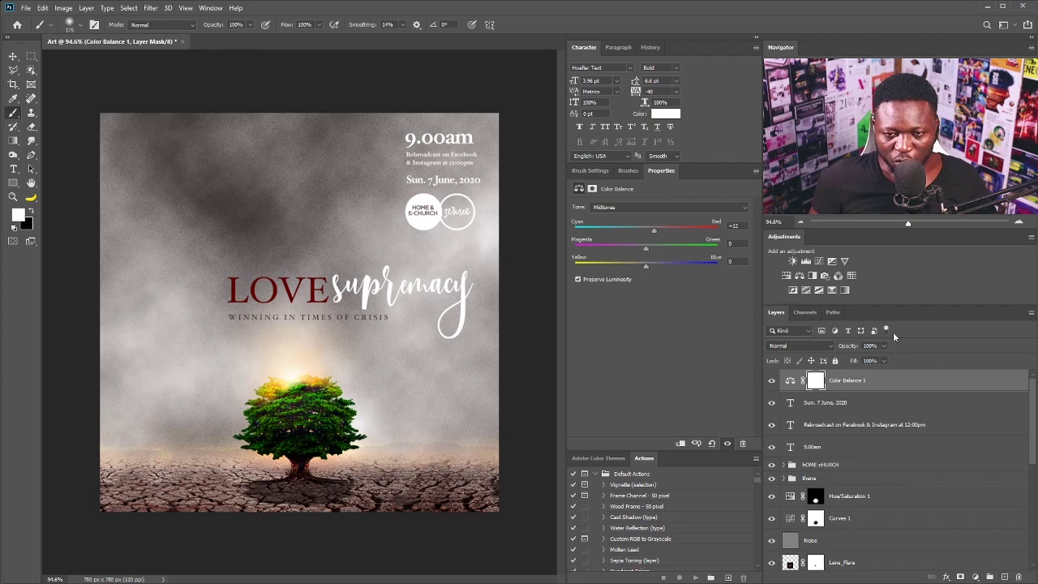
Step: Add a Curves adjustment above the Color Balance layer mapping input 174 to output 120, and invert its mask to black
{"action": "left_click", "coordinate": [820, 261]}
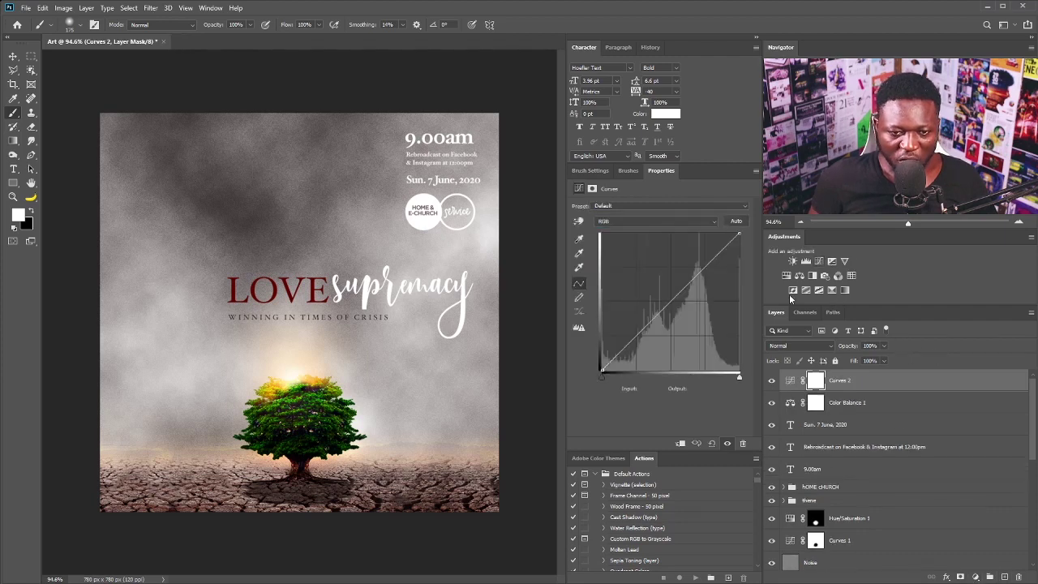
{"action": "left_click_drag", "start_coordinate": [683, 286], "coordinate": [696, 305]}
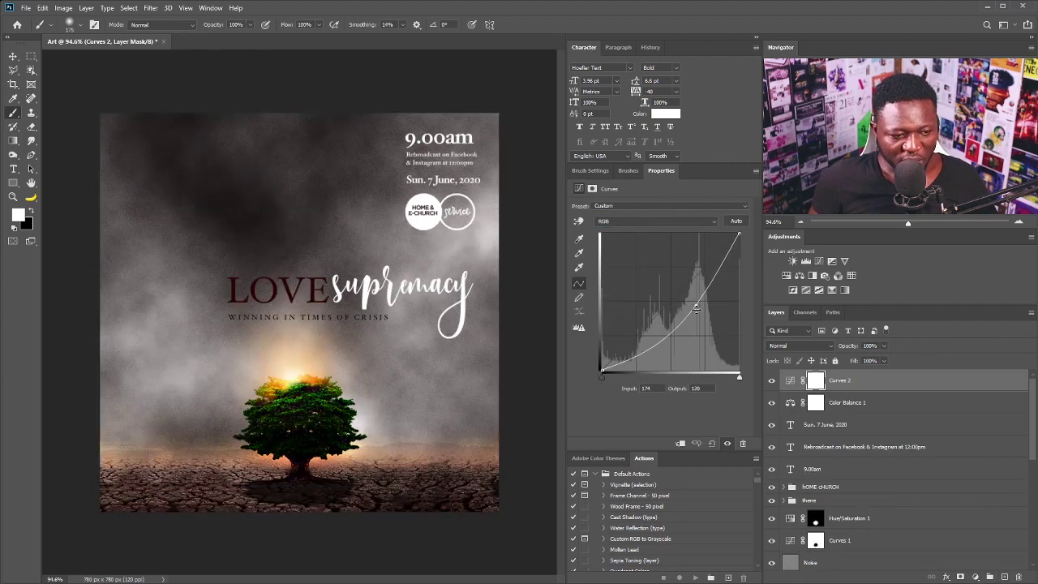
{"action": "key", "text": "ctrl+i"}
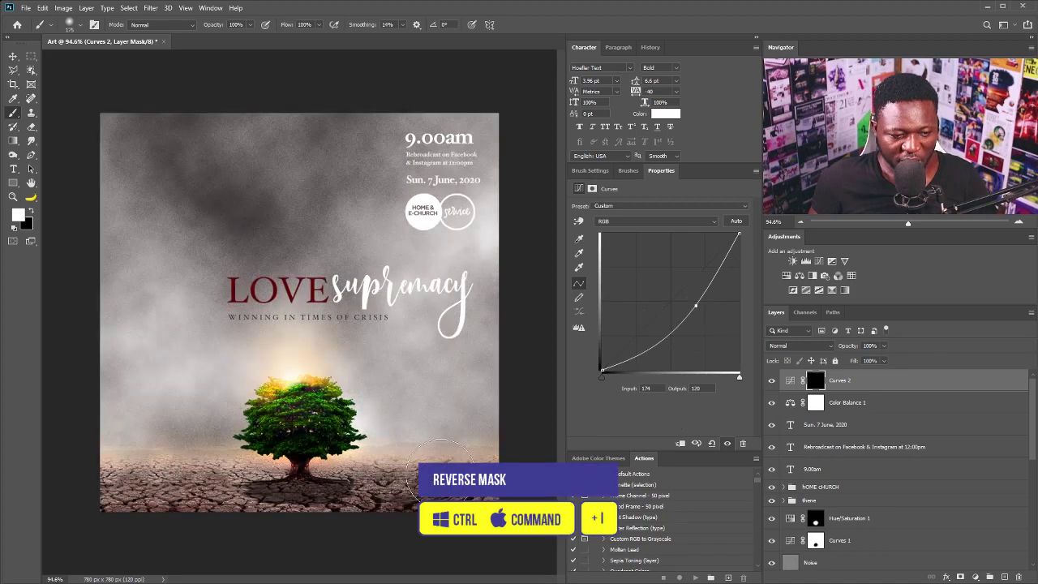
Step: Paint white around the canvas edges on the new Curves mask with a 400 px brush at 13% flow, ending with 100% layer opacity
{"action": "key", "text": "bracketright"}
{"action": "key", "text": "bracketright"}
{"action": "key", "text": "bracketright"}
{"action": "key", "text": "bracketright"}
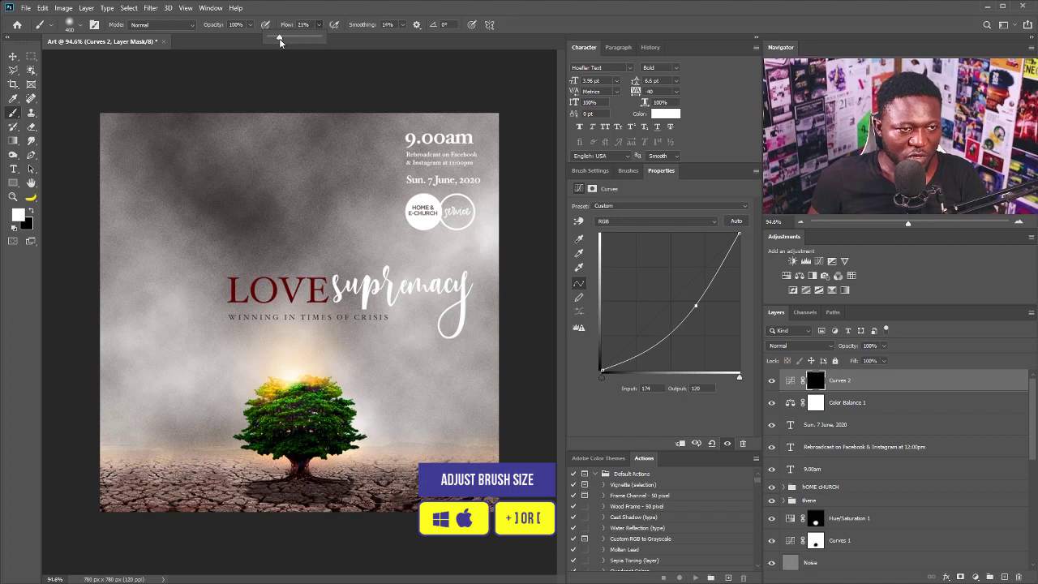
{"action": "left_click_drag", "start_coordinate": [283, 41], "coordinate": [276, 41]}
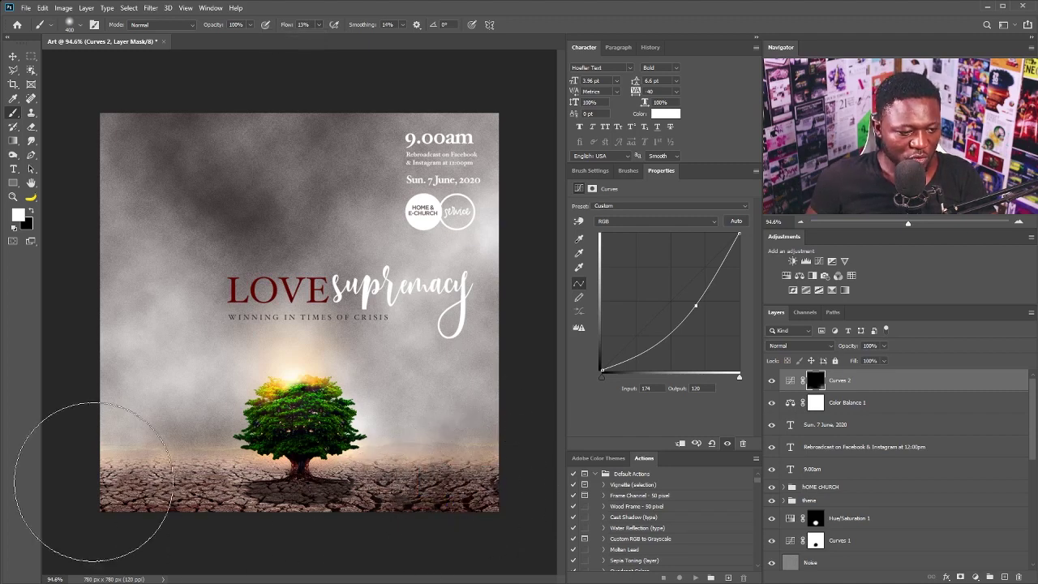
{"action": "left_click", "coordinate": [884, 346]}
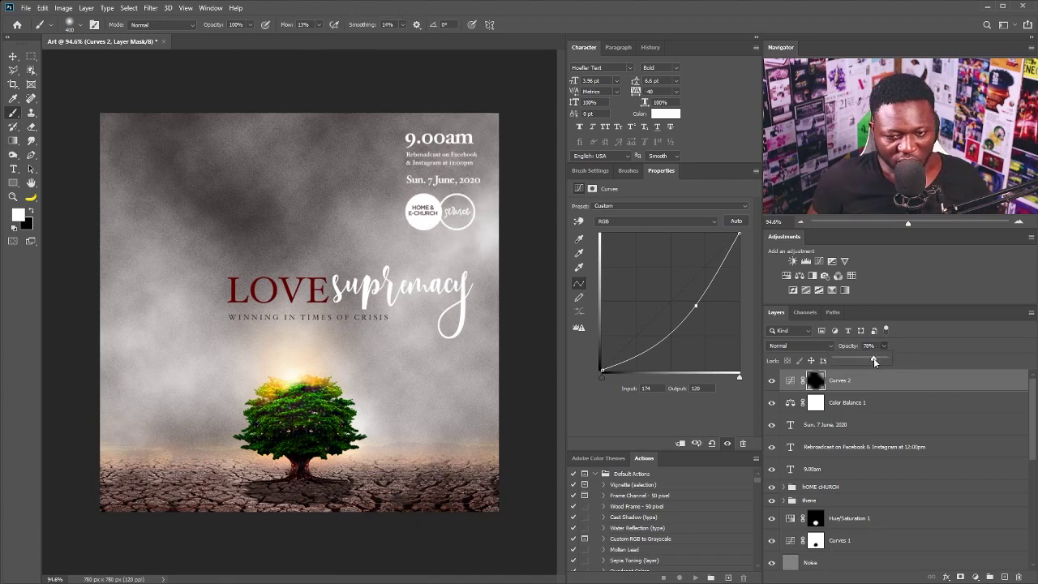
{"action": "left_click_drag", "start_coordinate": [874, 358], "coordinate": [887, 357]}
{"action": "left_click", "coordinate": [791, 380]}
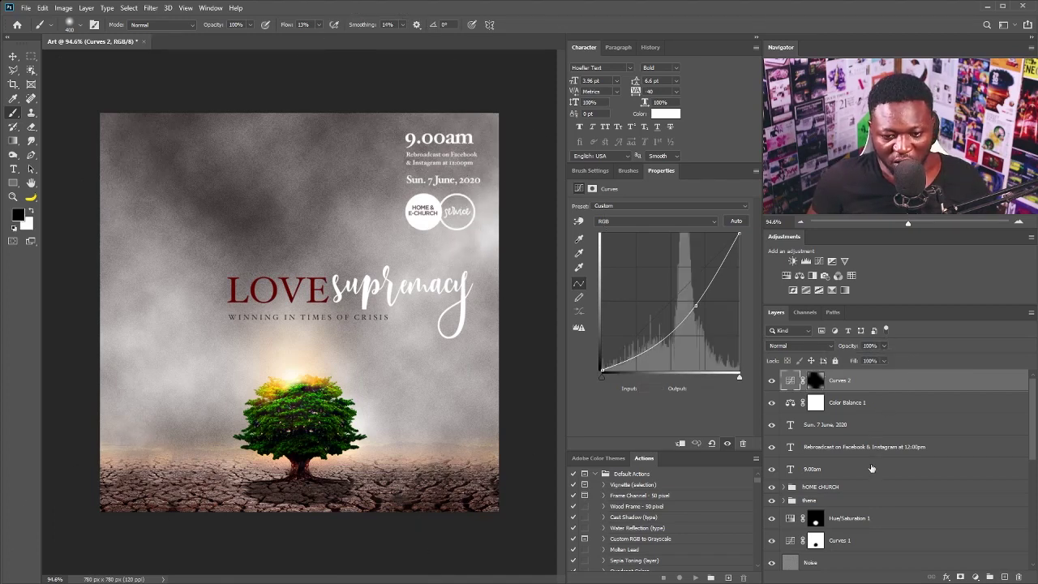
Step: Set the blend mode of both the Curves 1 and Curves 2 adjustment layers to Luminosity
{"action": "left_click", "coordinate": [869, 549]}
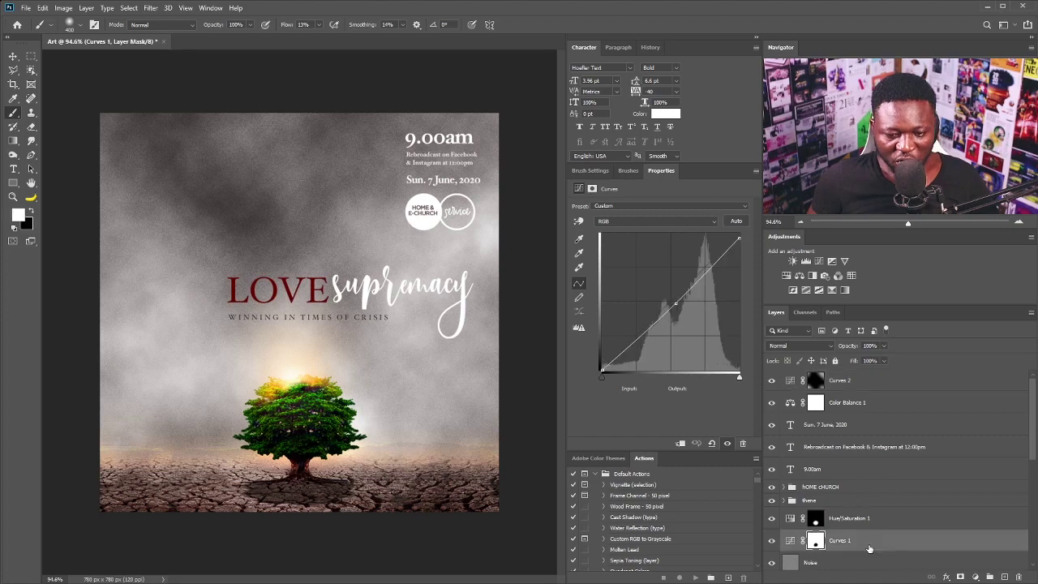
{"action": "left_click", "coordinate": [808, 349]}
{"action": "left_click", "coordinate": [799, 577]}
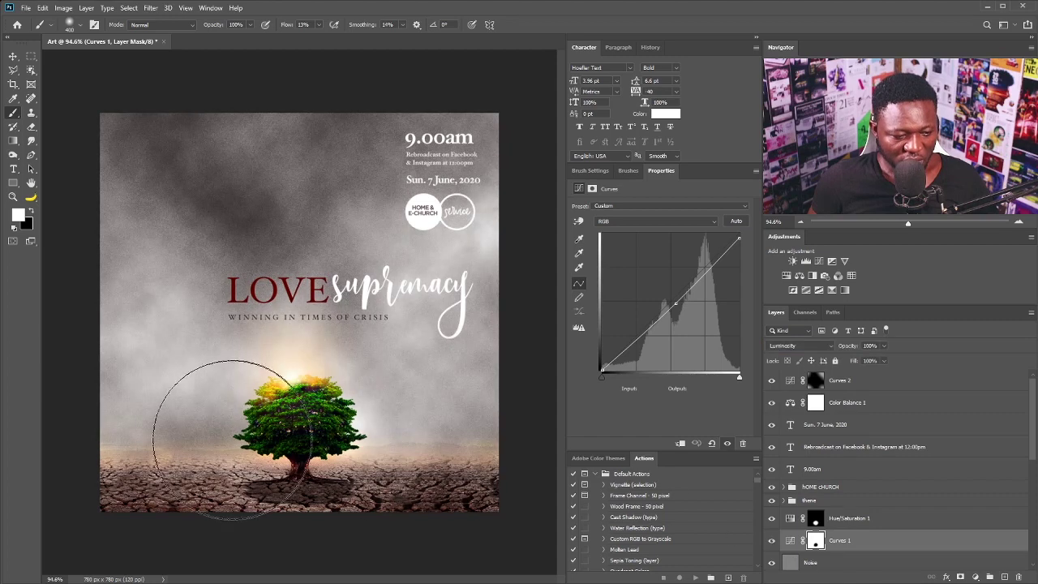
{"action": "key", "text": "v"}
{"action": "left_click", "coordinate": [869, 380]}
{"action": "key", "text": "x"}
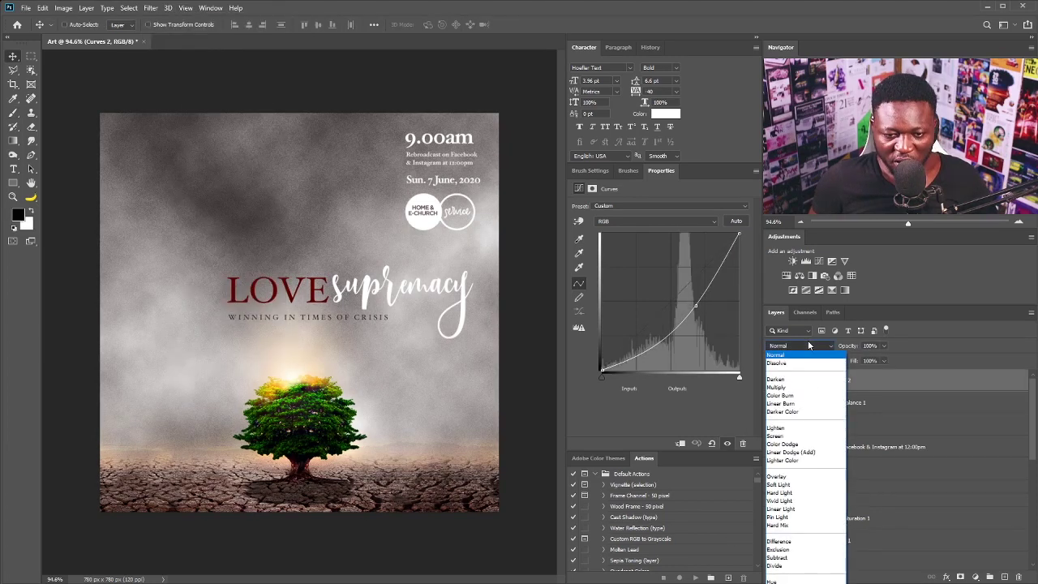
{"action": "left_click", "coordinate": [800, 345]}
{"action": "key", "text": "Down"}
{"action": "key", "text": "Return"}
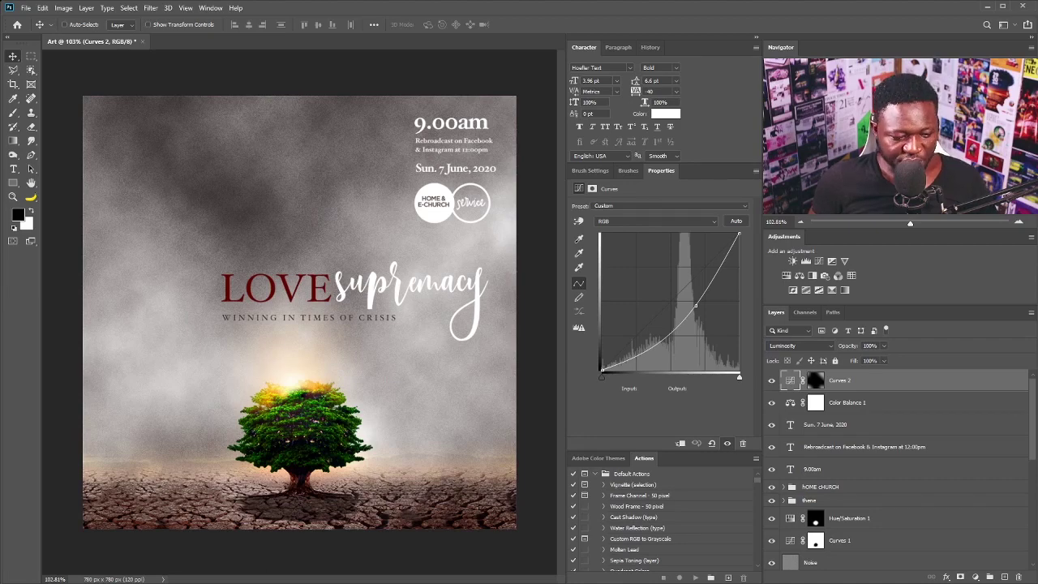
Step: Place dry tree.png above the Curves 2 layer and arrange four differently sized copies on both sides of the green tree
{"action": "left_click_drag", "start_coordinate": [510, 97], "coordinate": [219, 442]}
{"action": "key", "text": "Return"}
{"action": "left_click_drag", "start_coordinate": [892, 380], "coordinate": [436, 459]}
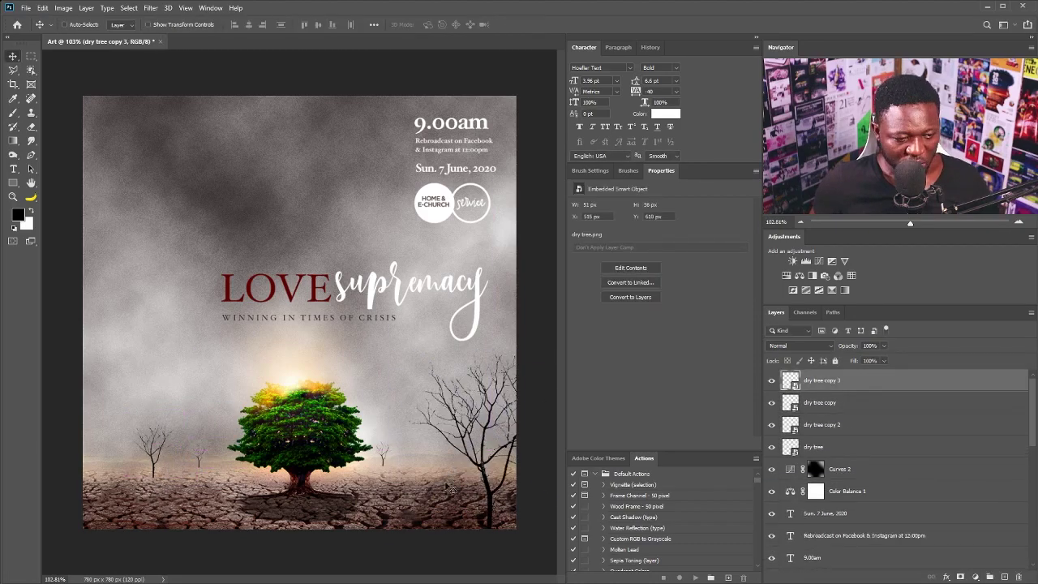
Step: Apply a 4 px Field Blur to the large dry tree, and blur the three smaller dry trees with Field Blur too
{"action": "right_click", "coordinate": [493, 467]}
{"action": "key", "text": "Escape"}
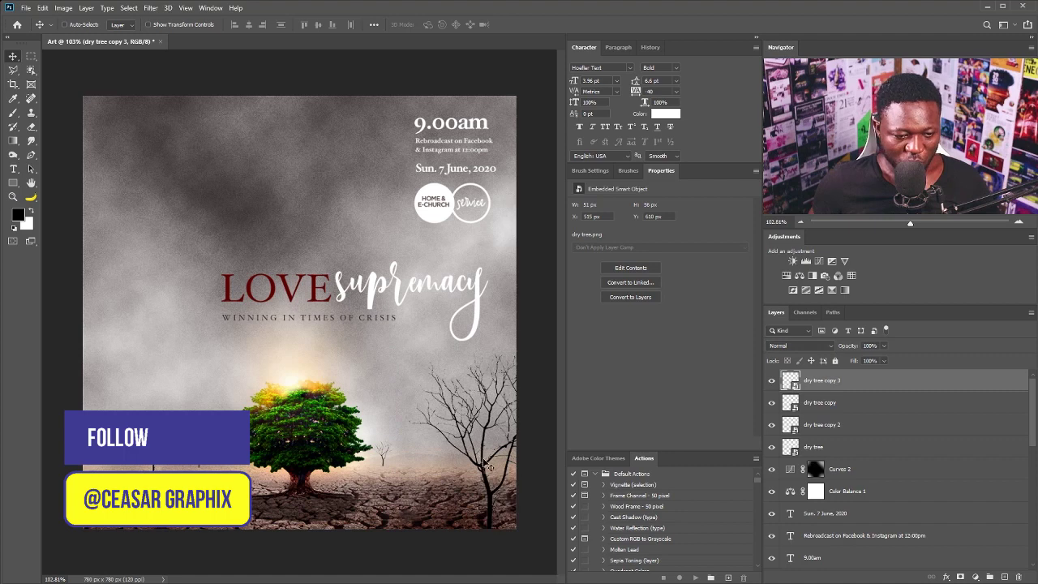
{"action": "right_click", "coordinate": [484, 467]}
{"action": "left_click", "coordinate": [511, 487]}
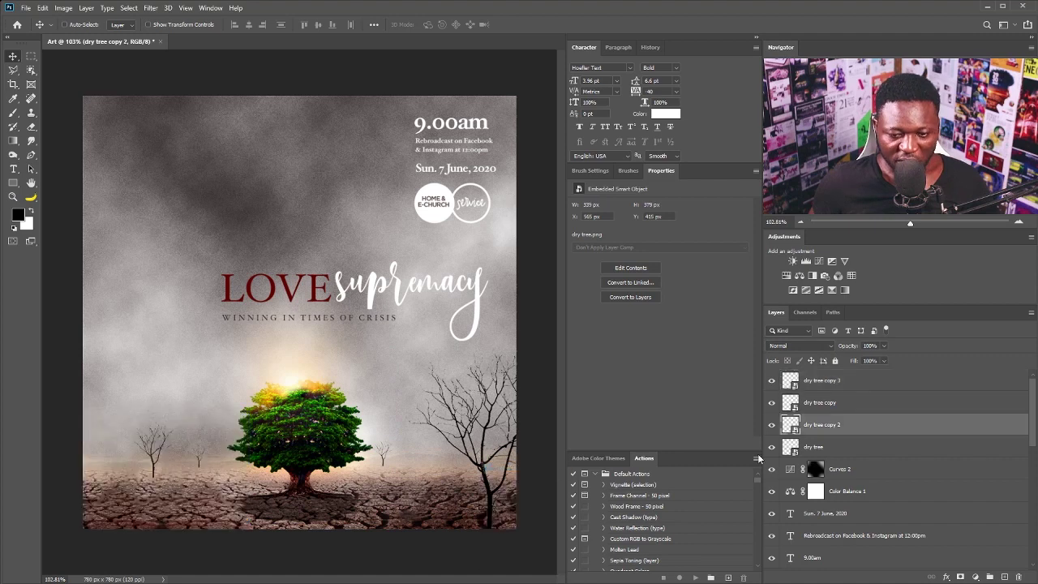
{"action": "left_click", "coordinate": [150, 7]}
{"action": "mouse_move", "coordinate": [193, 142]}
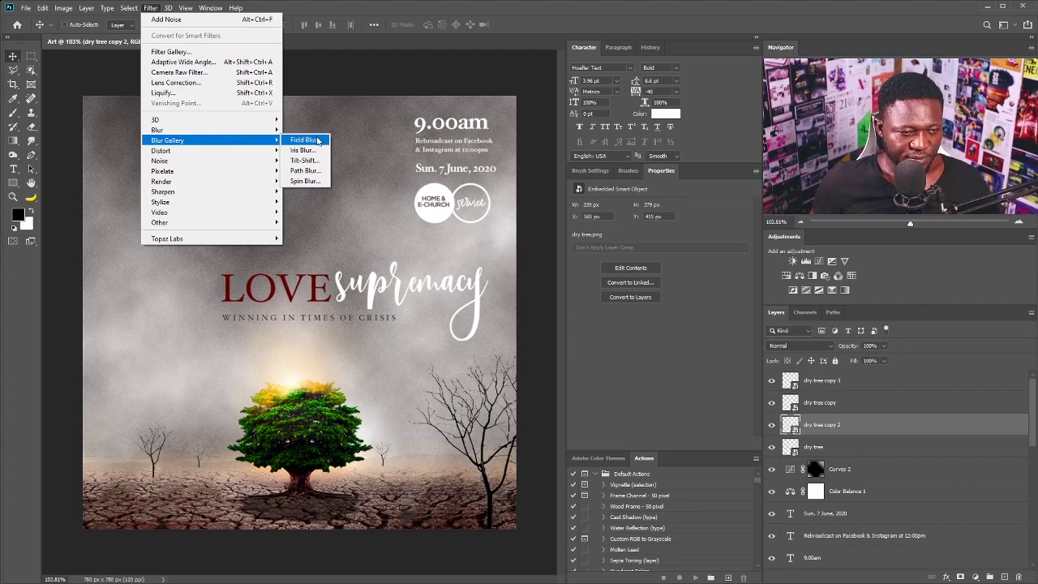
{"action": "left_click", "coordinate": [309, 140]}
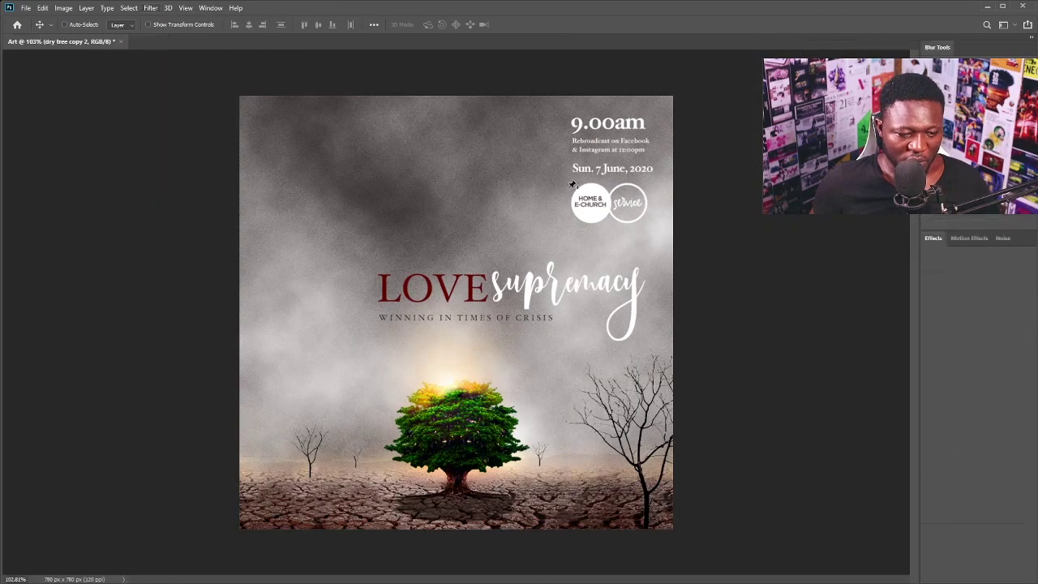
{"action": "left_click_drag", "start_coordinate": [952, 89], "coordinate": [945, 93]}
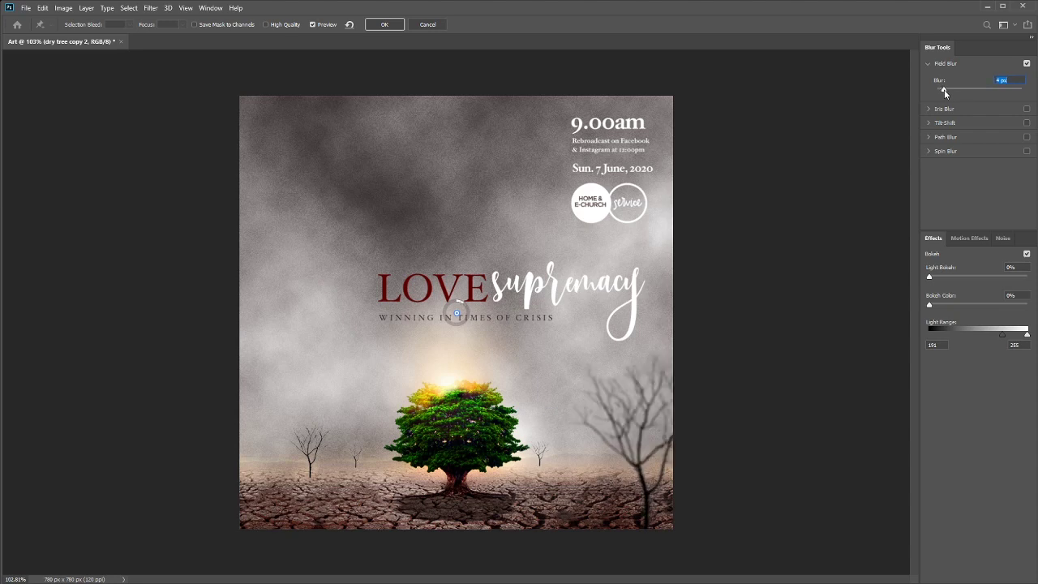
{"action": "left_click", "coordinate": [394, 27]}
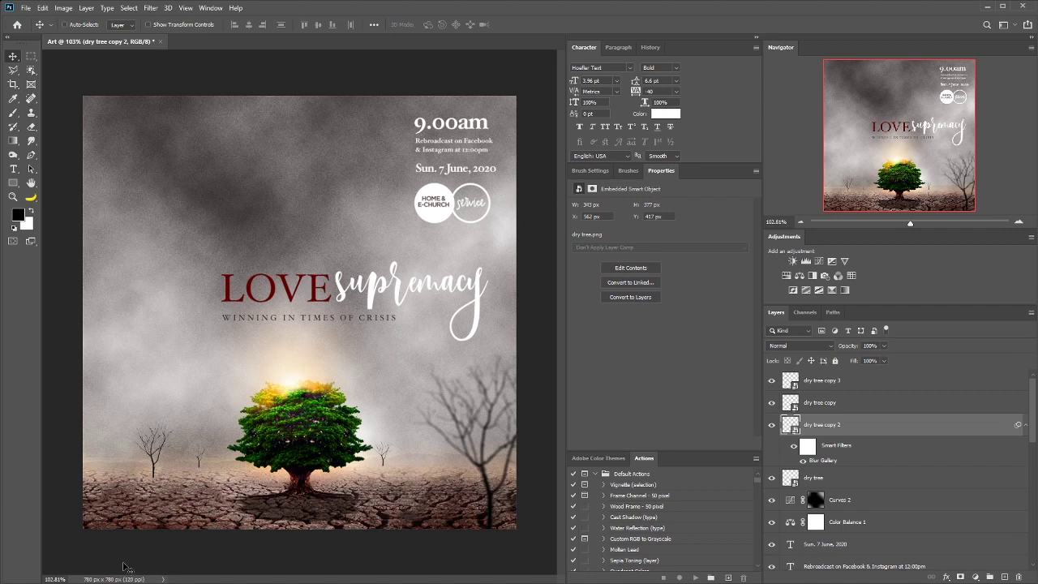
{"action": "right_click", "coordinate": [157, 477]}
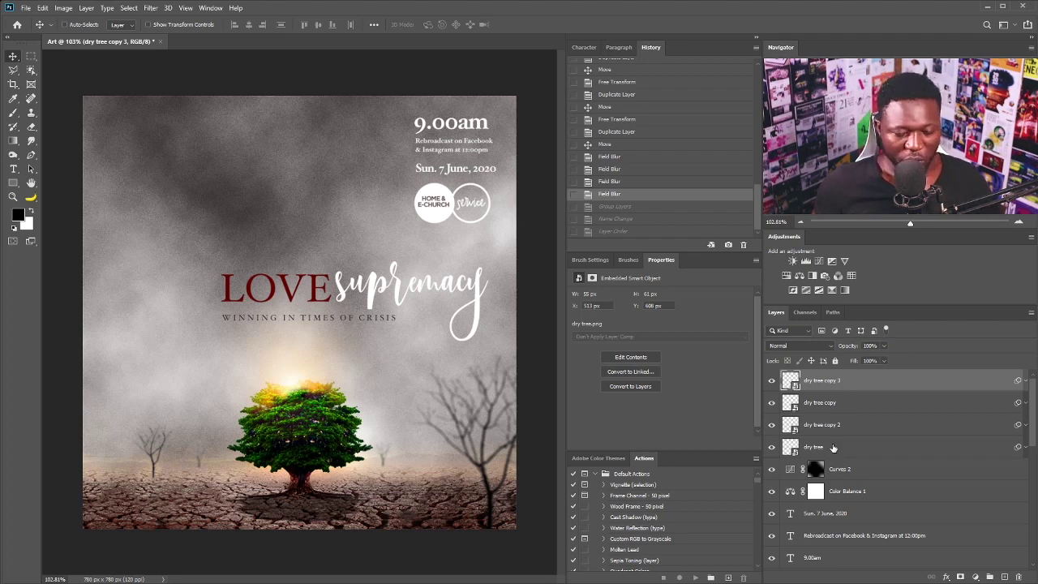
Step: Group the four dry tree layers, name the group "Dry Trees" and move it down the layer stack below the text layers
{"action": "left_click", "coordinate": [833, 448], "text": "shift"}
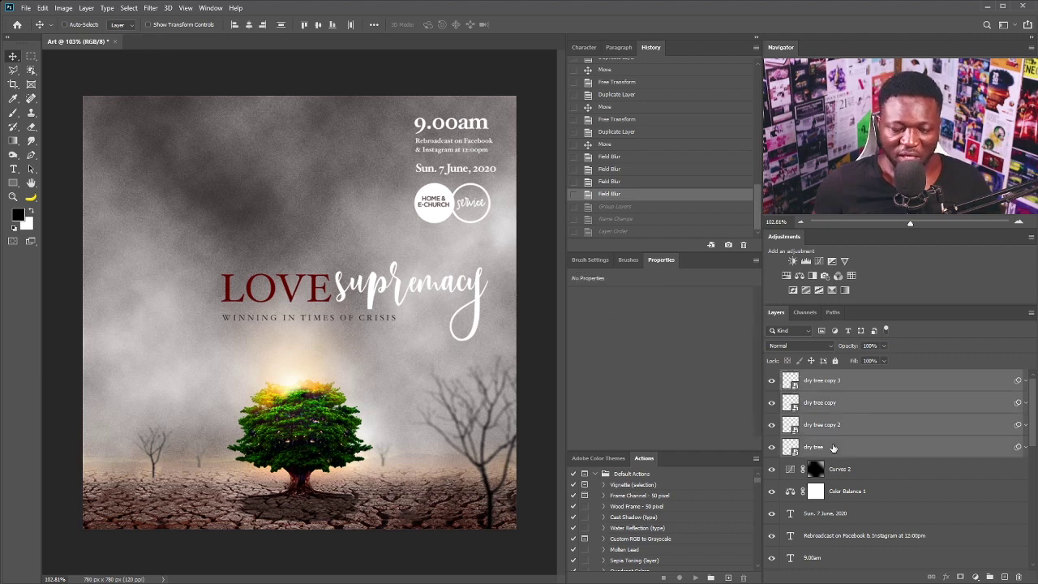
{"action": "key", "text": "ctrl+g"}
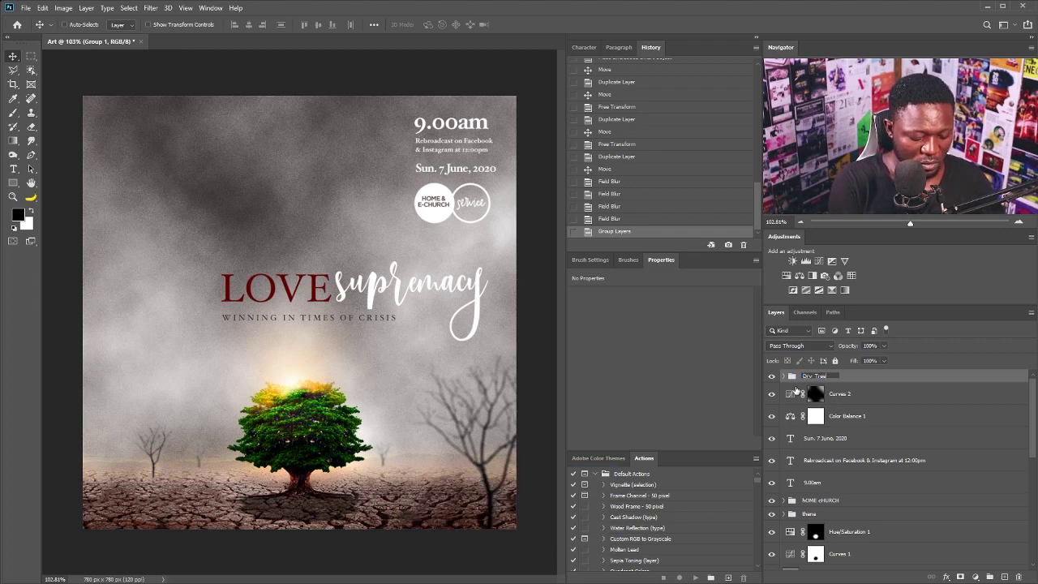
{"action": "type", "text": "s"}
{"action": "key", "text": "Return"}
{"action": "left_click_drag", "start_coordinate": [914, 384], "coordinate": [898, 554]}
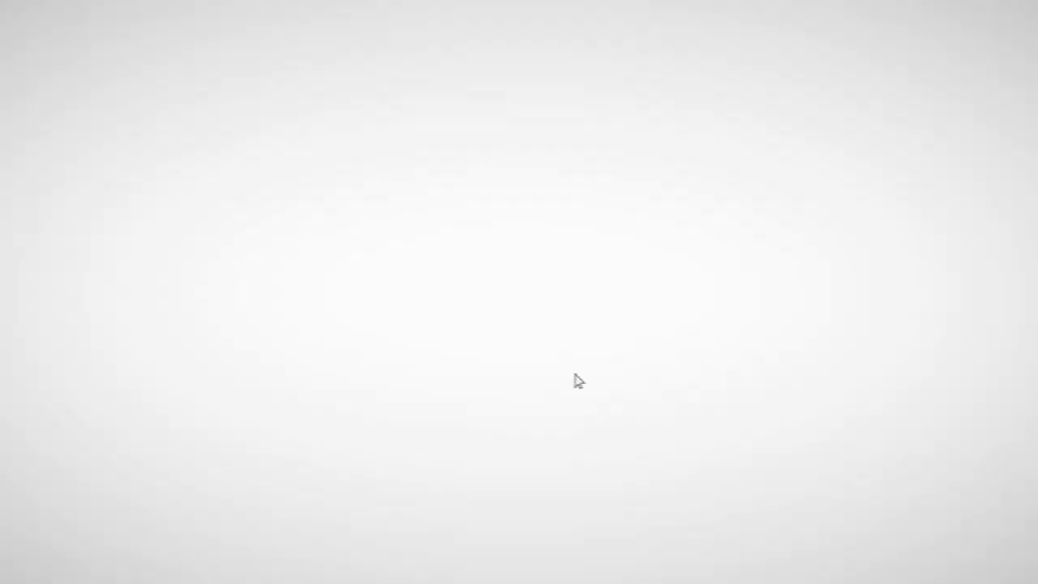
{"action": "left_click_drag", "start_coordinate": [349, 215], "coordinate": [562, 313]}
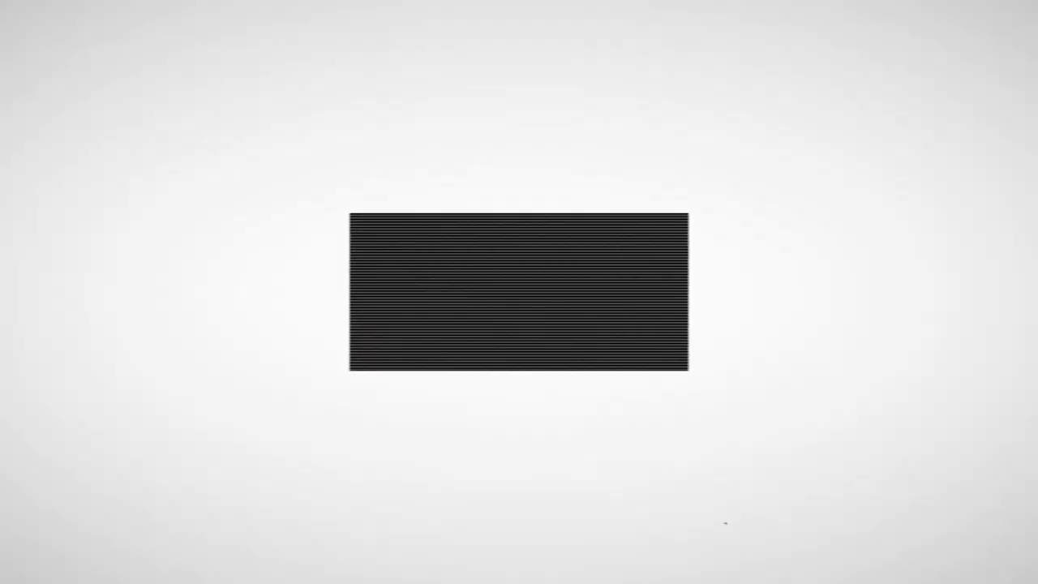